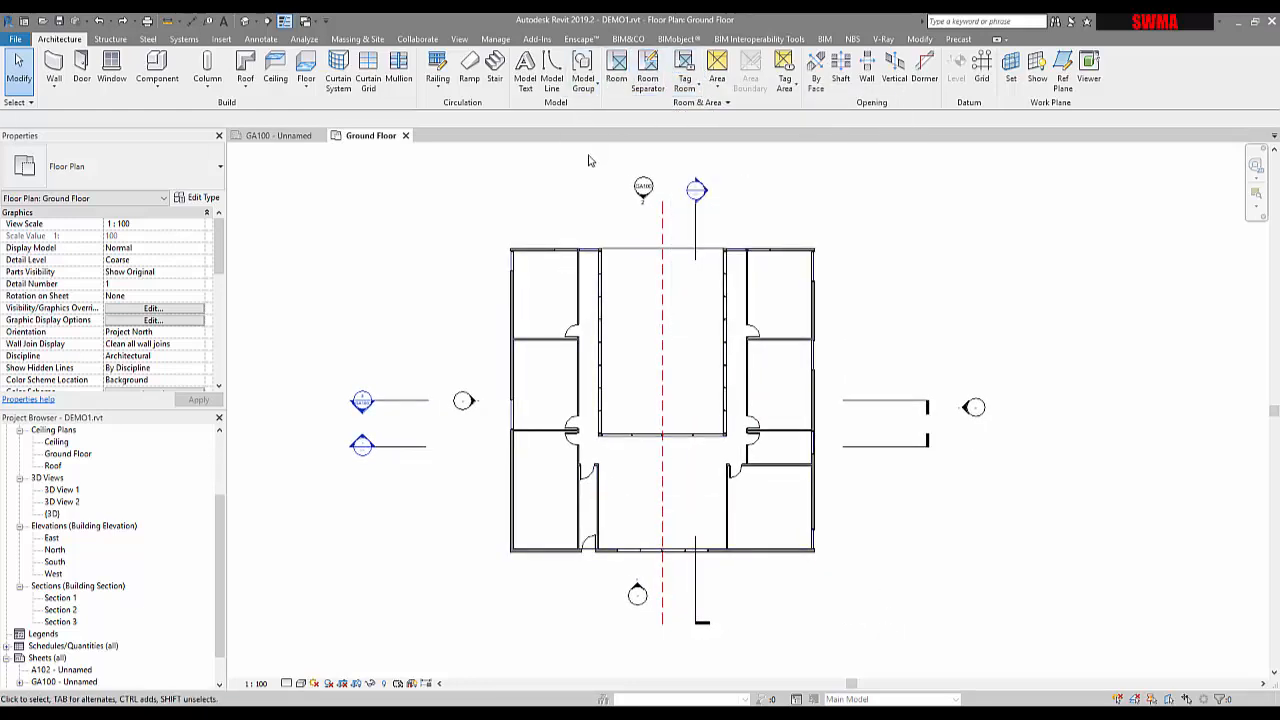
# Select the Ground Floor floor plan and bring up the Architecture tab's Area options
pyautogui.moveTo(370, 272); pyautogui.dragTo(400, 277, button='middle')
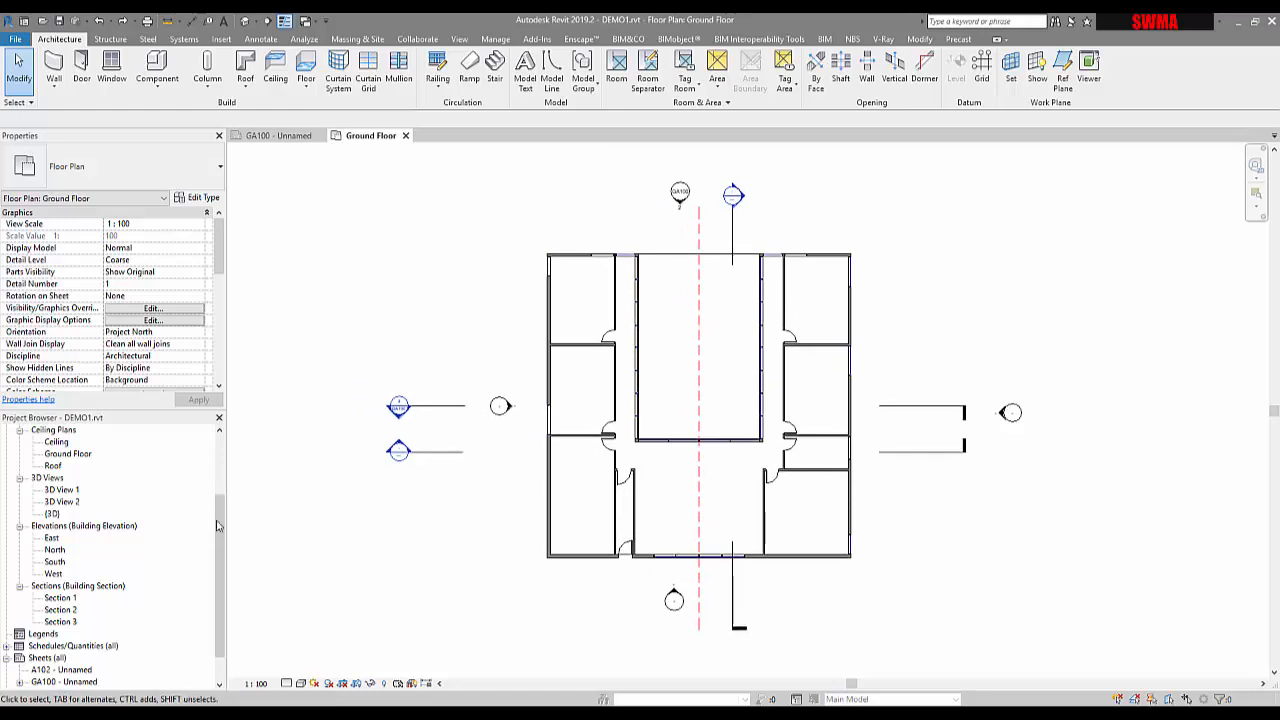
pyautogui.moveTo(218, 526); pyautogui.dragTo(218, 466)
pyautogui.click(70, 478)
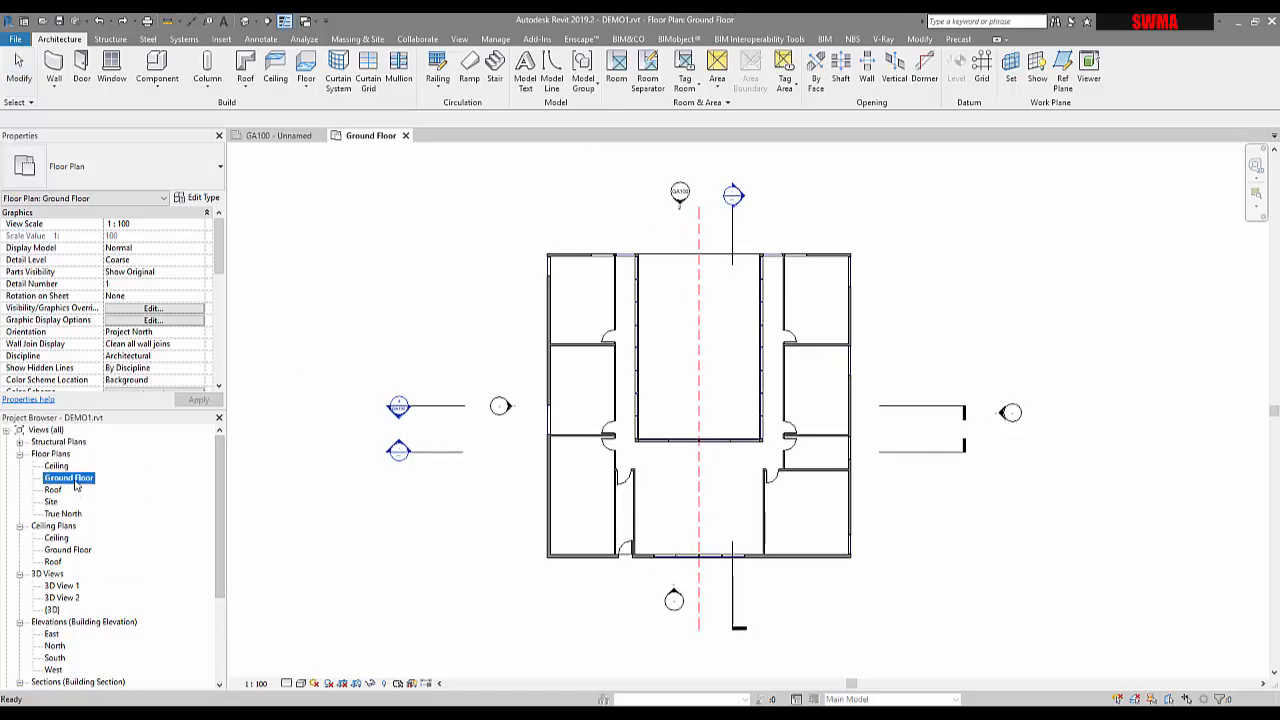
pyautogui.click(717, 86)
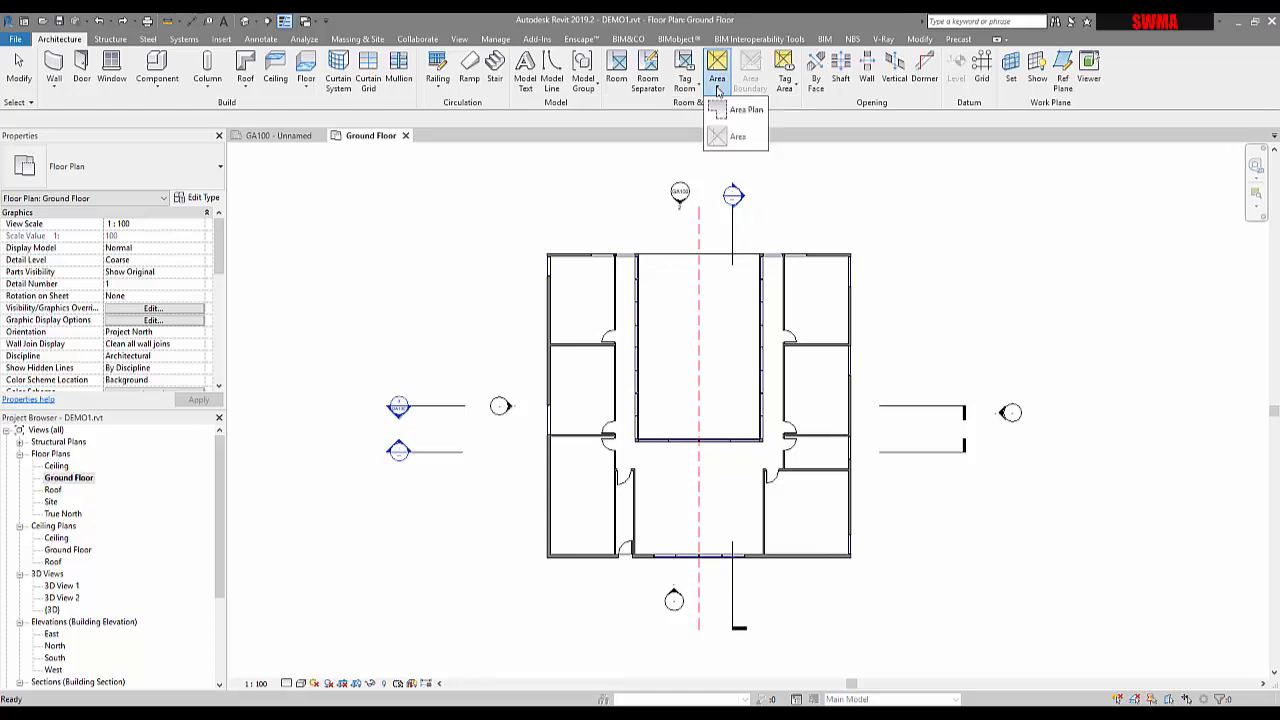
# Create a Gross Building area plan on Ground Floor with automatic boundaries enclosing 302 m²
pyautogui.click(737, 110)
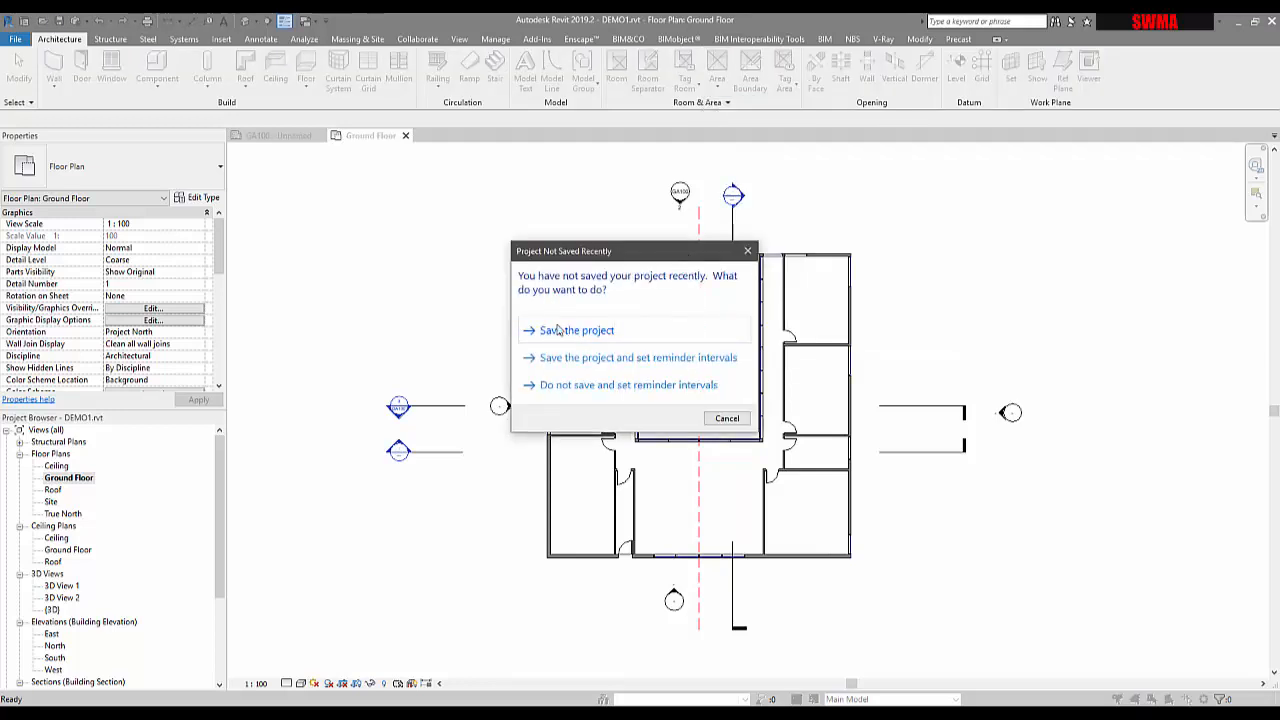
pyautogui.click(727, 419)
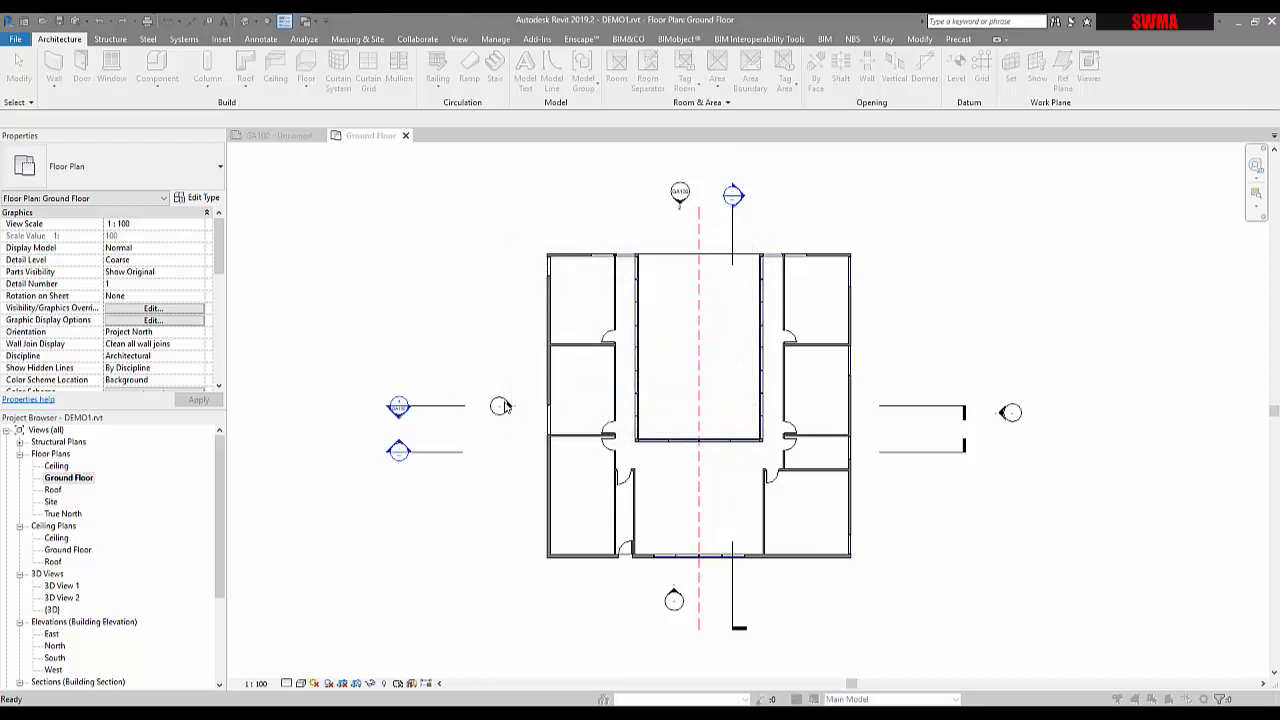
pyautogui.click(573, 288)
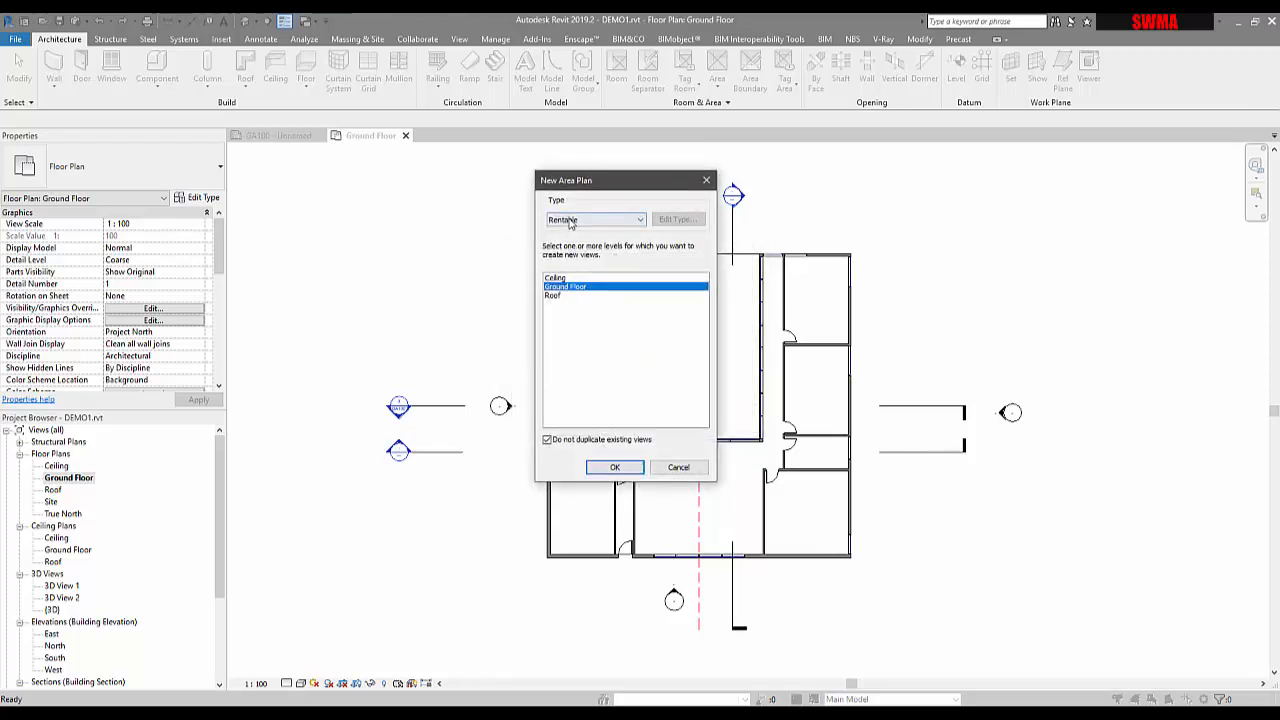
pyautogui.click(573, 220)
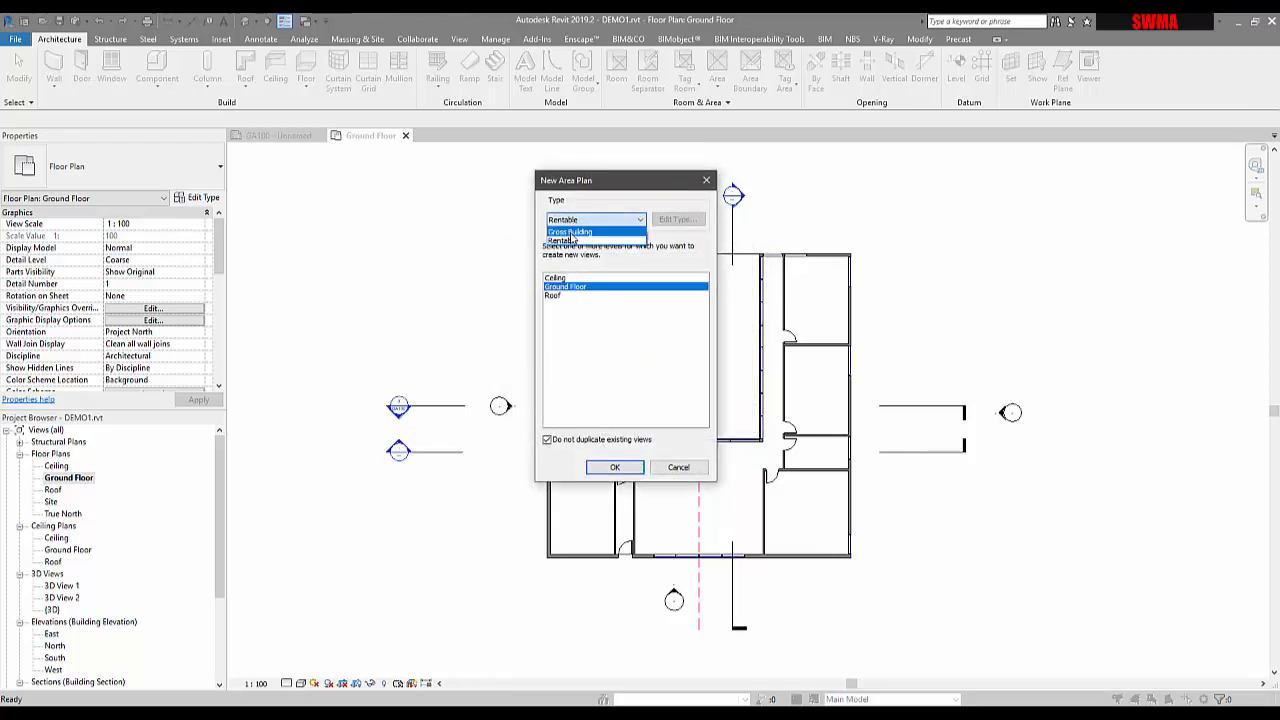
pyautogui.click(572, 232)
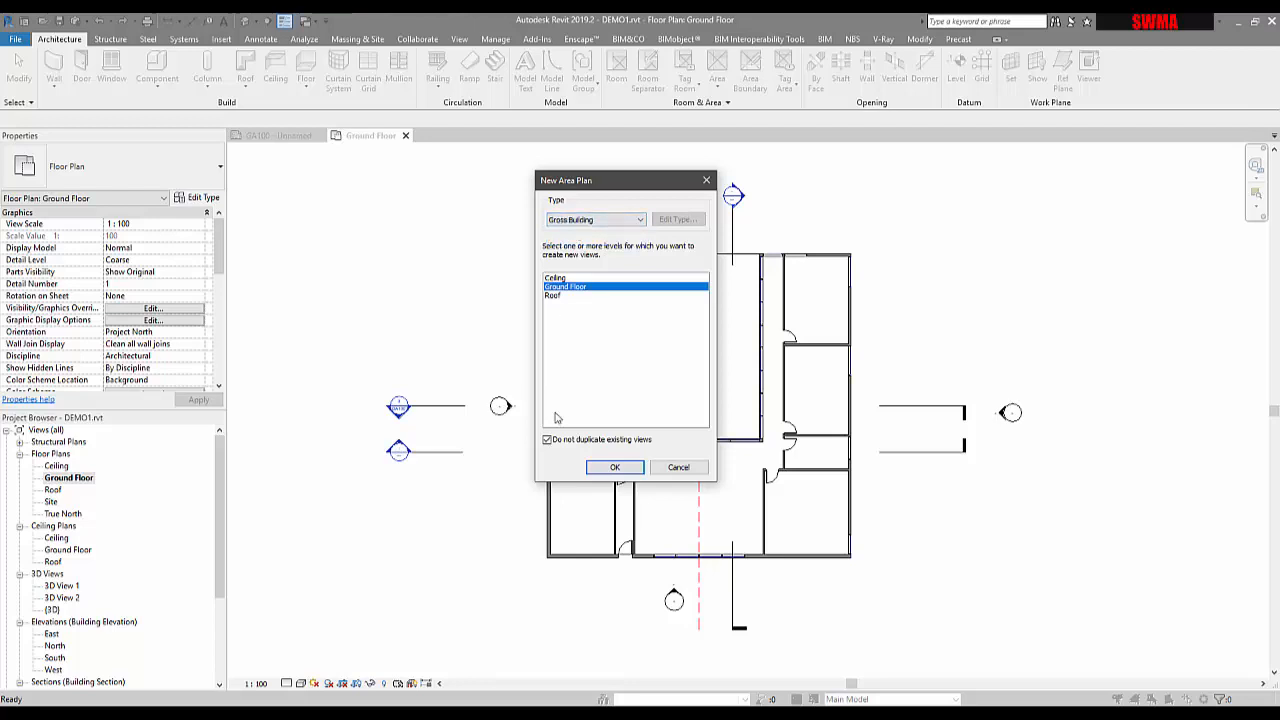
pyautogui.click(615, 468)
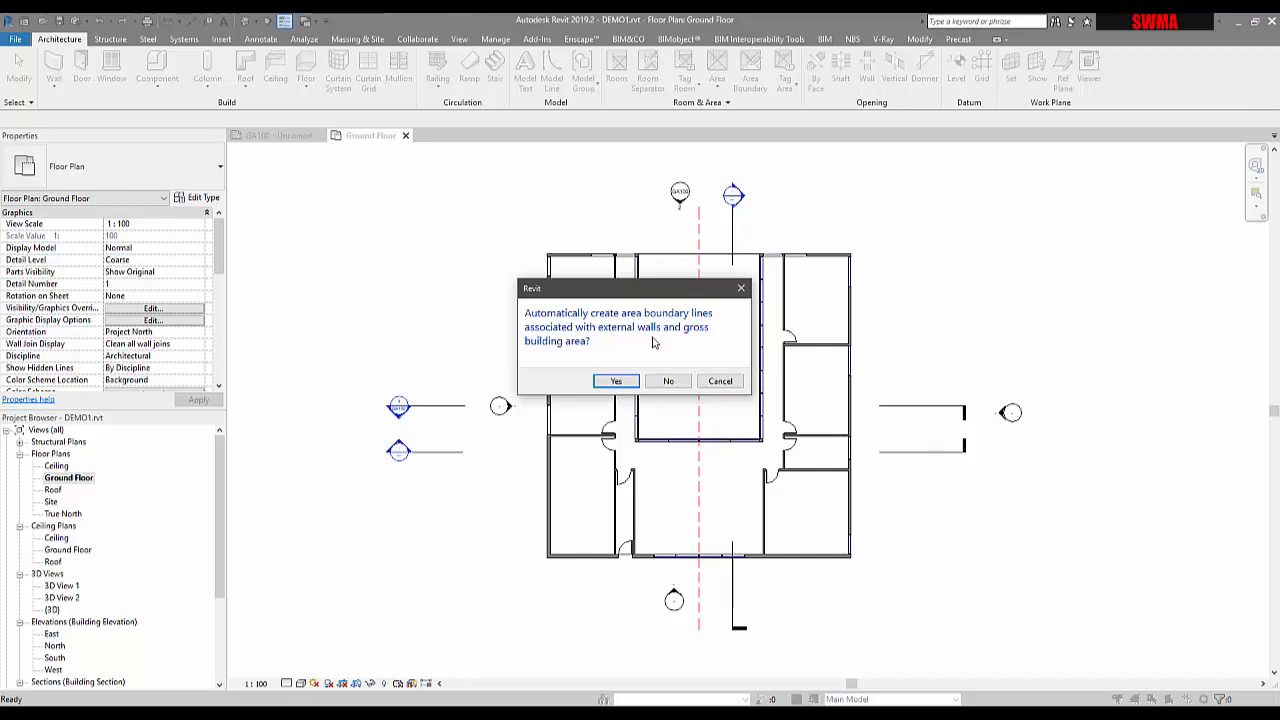
pyautogui.click(616, 383)
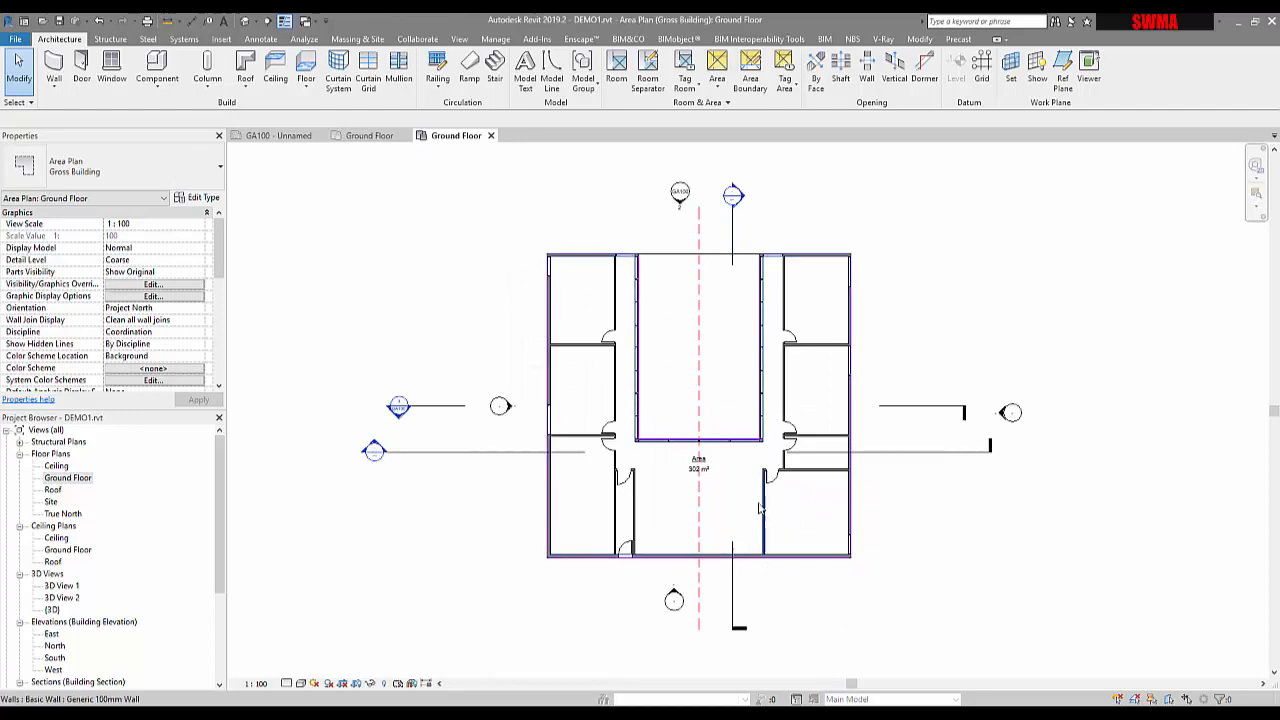
# Drag the Area 302 m² tag lower within the ground floor area
pyautogui.scroll(2, 723, 494)
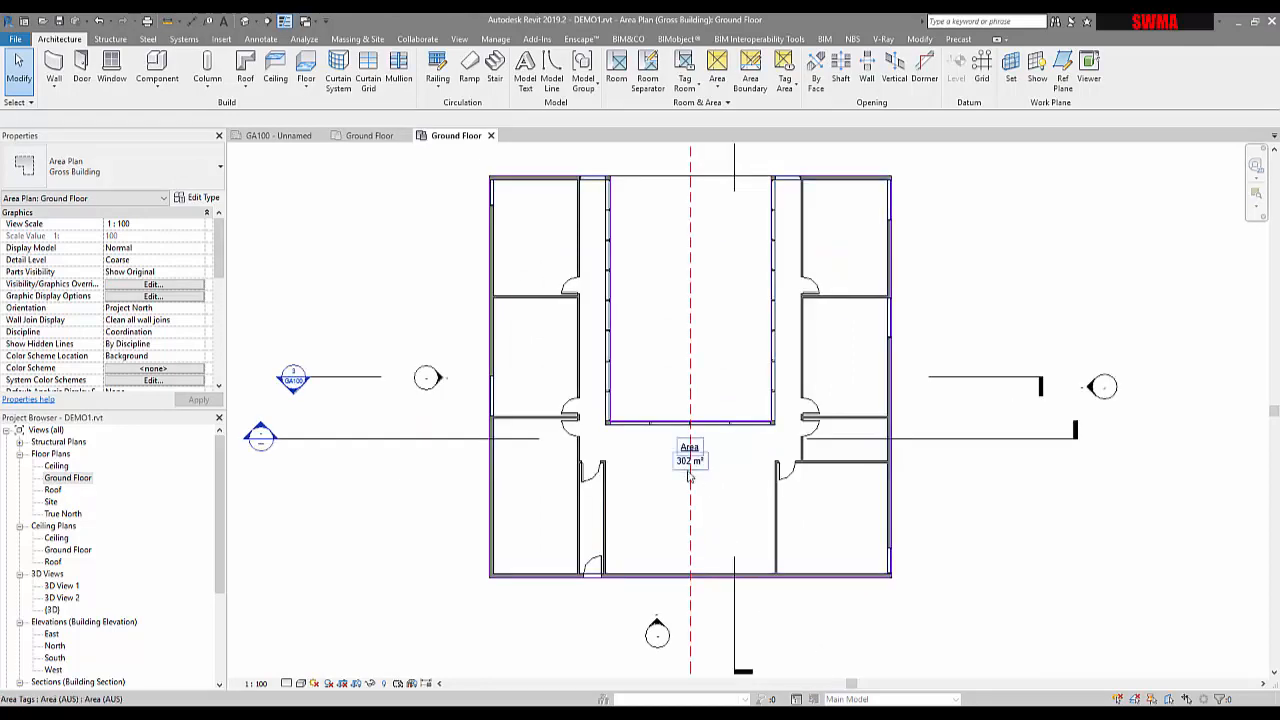
pyautogui.click(689, 476)
pyautogui.moveTo(690, 462); pyautogui.dragTo(695, 517)
pyautogui.click(558, 348)
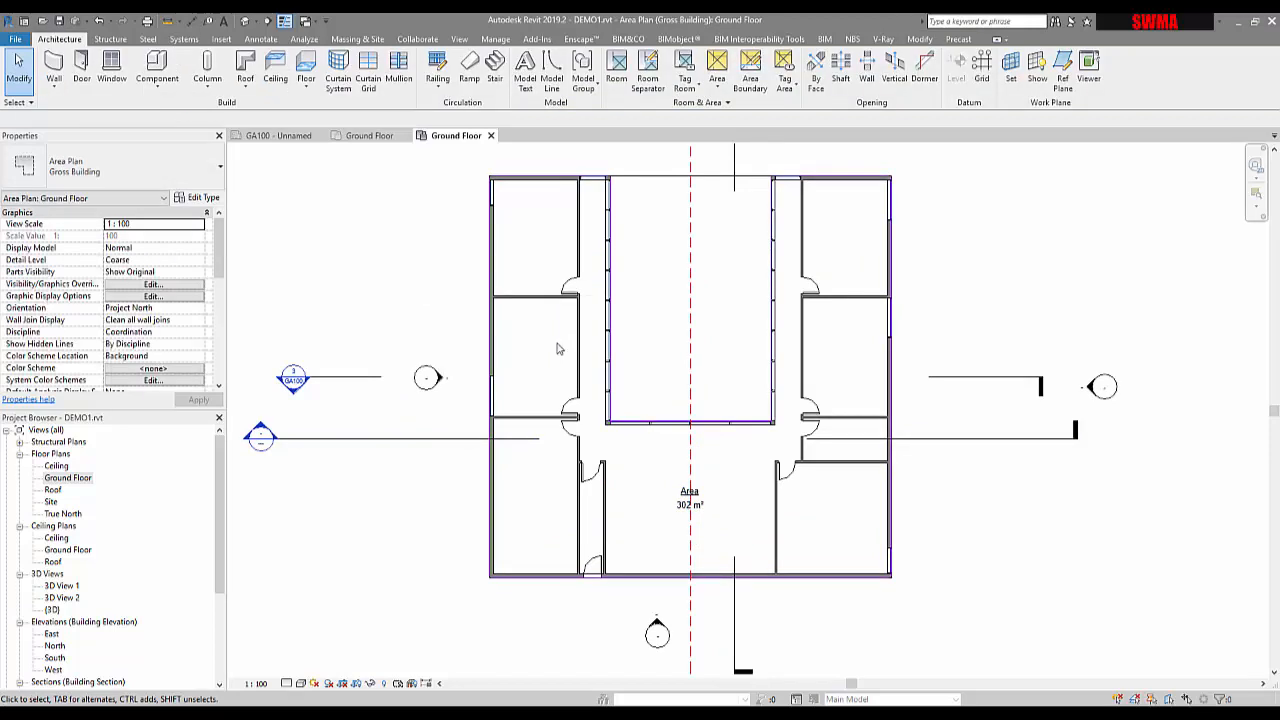
# Open the Gross Building Ground Floor area plan, recentre the building, and scroll Properties to Color Scheme
pyautogui.scroll(4, 485, 425)
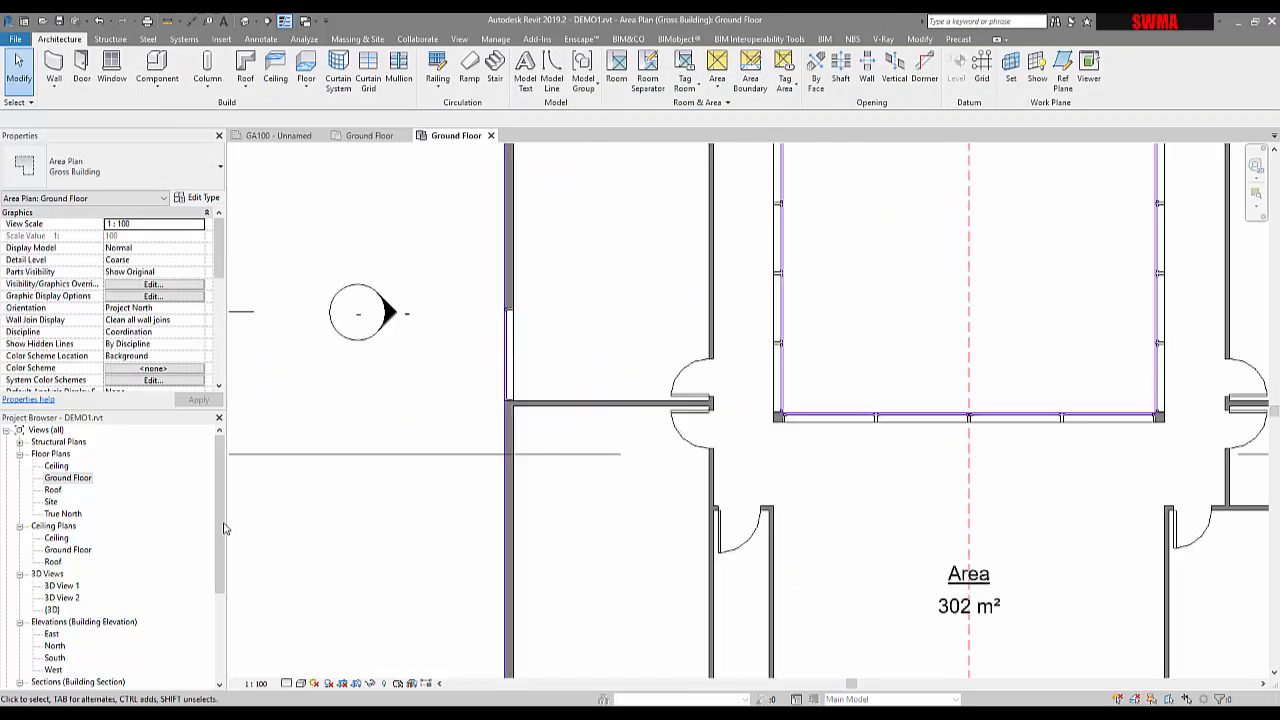
pyautogui.scroll(-4, 50, 620)
pyautogui.click(20, 586)
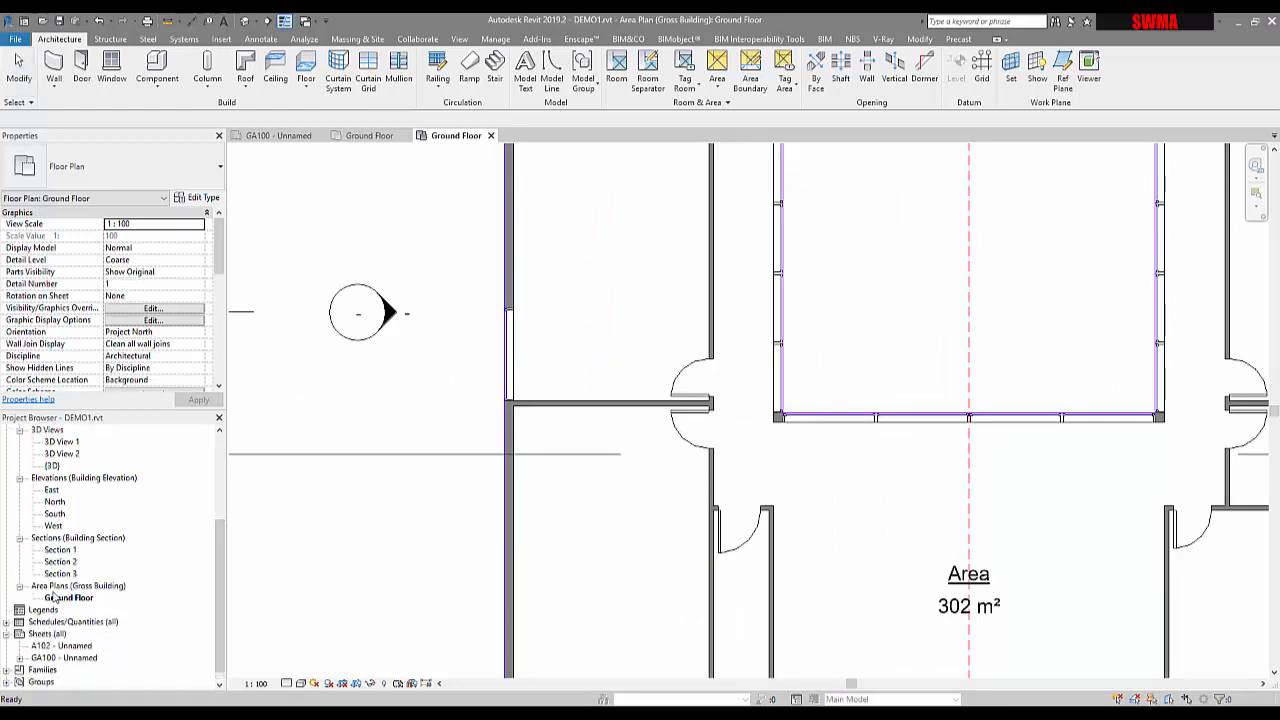
pyautogui.click(62, 598)
pyautogui.click(403, 392)
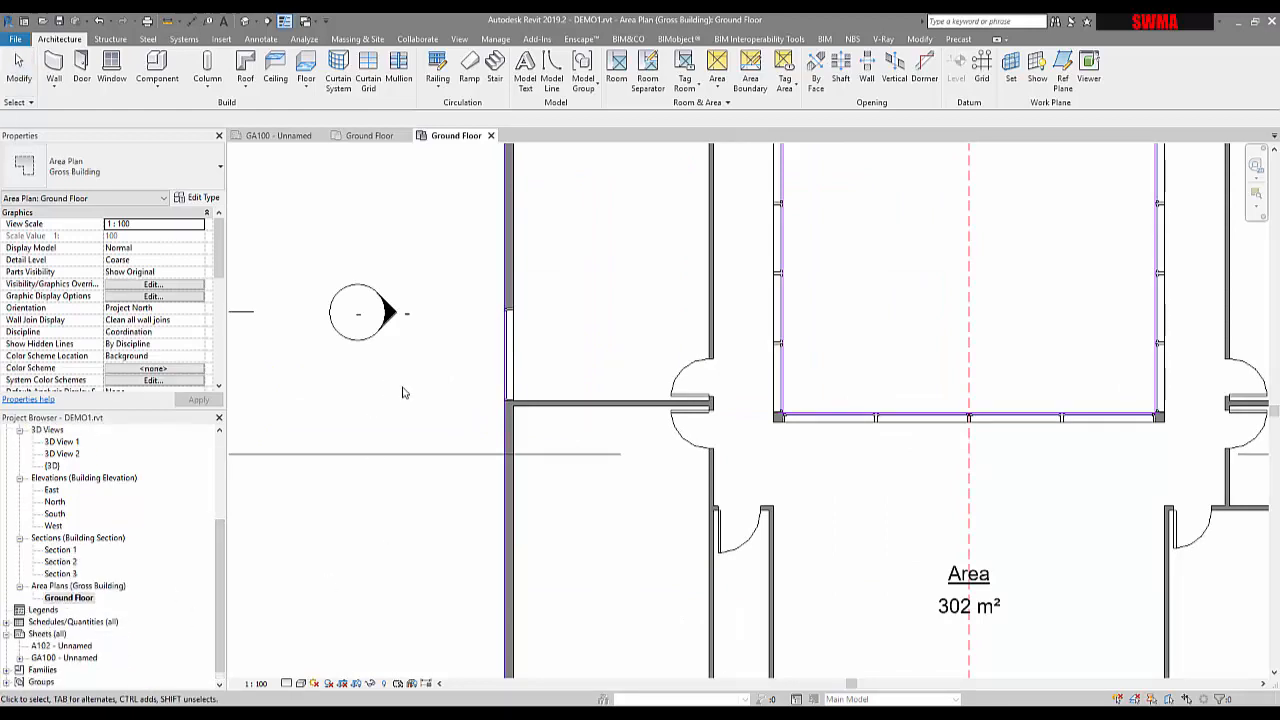
pyautogui.scroll(-2, 455, 411)
pyautogui.moveTo(455, 411); pyautogui.dragTo(587, 487, button='middle')
pyautogui.scroll(-2, 587, 487)
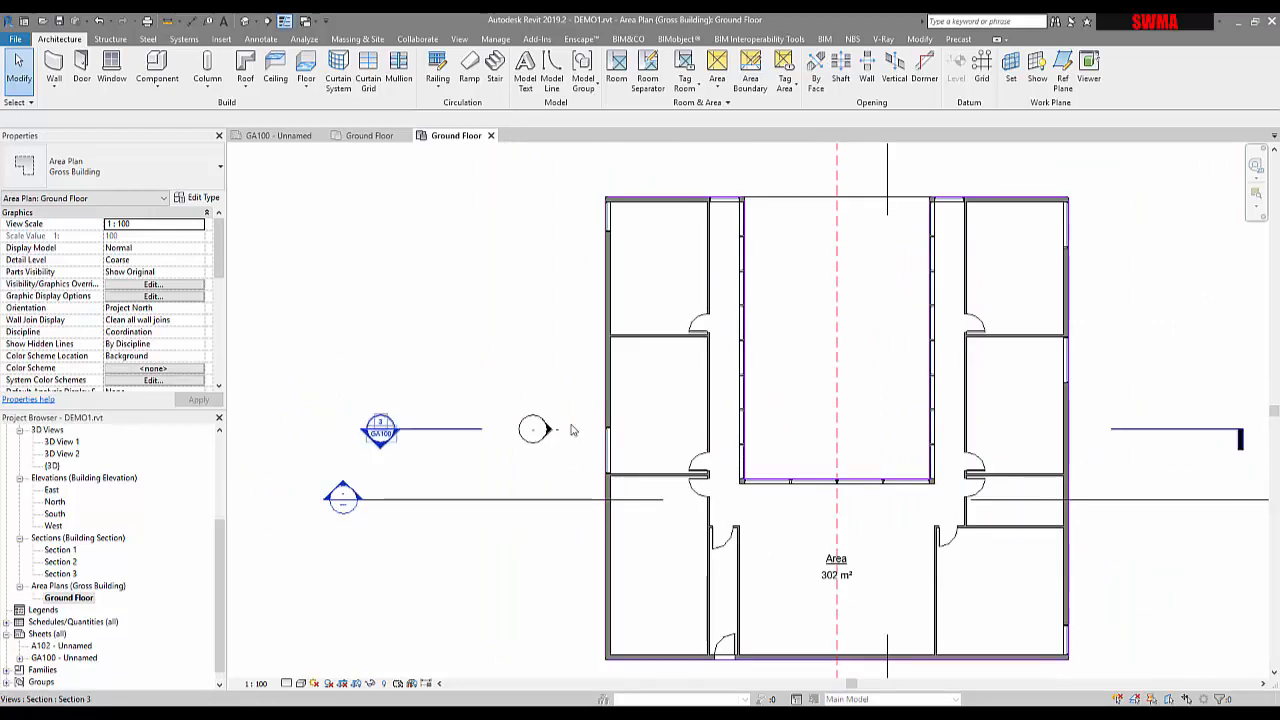
pyautogui.moveTo(462, 335); pyautogui.dragTo(449, 326, button='middle')
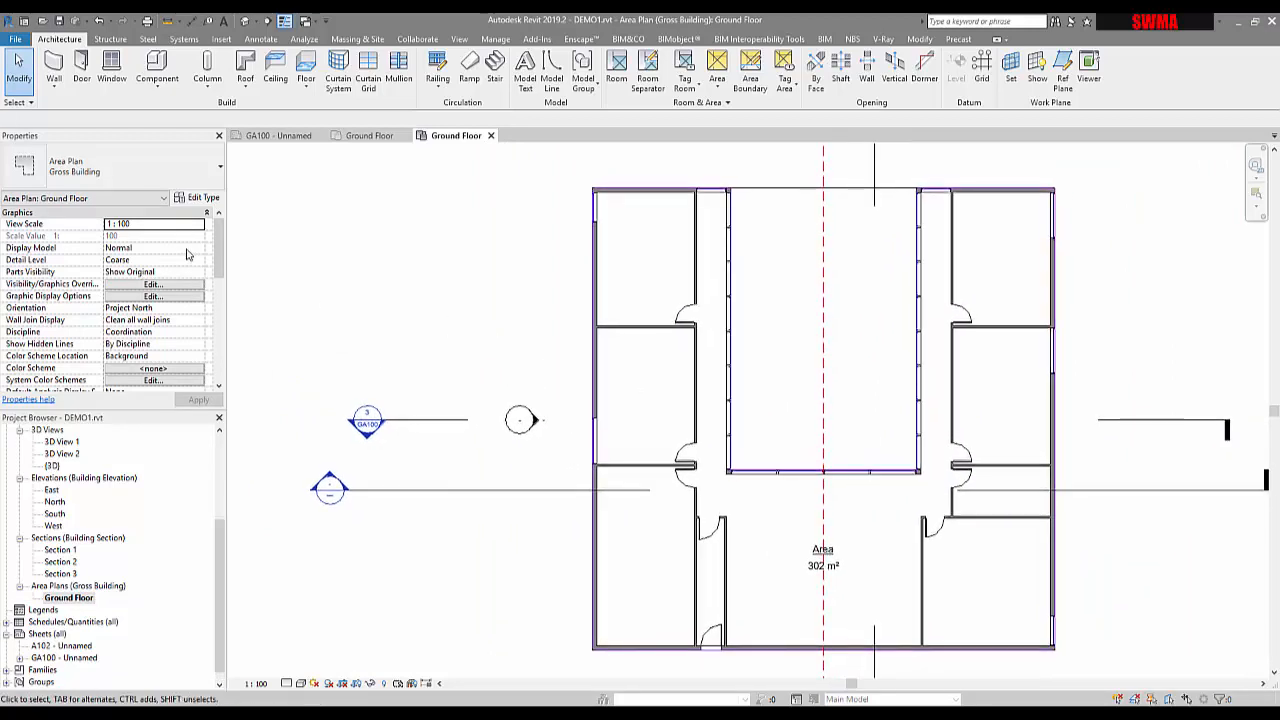
pyautogui.moveTo(220, 253); pyautogui.dragTo(216, 285)
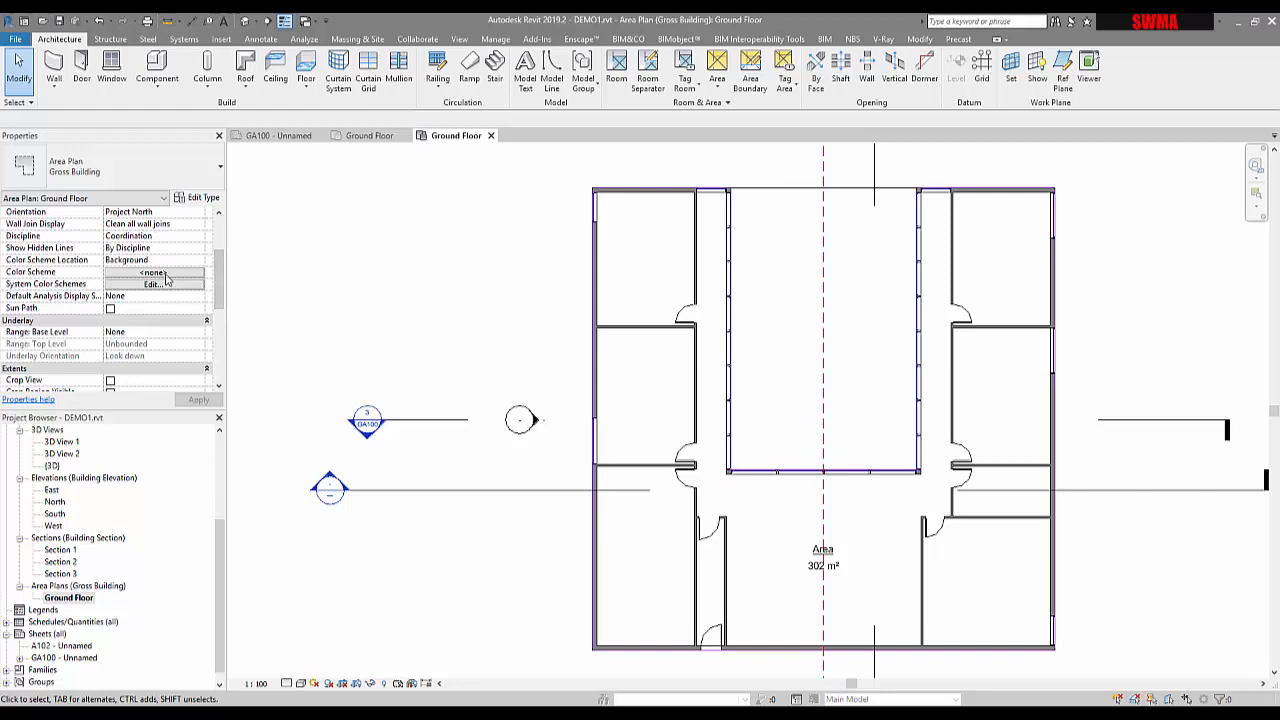
# Set the view's Color Scheme from <none> to Scheme 1, filling the gross area green
pyautogui.click(165, 274)
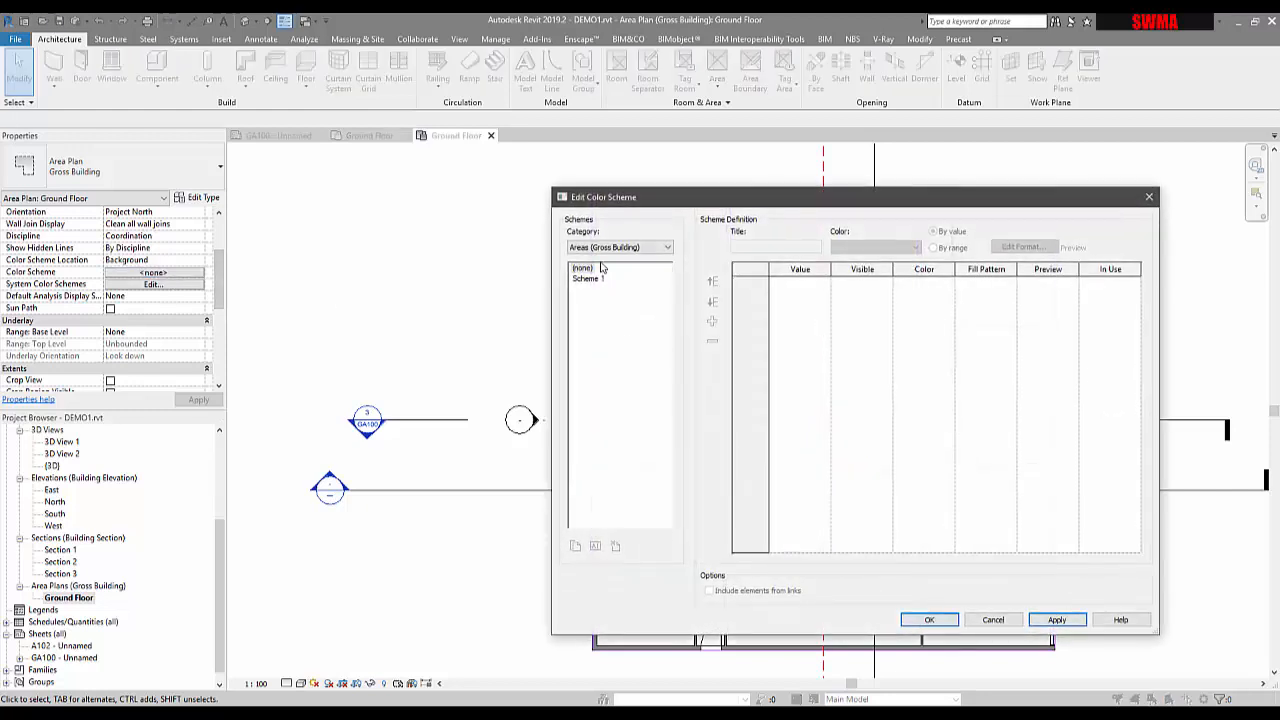
pyautogui.click(587, 279)
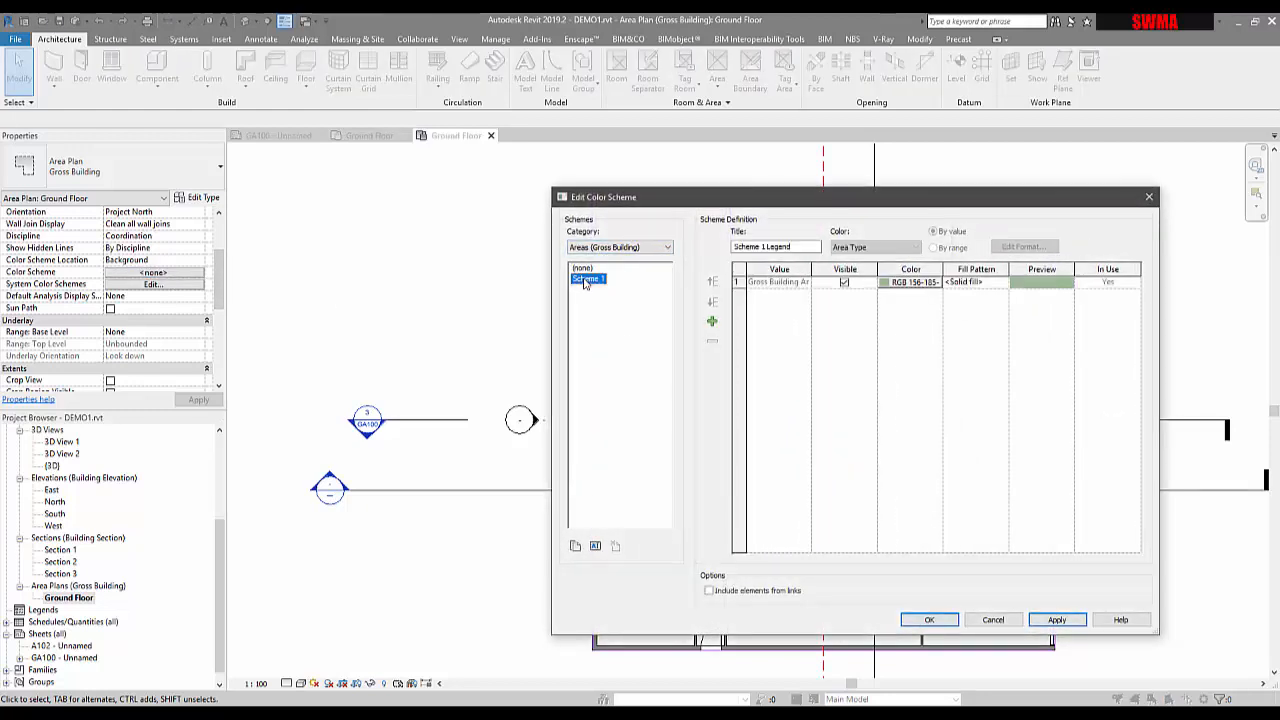
pyautogui.click(1040, 617)
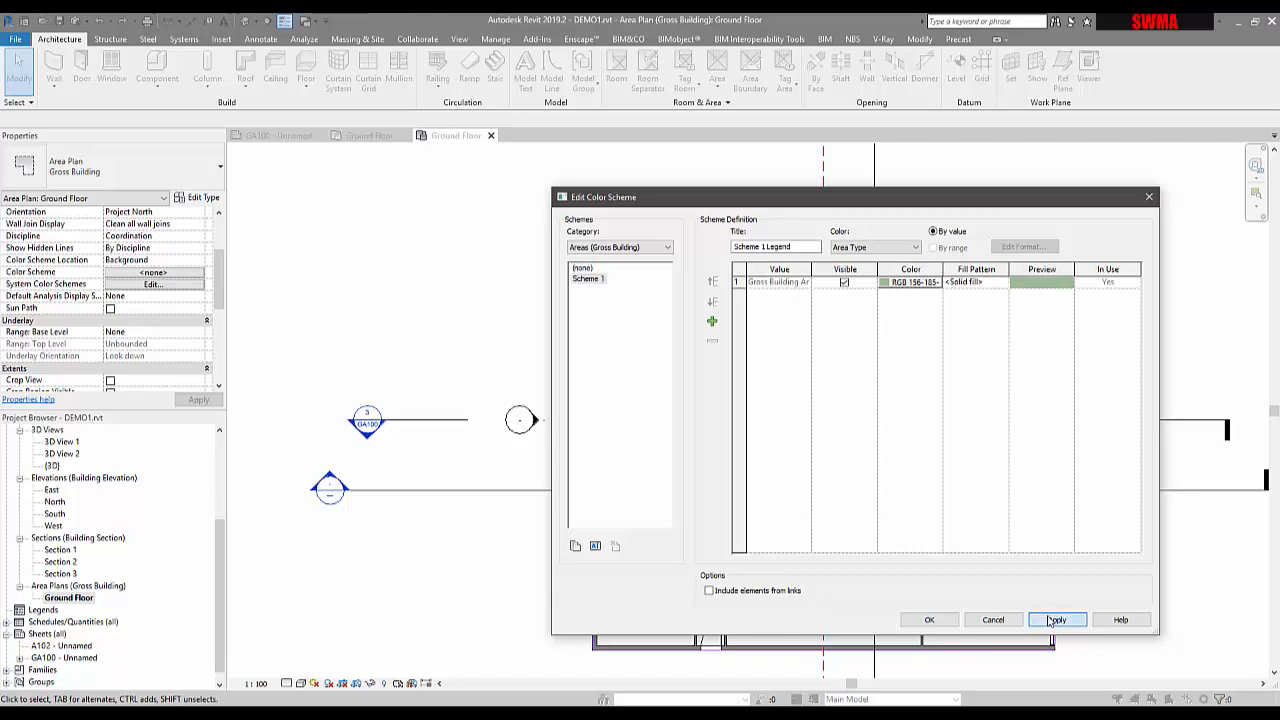
pyautogui.moveTo(986, 204); pyautogui.dragTo(690, 207)
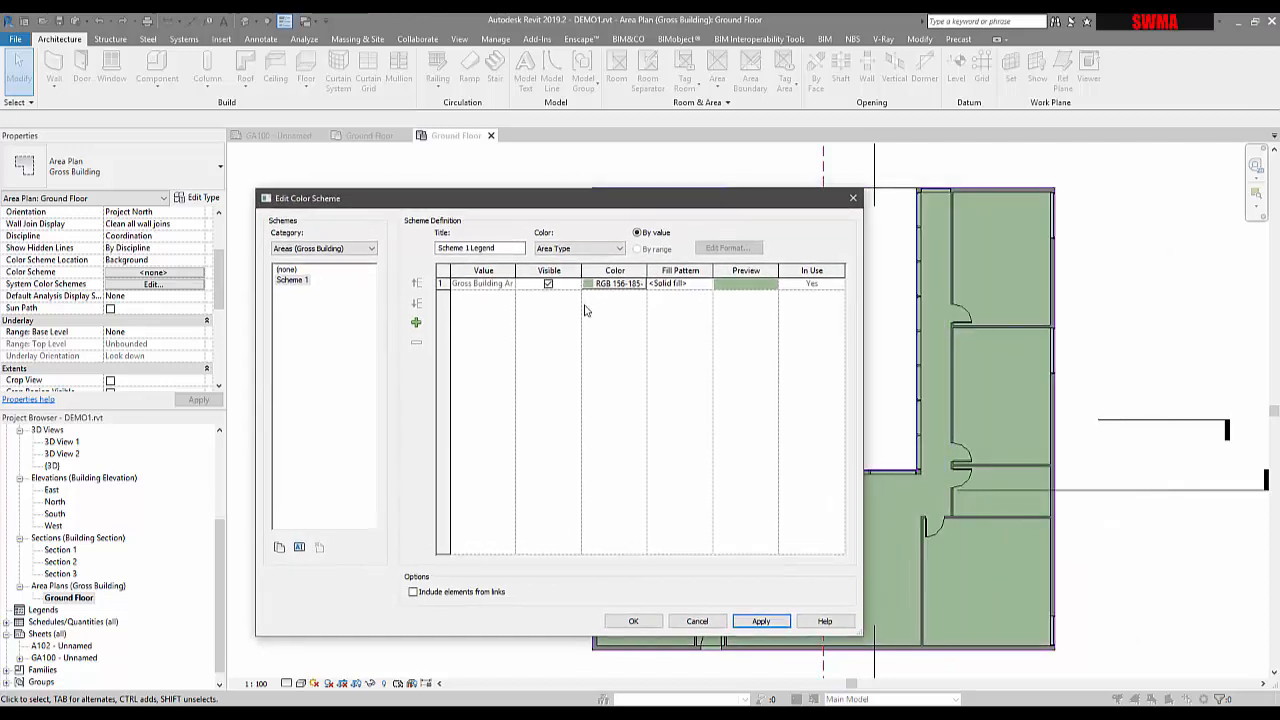
pyautogui.click(632, 621)
pyautogui.moveTo(566, 349); pyautogui.dragTo(465, 338, button='middle')
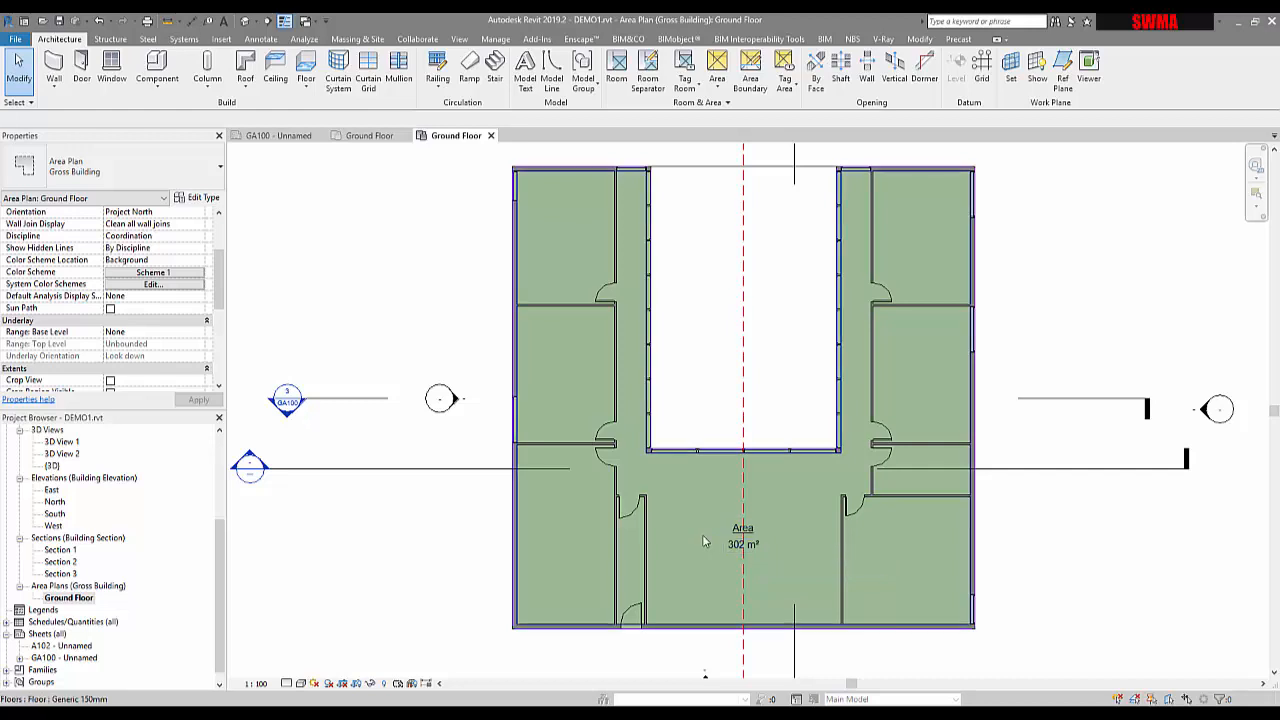
# Create a Rentable area plan for Ground Floor, then close the Ground Floor area plan tab
pyautogui.scroll(2, 731, 557)
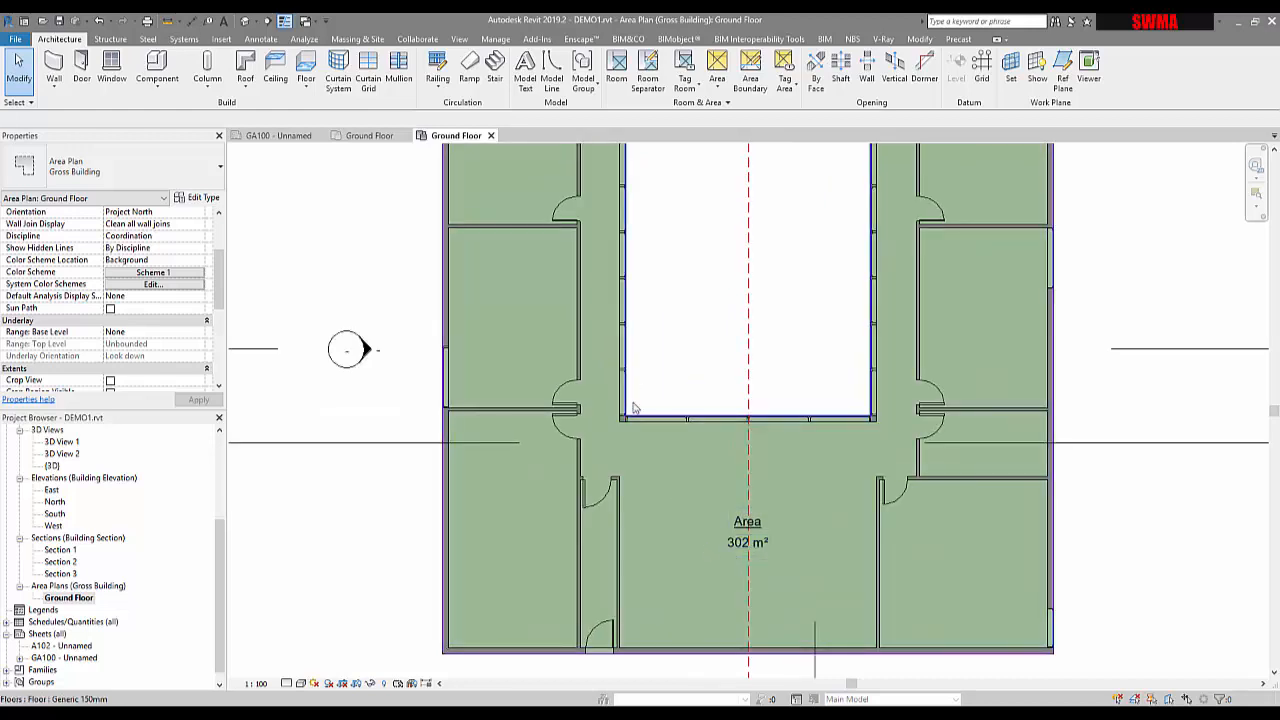
pyautogui.scroll(-2, 638, 420)
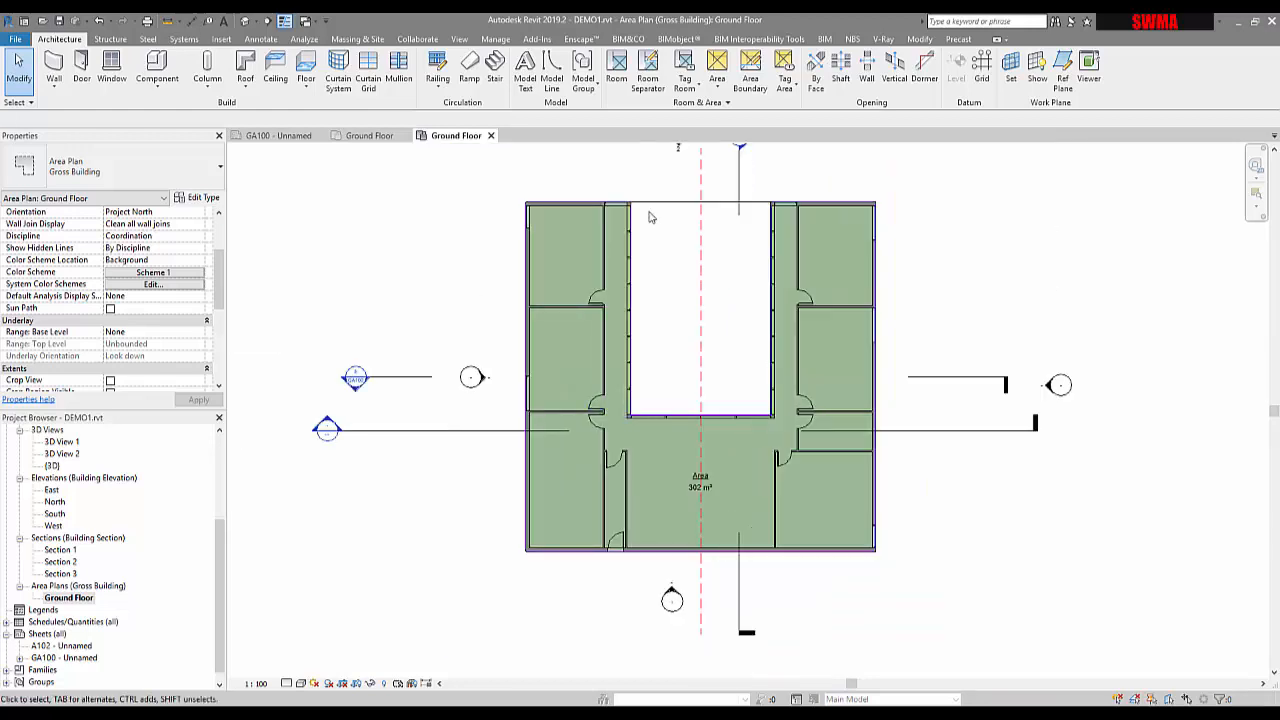
pyautogui.click(716, 86)
pyautogui.click(743, 110)
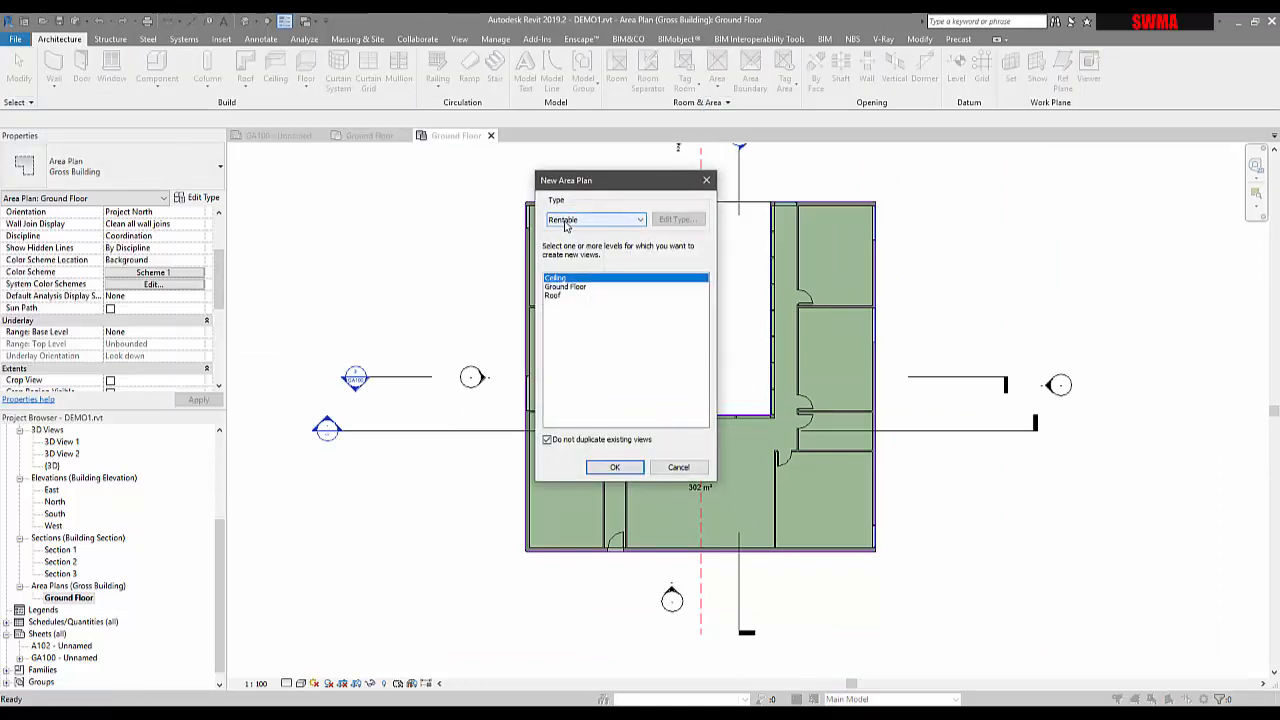
pyautogui.click(583, 229)
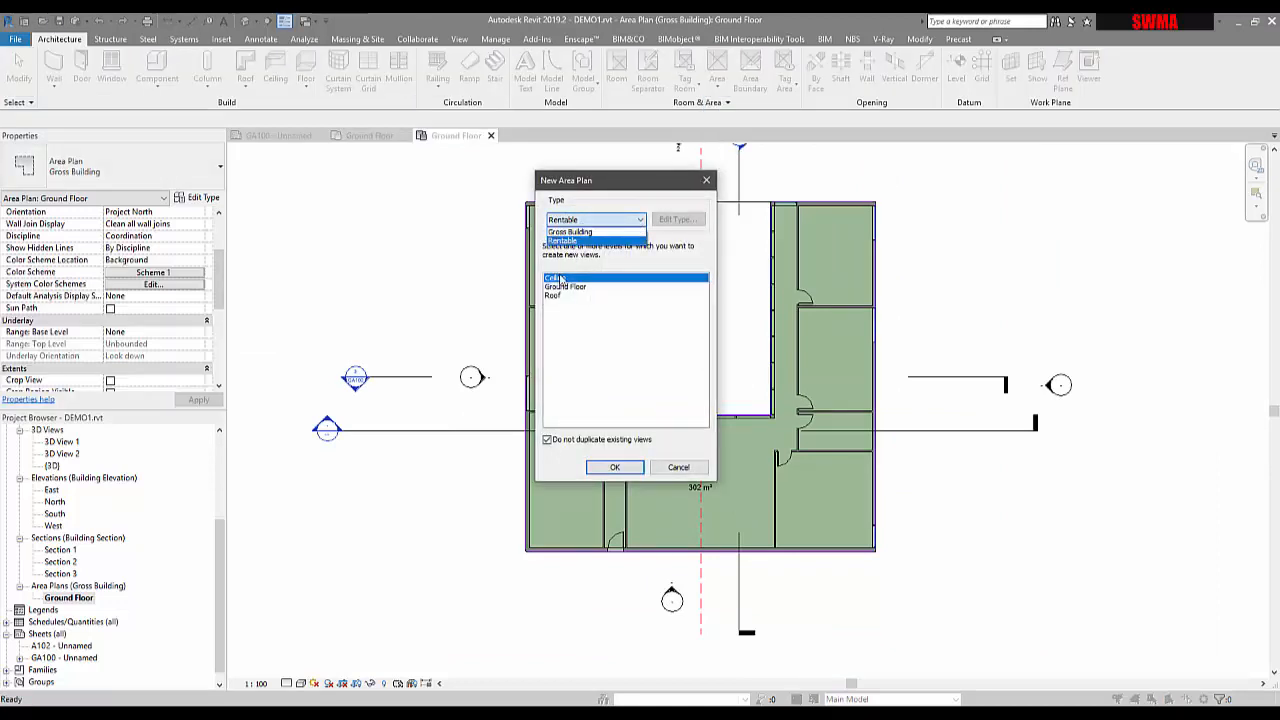
pyautogui.click(567, 241)
pyautogui.click(615, 467)
pyautogui.moveTo(785, 195); pyautogui.dragTo(871, 222, button='middle')
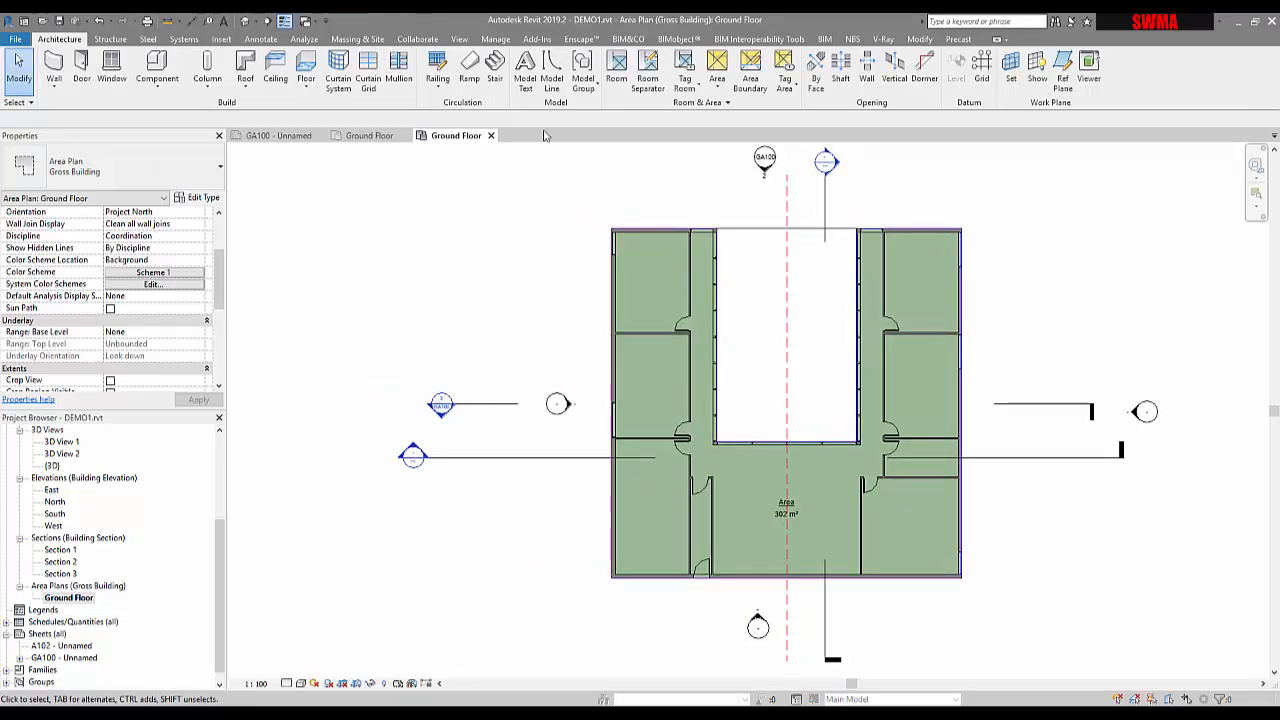
pyautogui.click(490, 135)
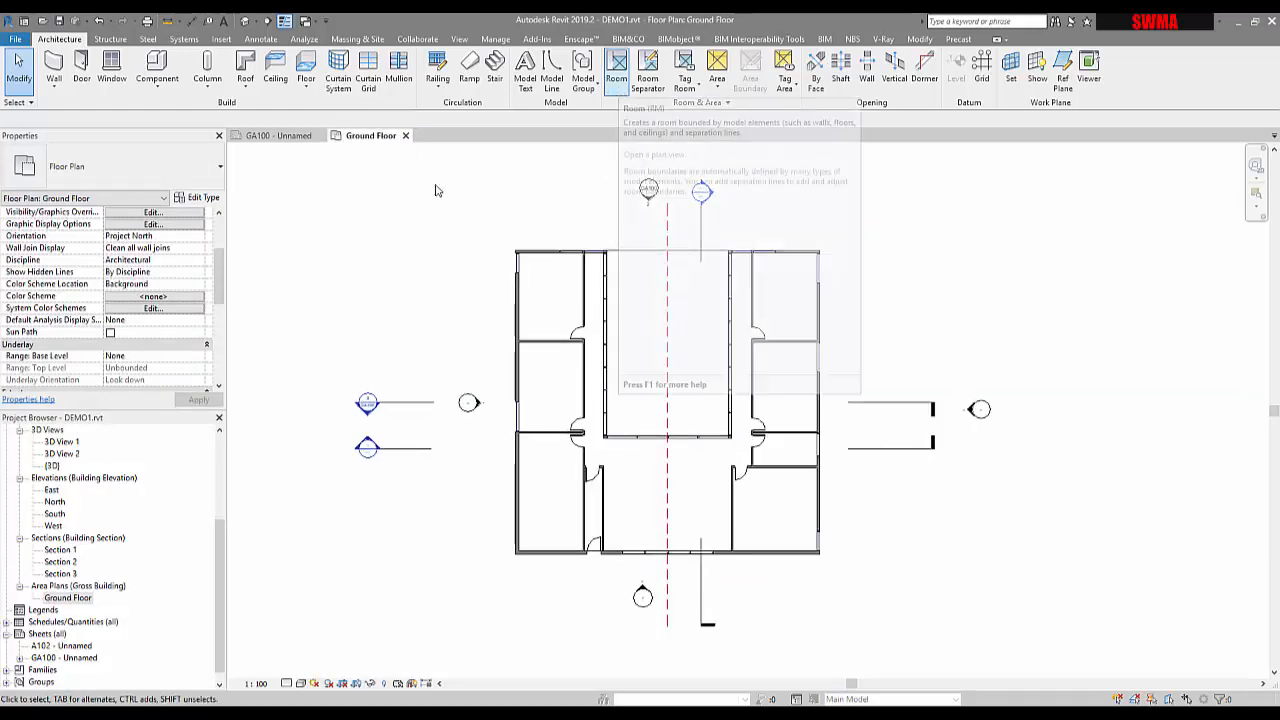
# Duplicate the Ground Floor floor plan view
pyautogui.scroll(4, 80, 600)
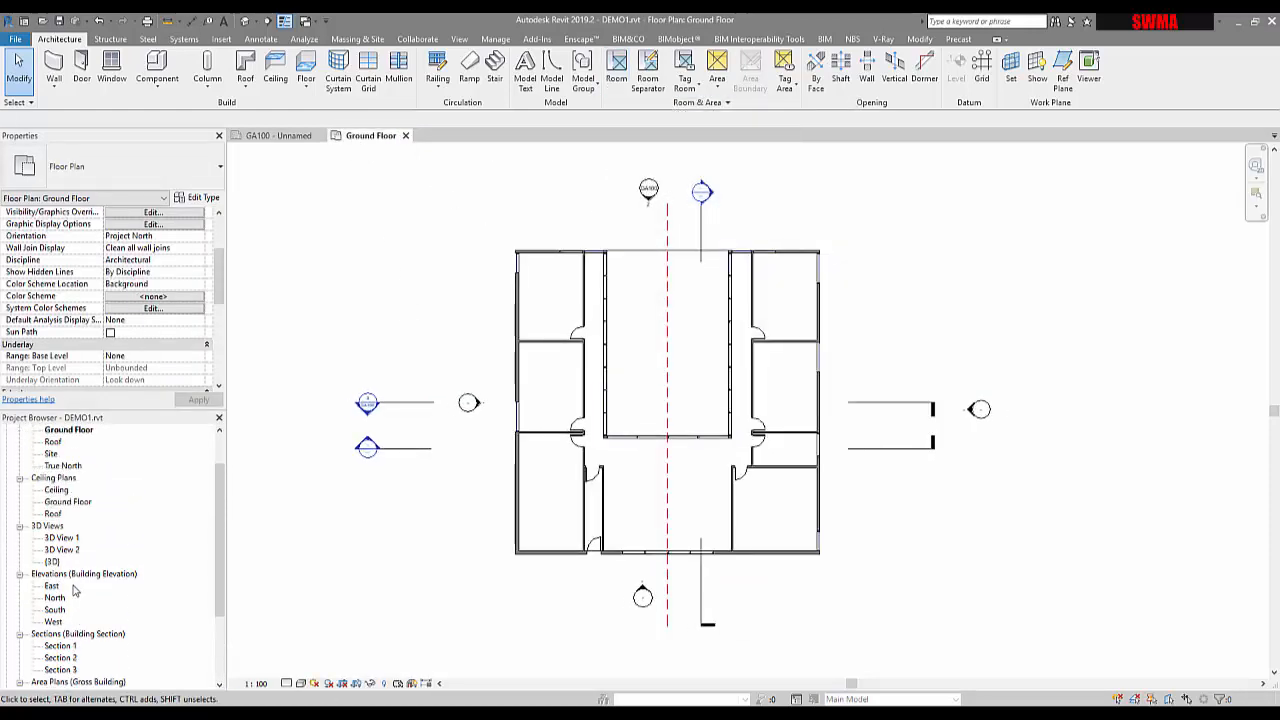
pyautogui.rightClick(79, 455)
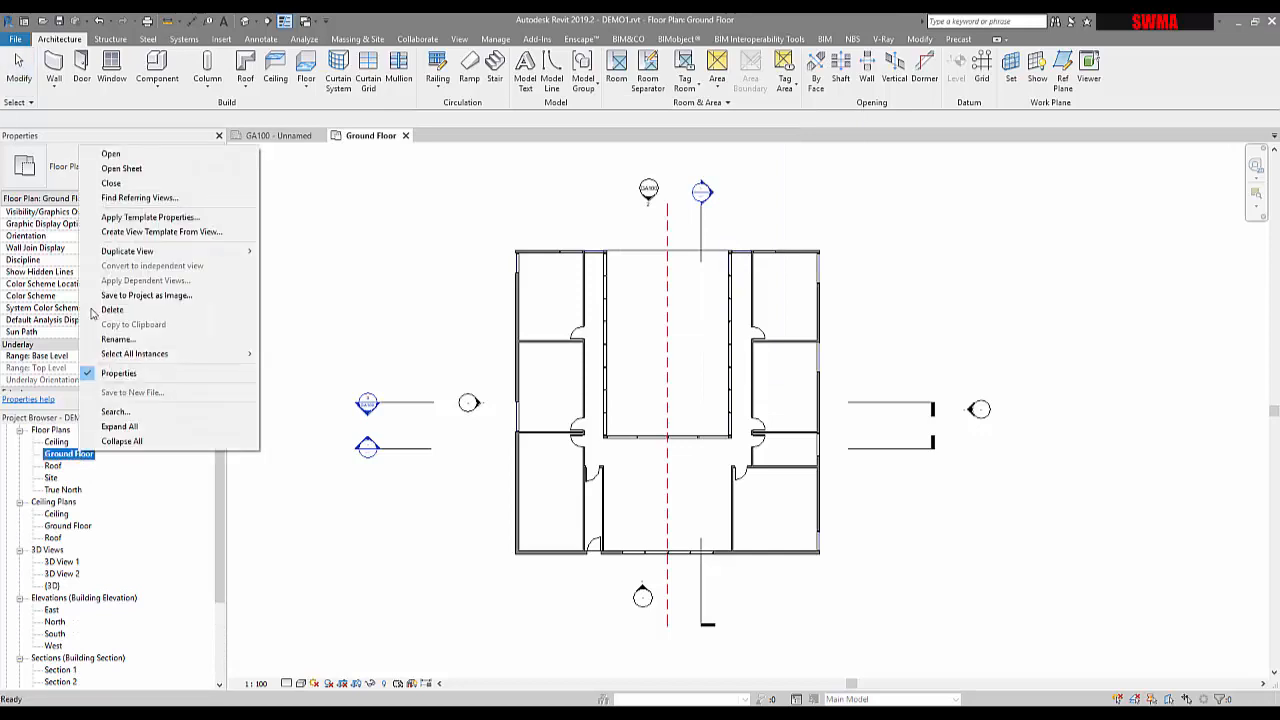
pyautogui.moveTo(104, 259)
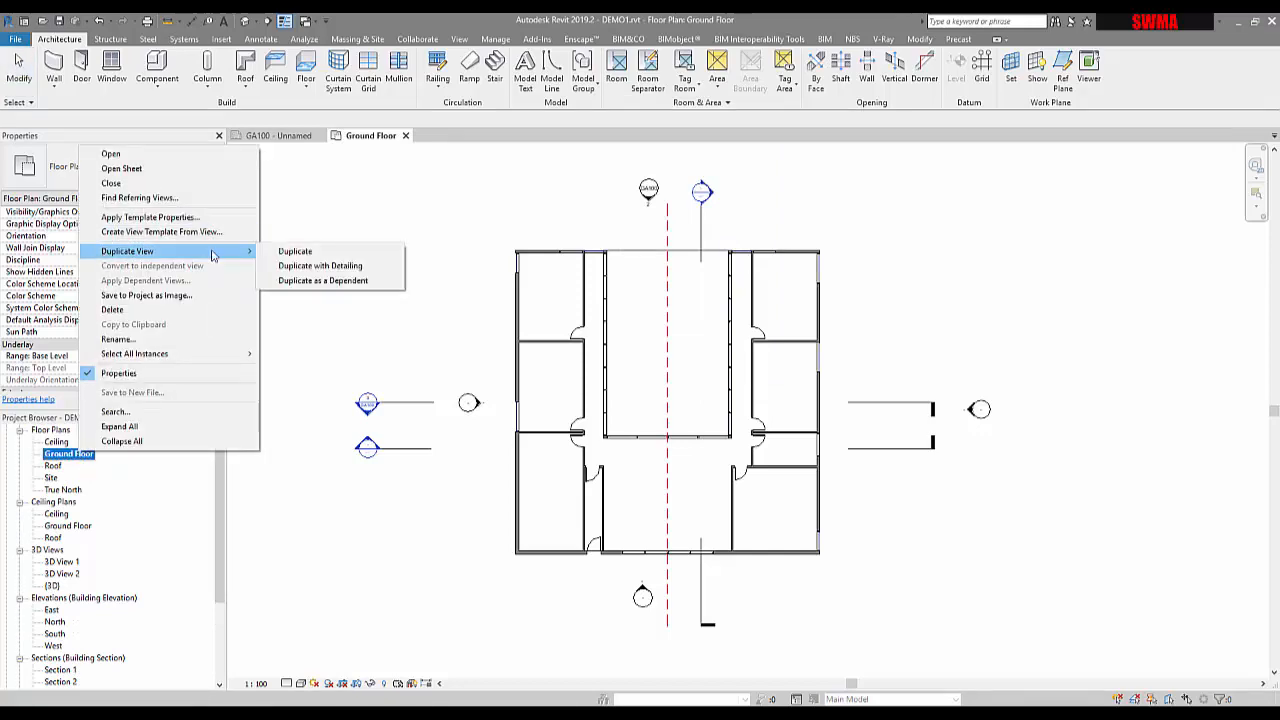
pyautogui.click(290, 252)
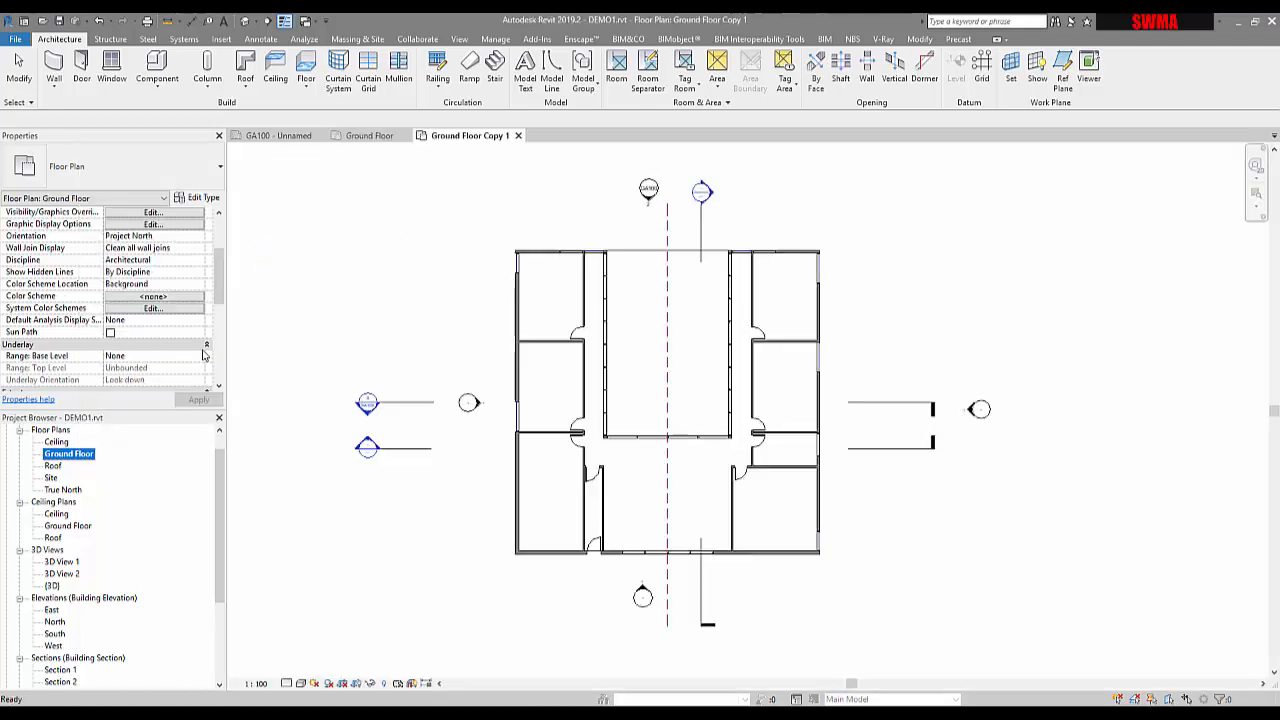
# Rename the copy to 'Ground Floor Areas' and reopen the original Ground Floor plan
pyautogui.rightClick(90, 468)
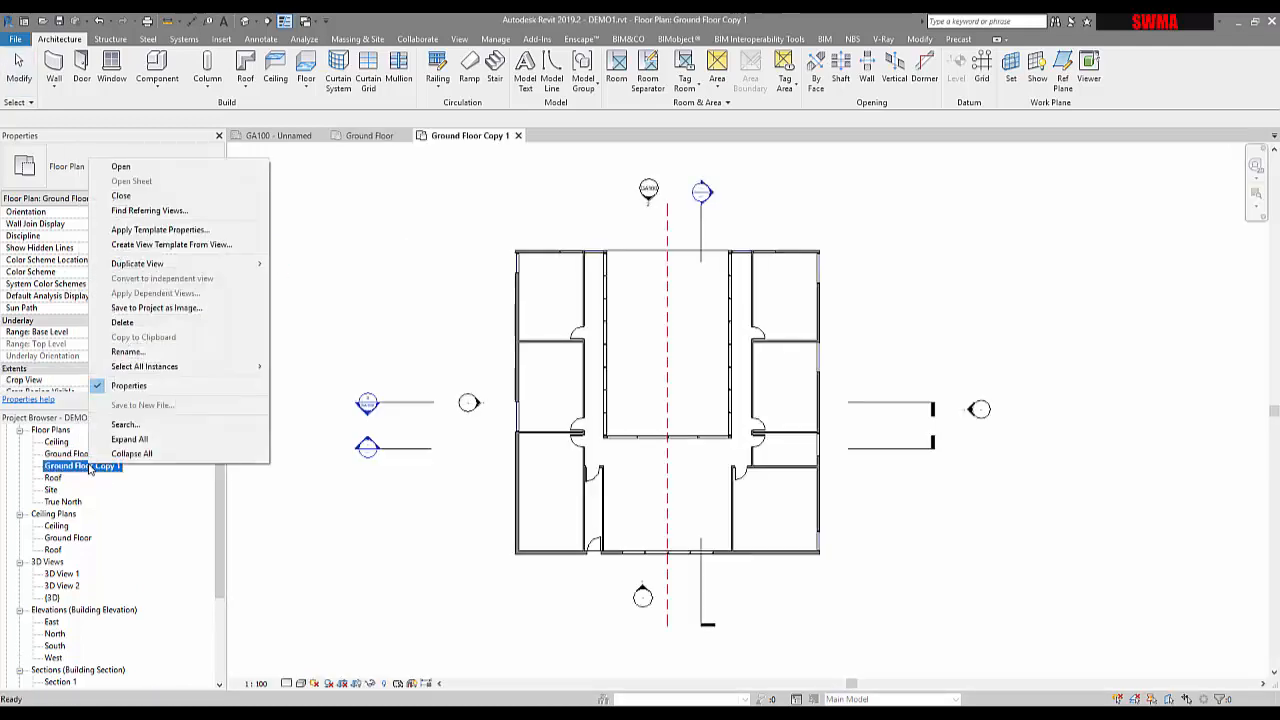
pyautogui.click(143, 355)
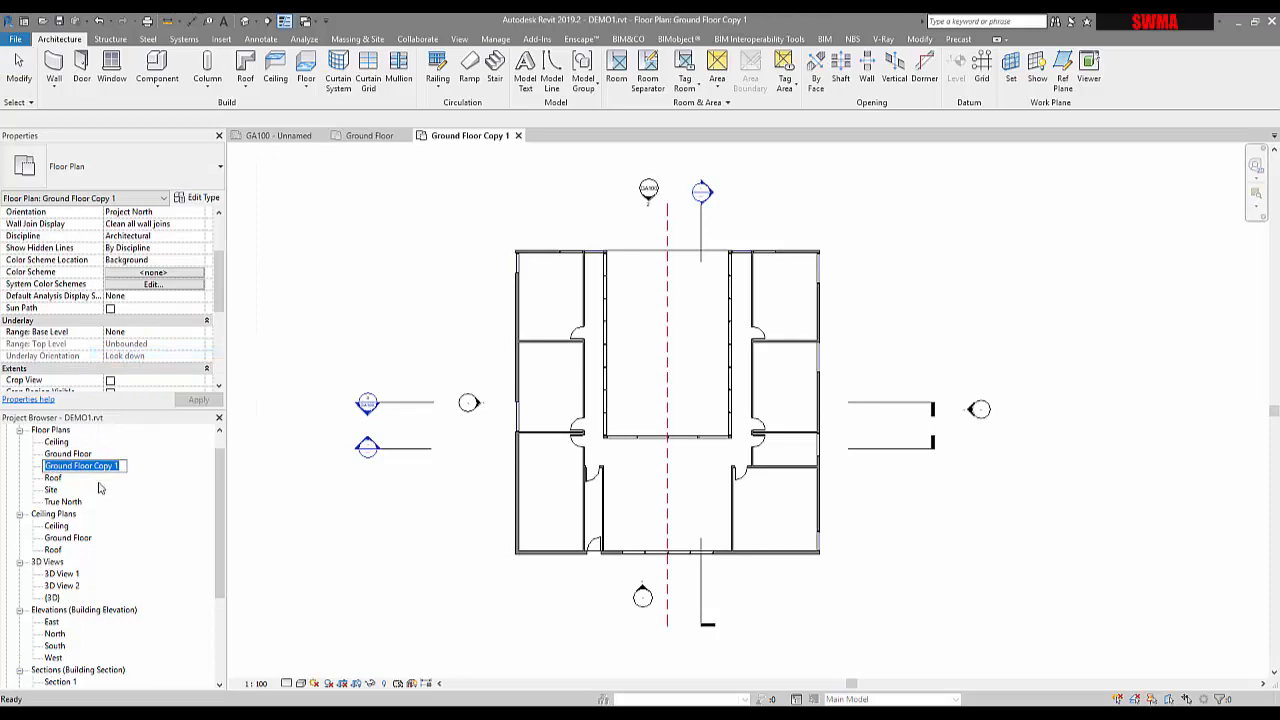
pyautogui.click(95, 466)
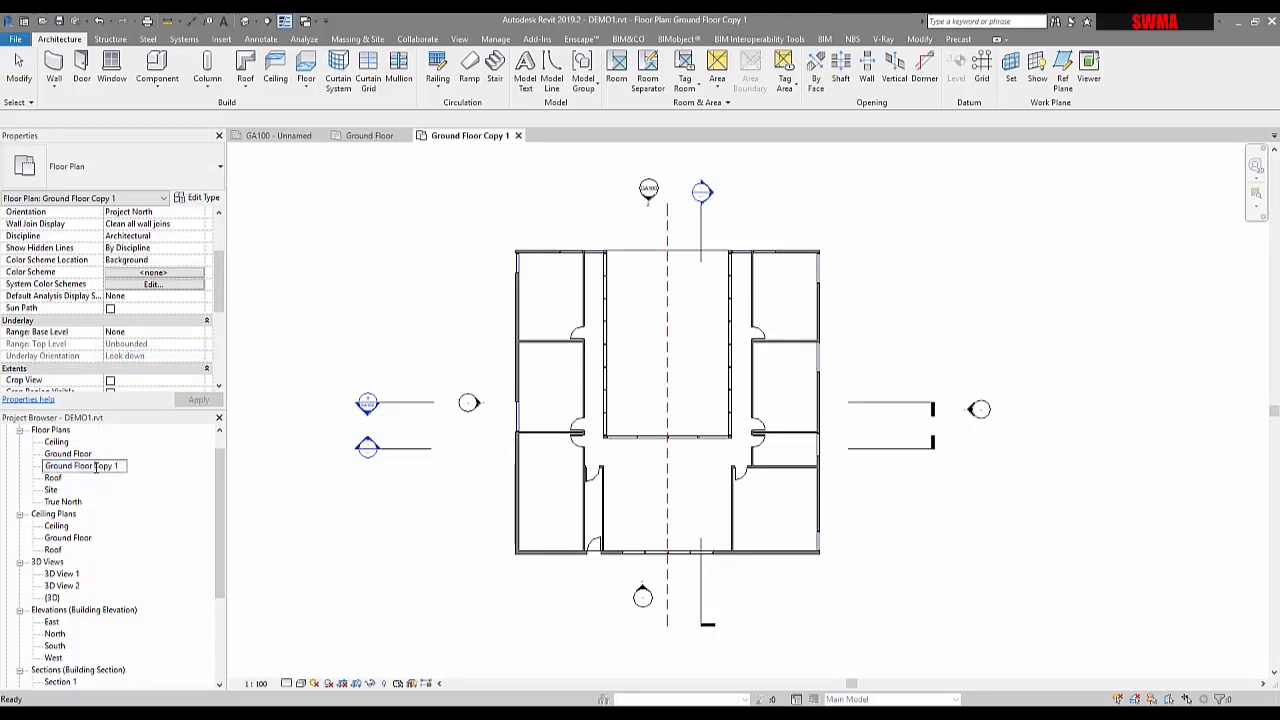
pyautogui.moveTo(95, 466); pyautogui.dragTo(126, 466)
pyautogui.write('Areas')
pyautogui.click(405, 527)
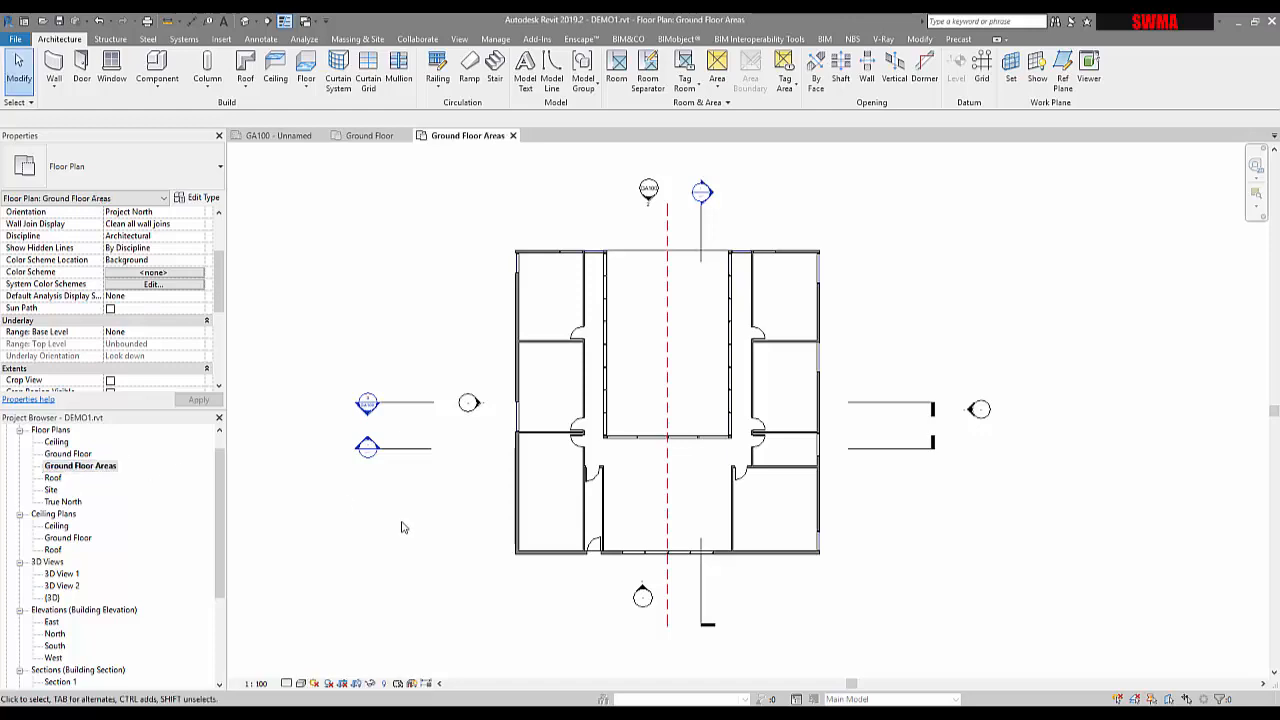
pyautogui.click(46, 457)
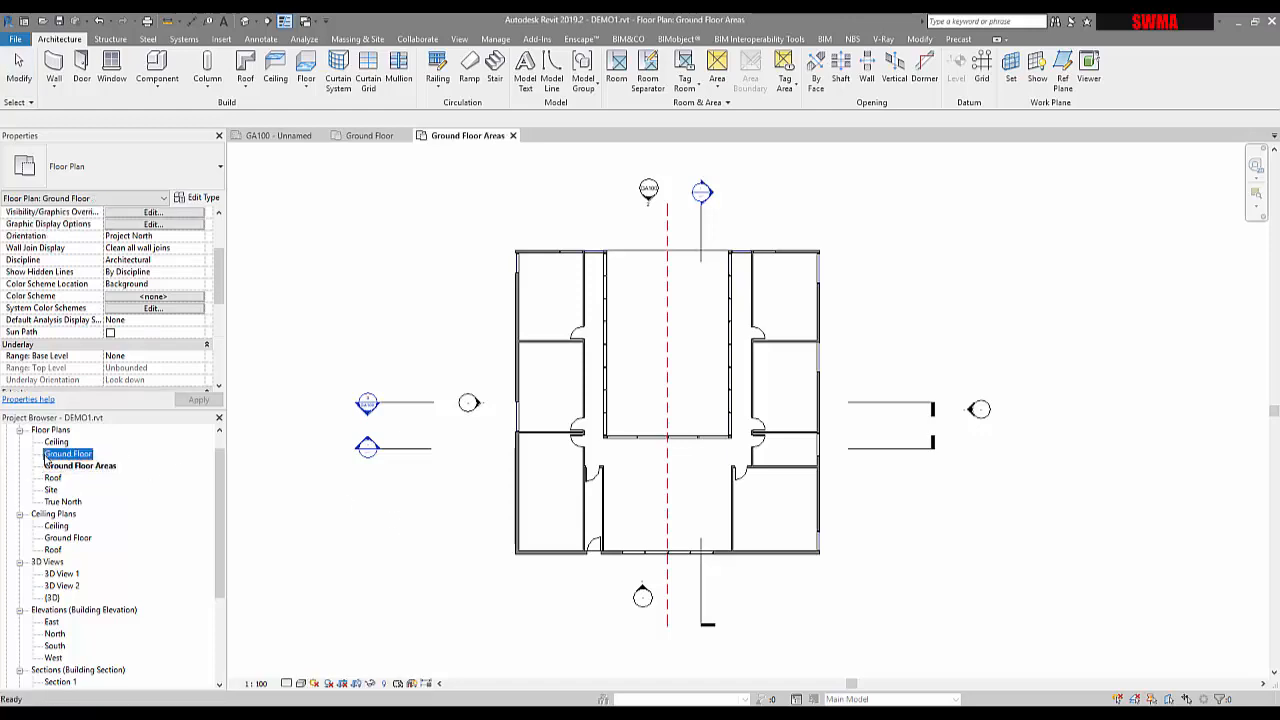
pyautogui.doubleClick(66, 460)
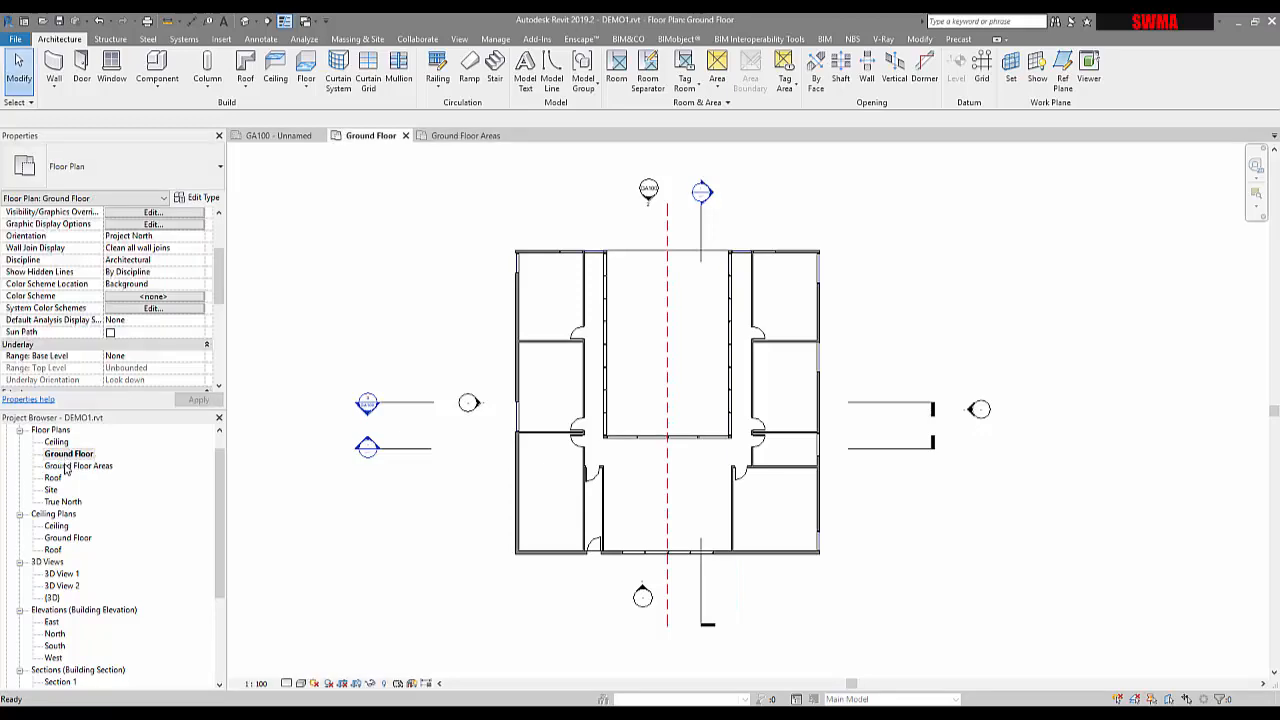
# Move the left partition wall 2600 up in the Ground Floor plan
pyautogui.doubleClick(66, 468)
pyautogui.doubleClick(66, 457)
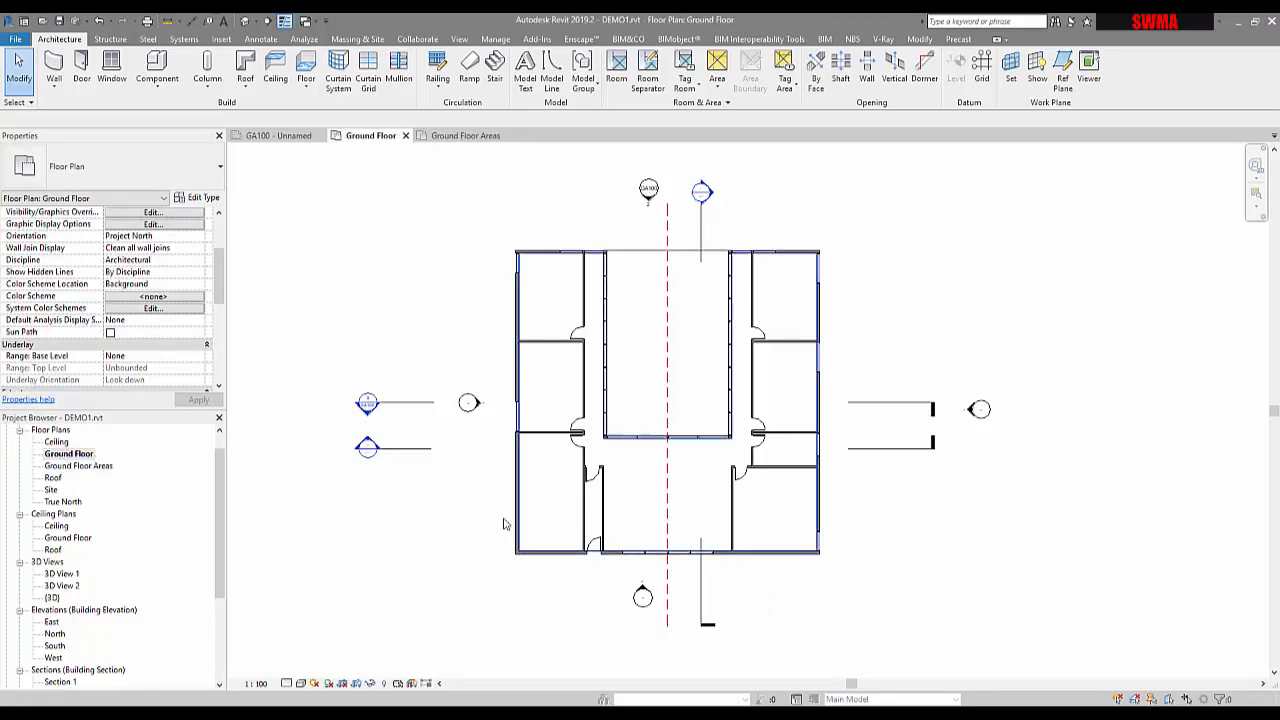
pyautogui.click(519, 515)
pyautogui.click(607, 417)
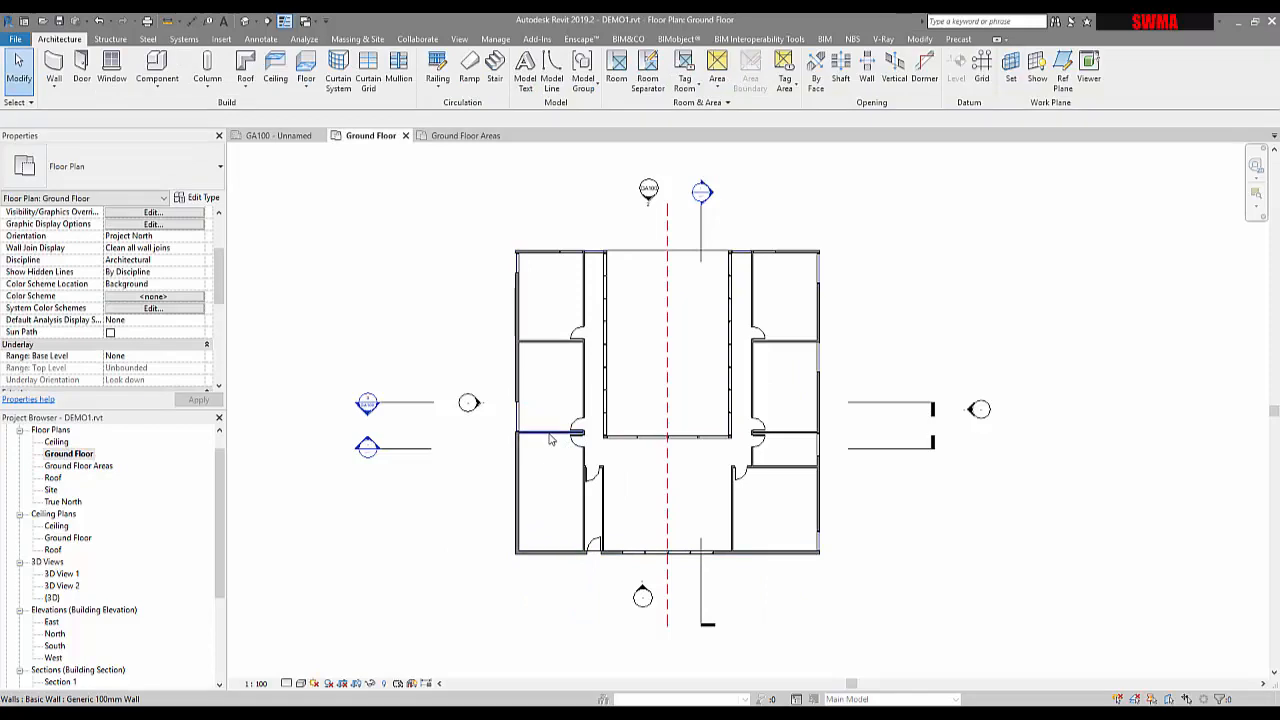
pyautogui.click(549, 438)
pyautogui.scroll(2, 512, 436)
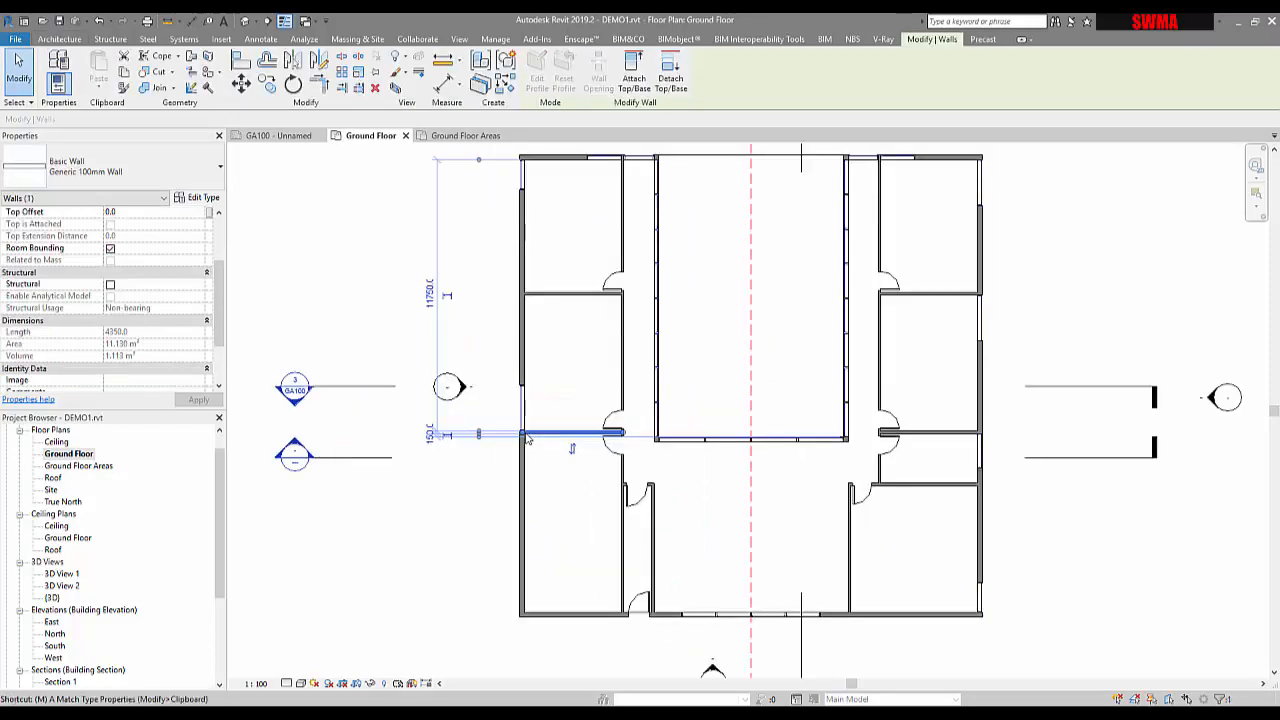
pyautogui.press('v')
pyautogui.click(538, 431)
pyautogui.click(538, 371)
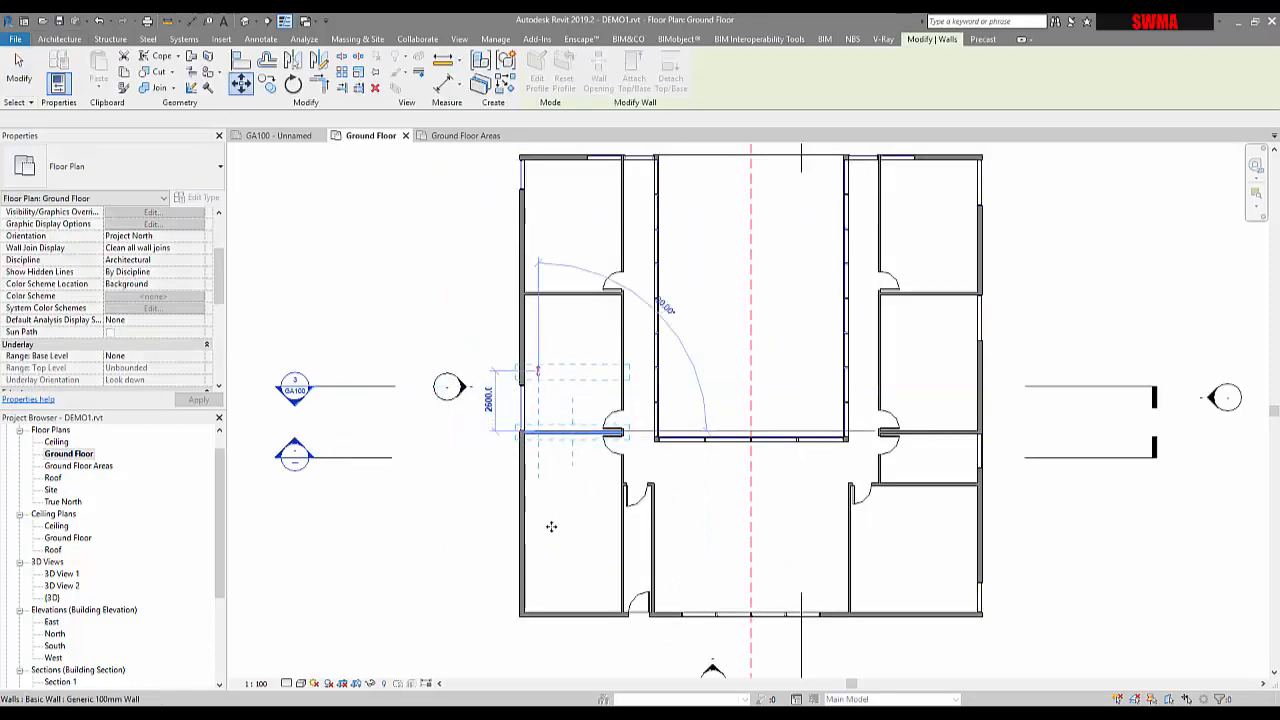
pyautogui.press('Escape')
# Switch to the Ground Floor Areas plan and undo the wall move
pyautogui.click(465, 135)
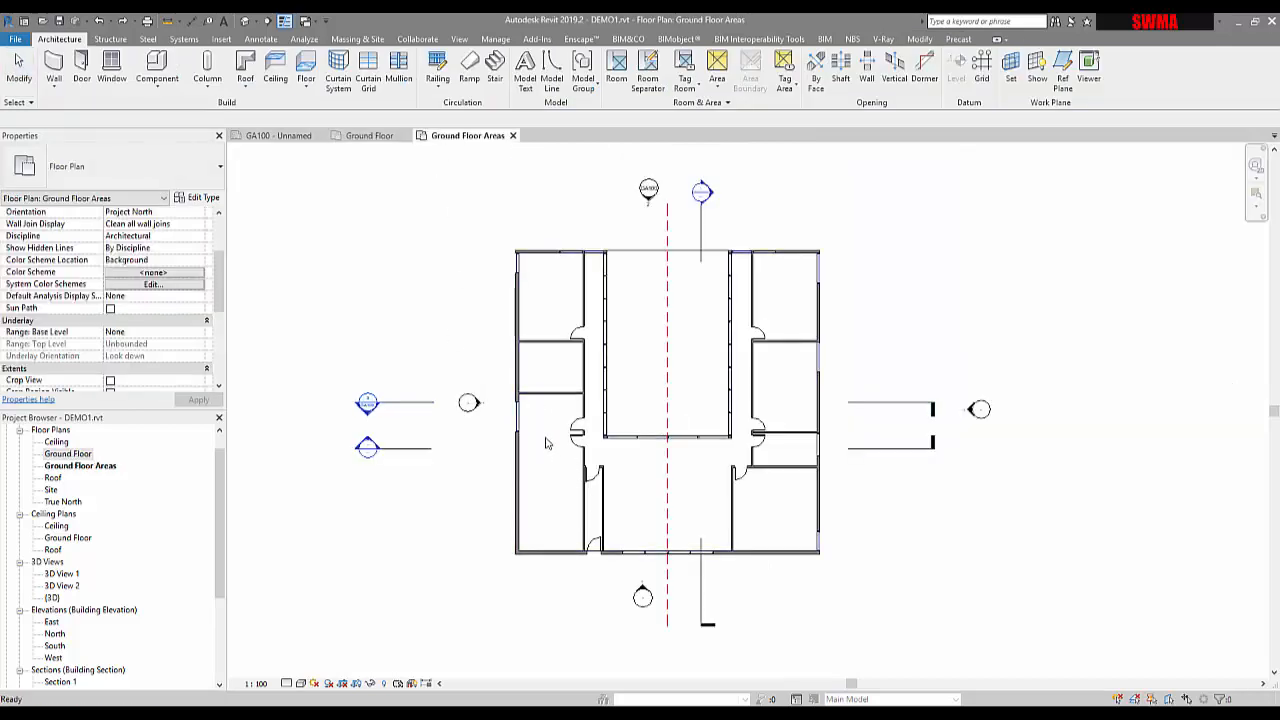
pyautogui.hotkey('ctrl', 'z')
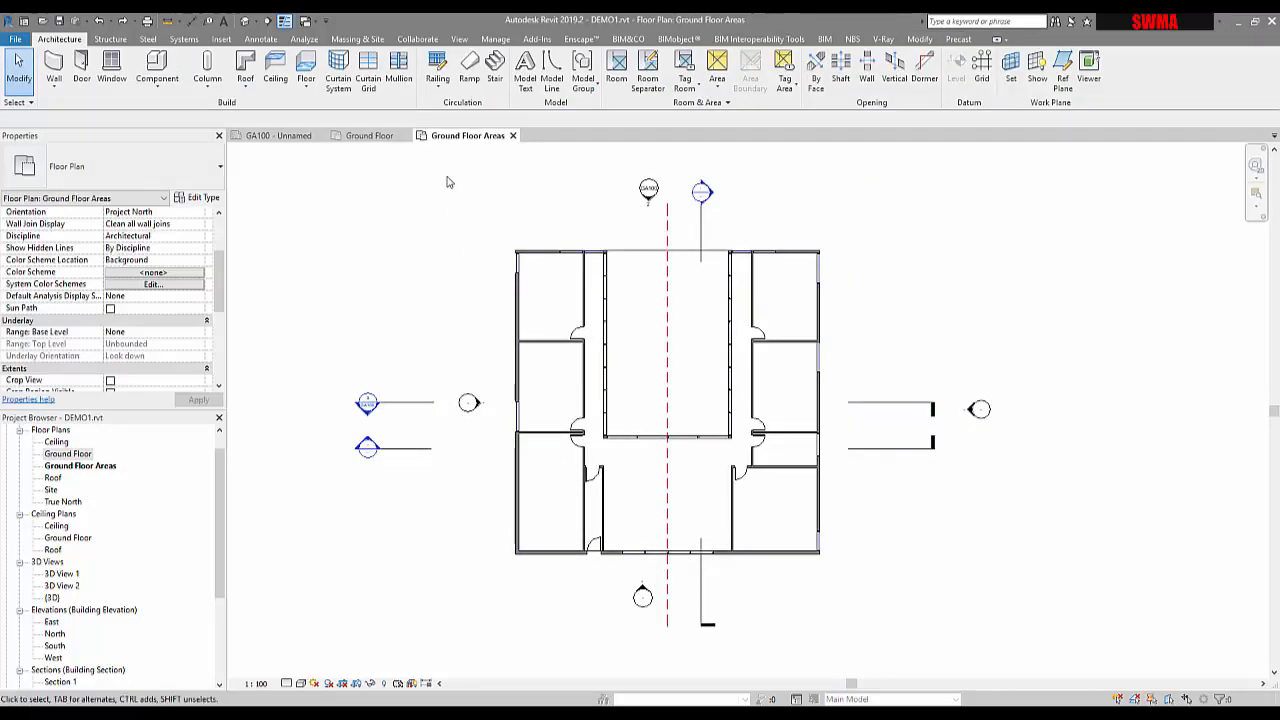
pyautogui.moveTo(427, 247); pyautogui.dragTo(387, 245, button='middle')
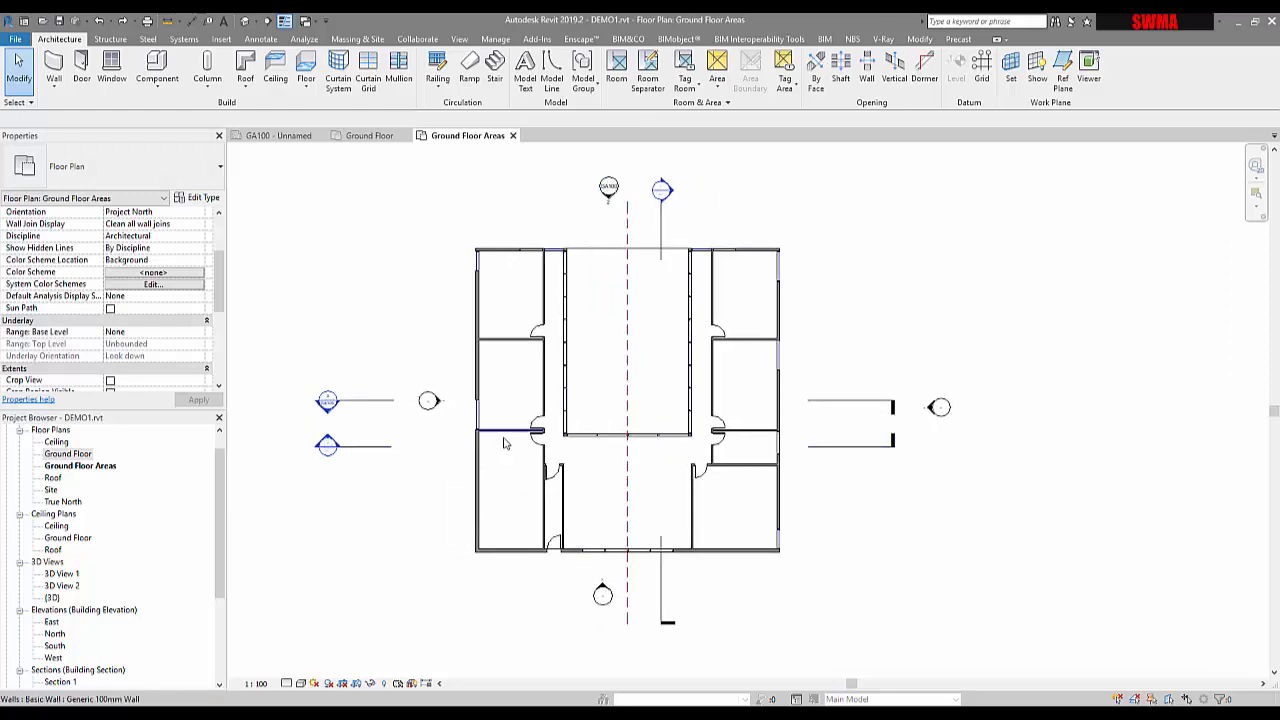
pyautogui.moveTo(440, 316); pyautogui.dragTo(374, 309, button='middle')
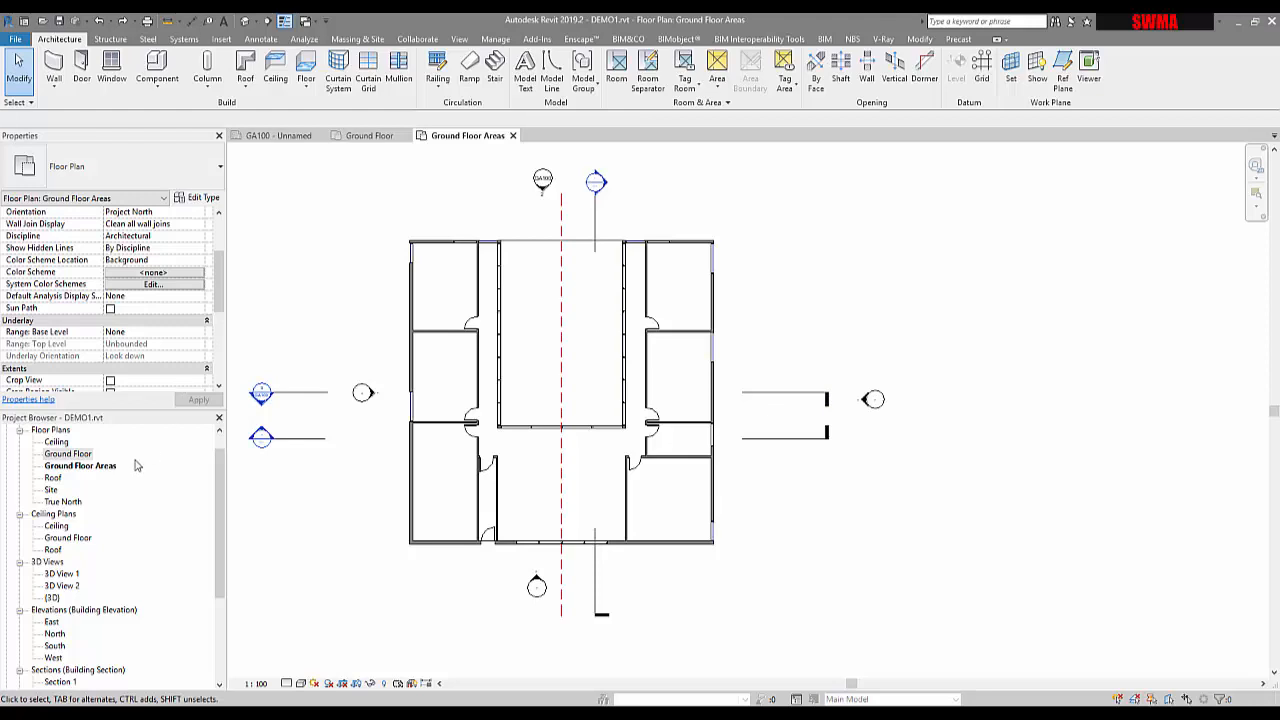
# Place rooms in the left-middle, upper-left and lower-left spaces of the plan
pyautogui.click(617, 80)
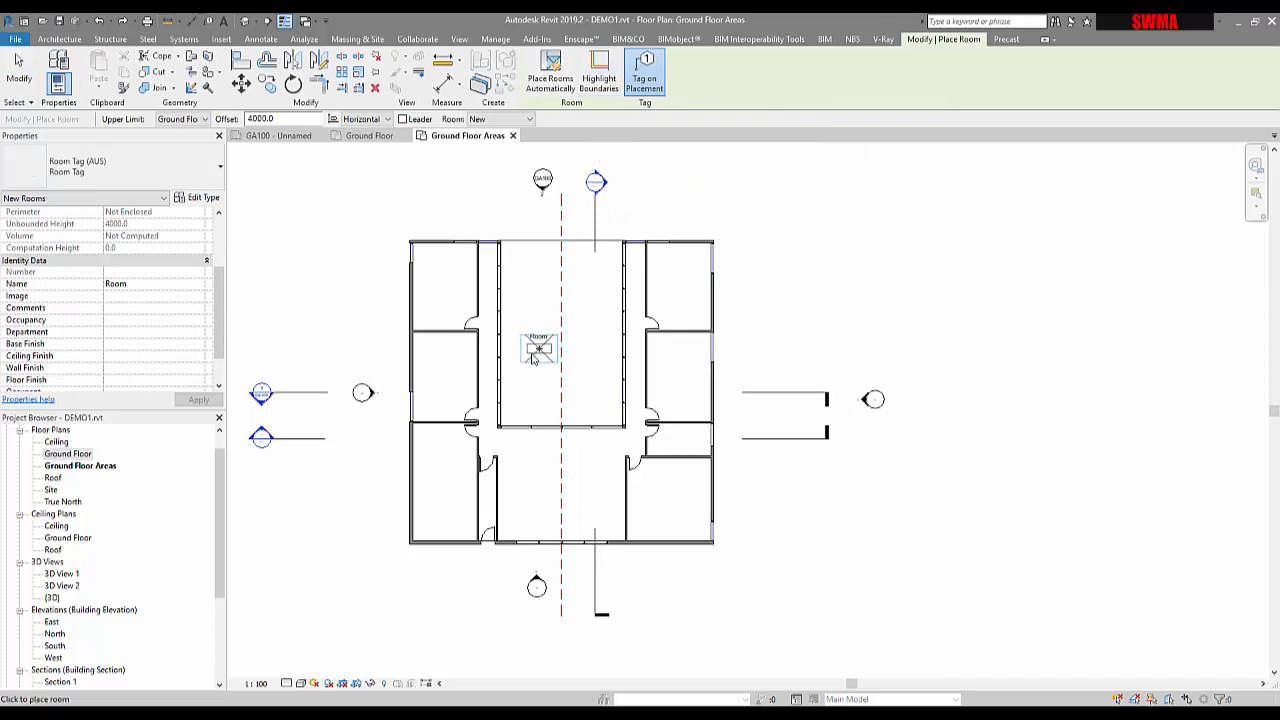
pyautogui.click(446, 376)
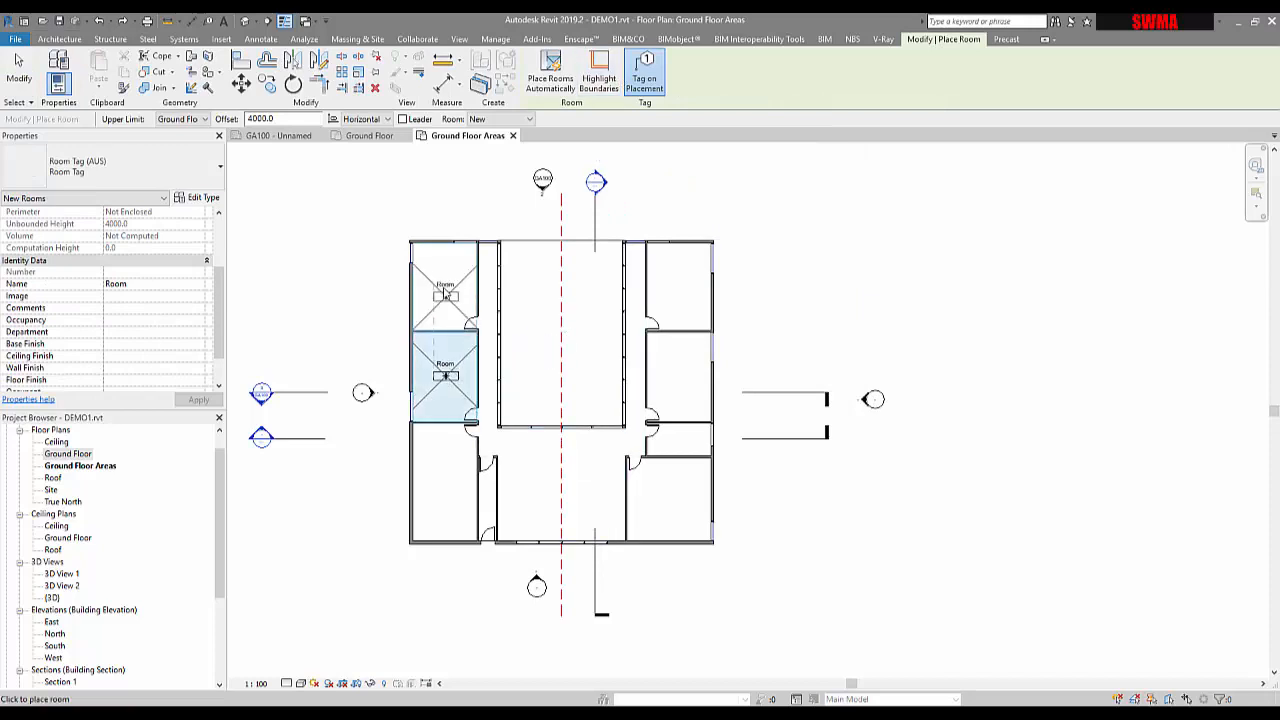
pyautogui.click(446, 287)
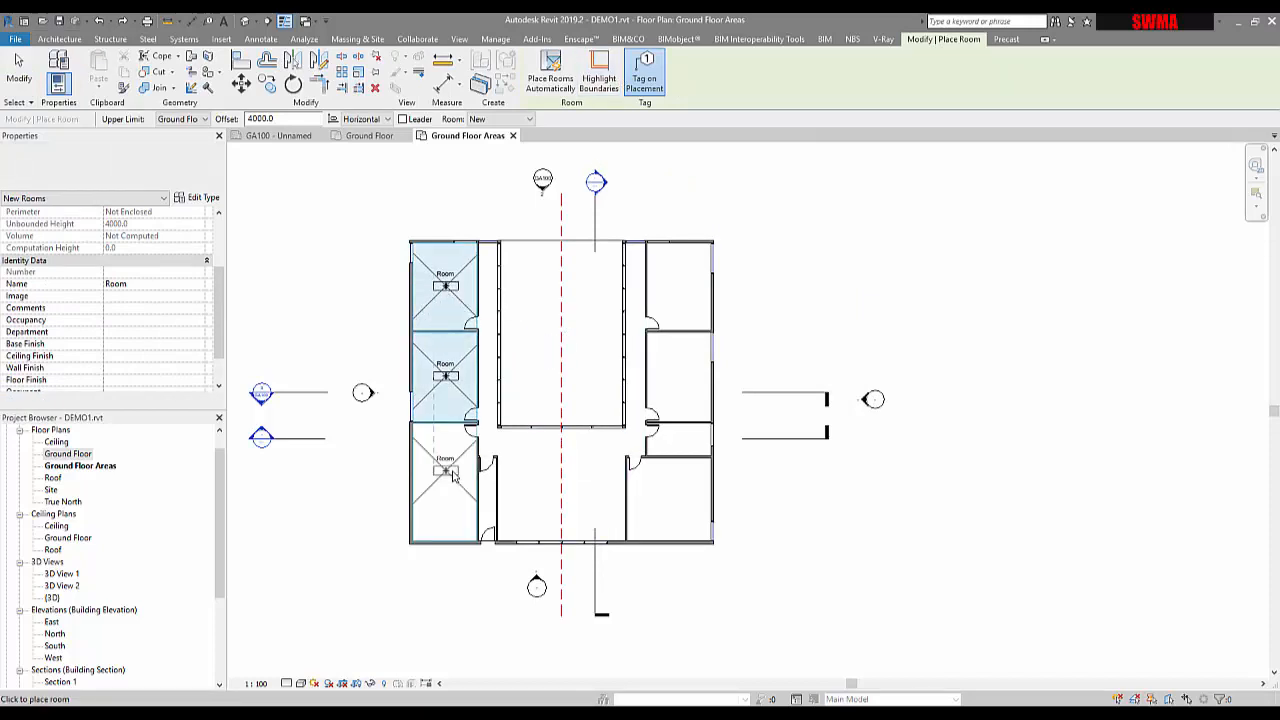
pyautogui.click(449, 473)
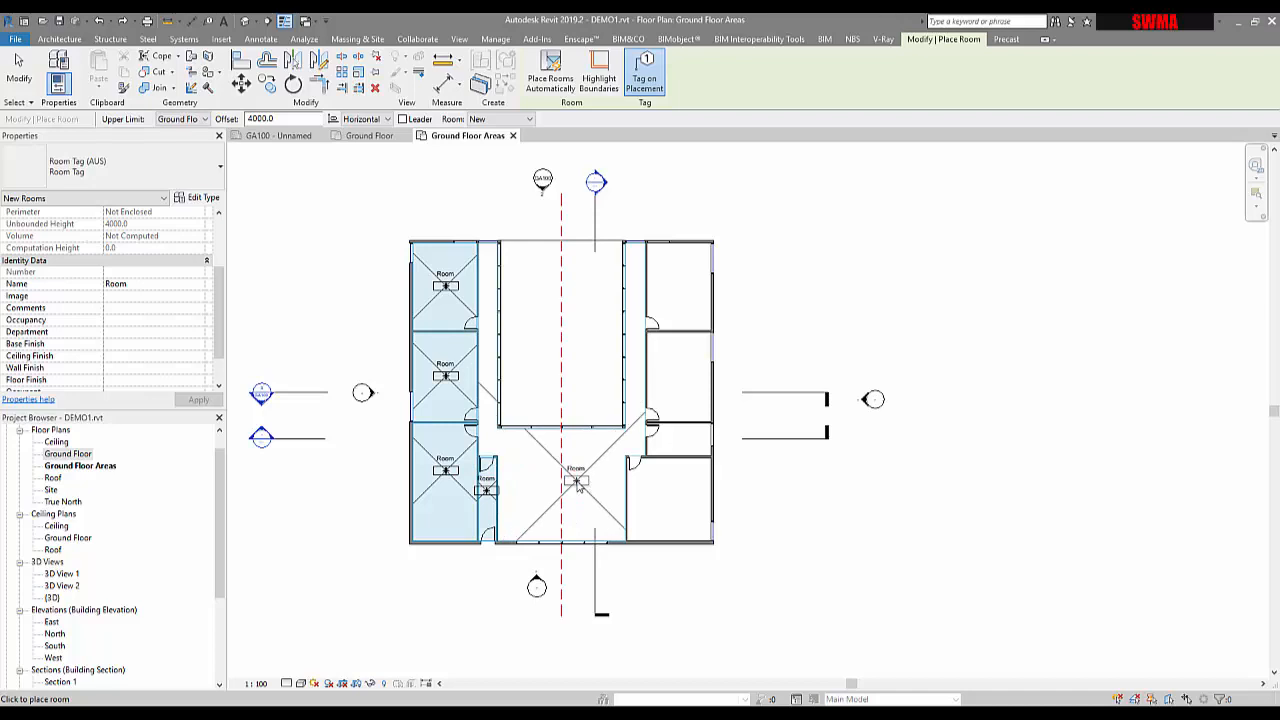
pyautogui.scroll(4, 577, 484)
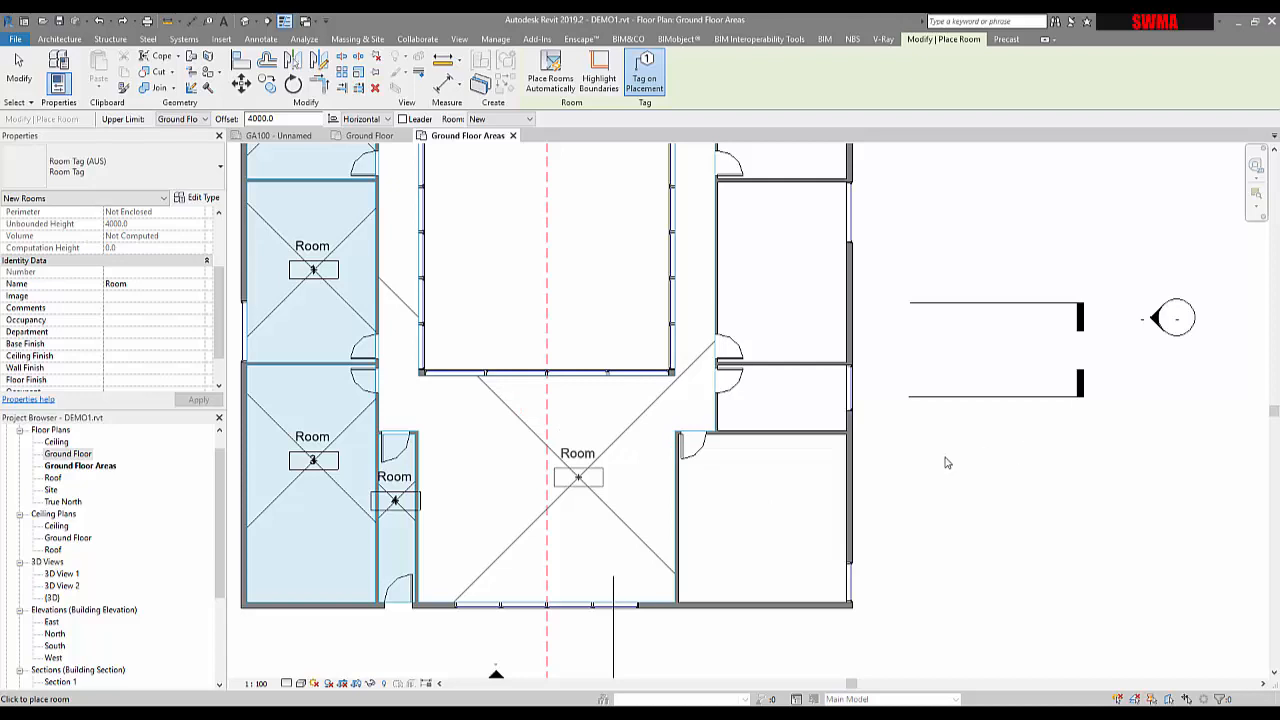
# Cancel out of room placement, leaving rooms tagged and numbered 1 through 6
pyautogui.rightClick(851, 502)
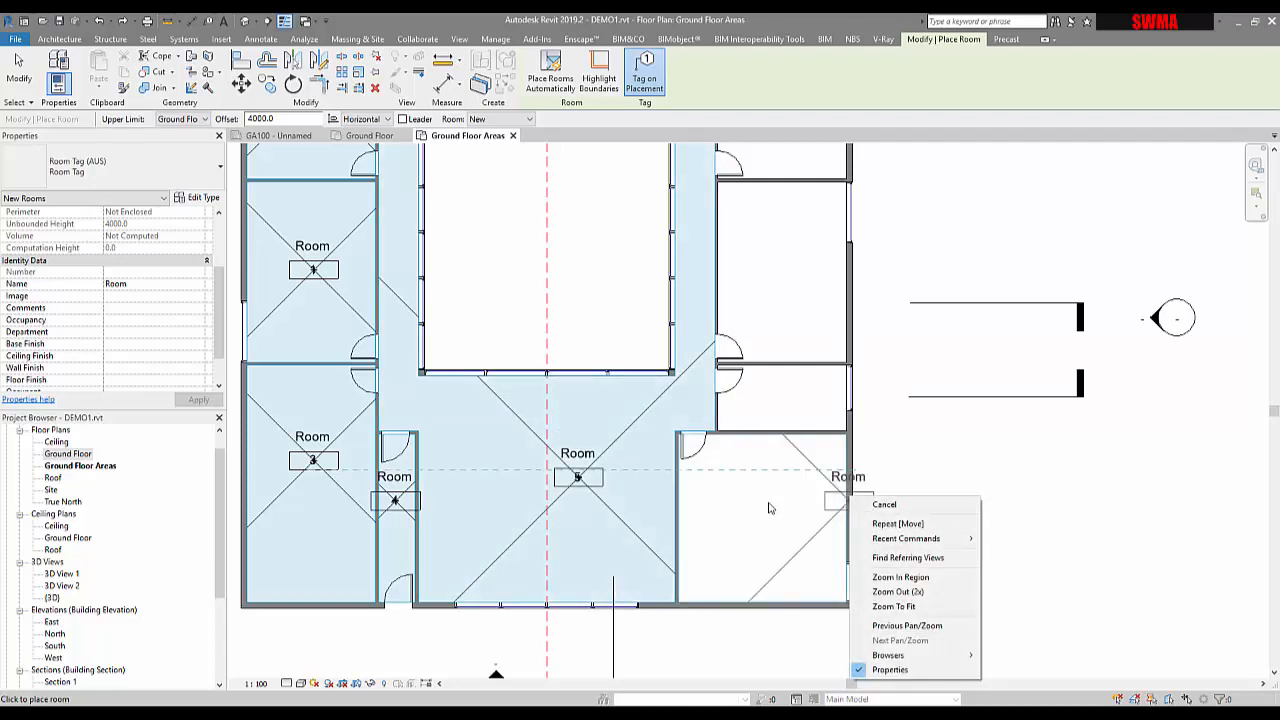
pyautogui.click(770, 509)
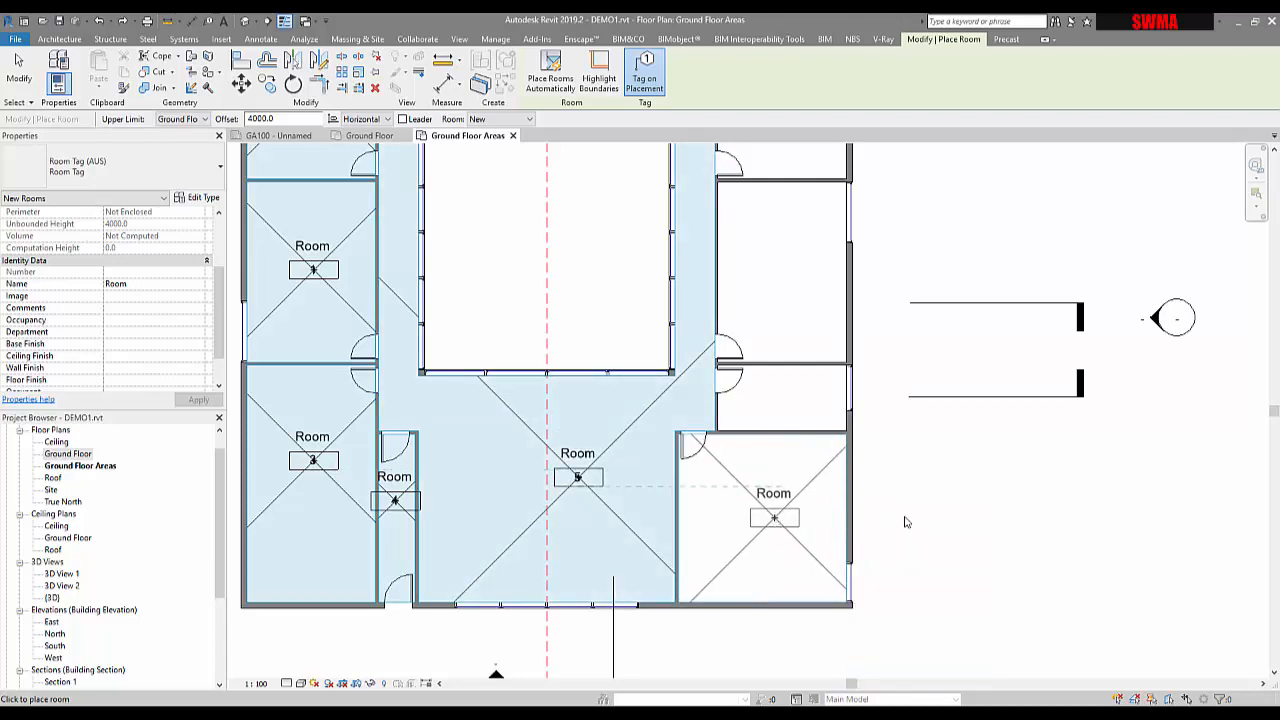
pyautogui.rightClick(905, 521)
pyautogui.click(925, 527)
pyautogui.moveTo(850, 575); pyautogui.dragTo(917, 580, button='middle')
pyautogui.scroll(-3, 853, 575)
pyautogui.scroll(3, 771, 416)
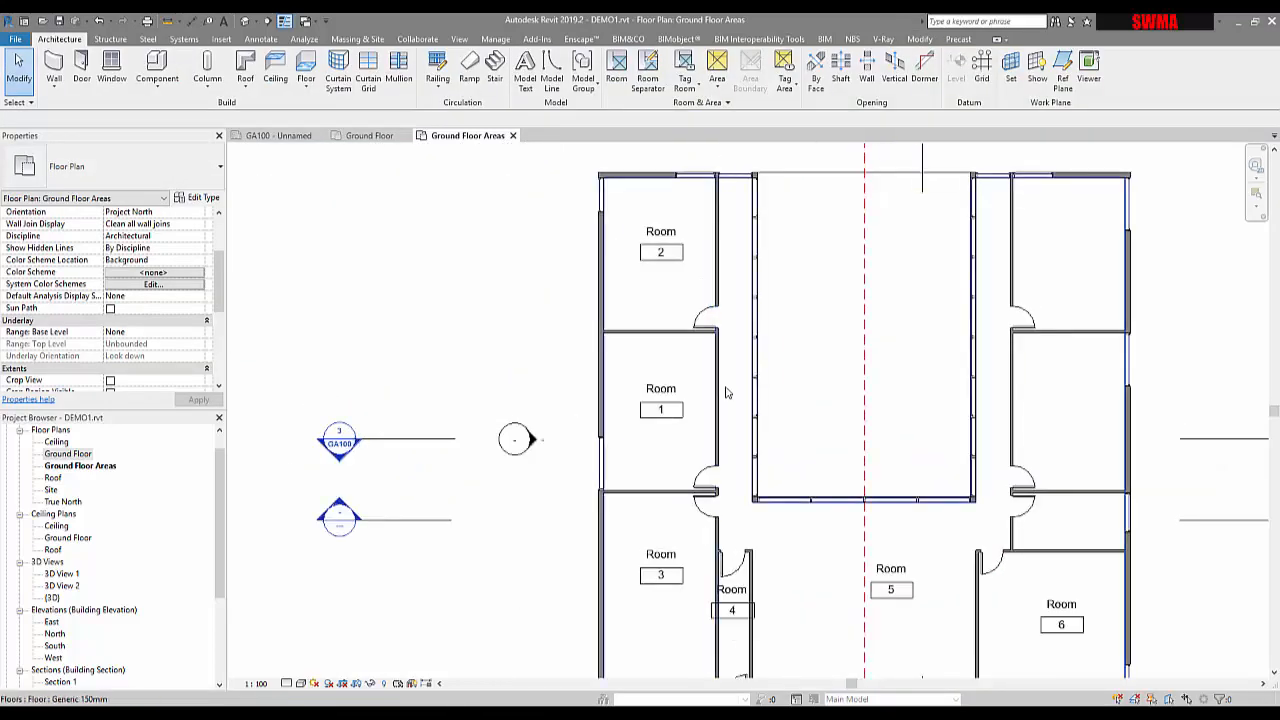
# Draw a room separation line across the corridor from the wall beside Room 4 to the opposite wall
pyautogui.moveTo(722, 461); pyautogui.dragTo(693, 476, button='middle')
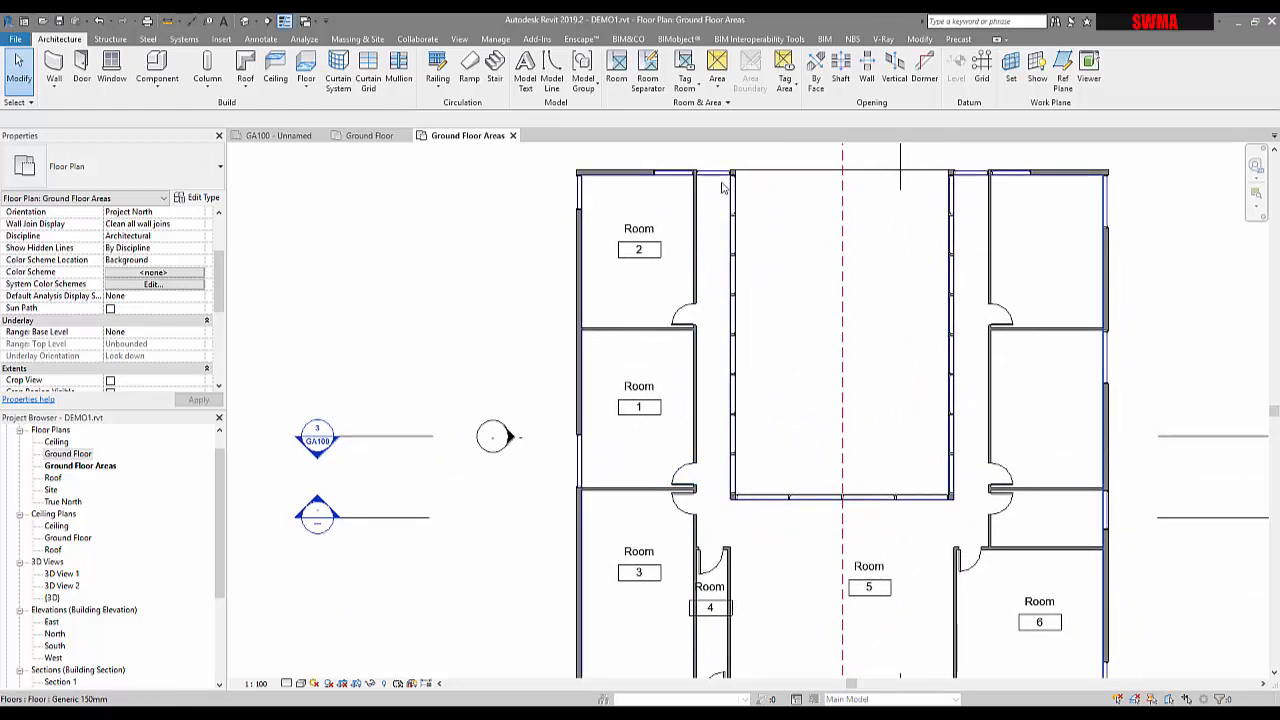
pyautogui.click(646, 91)
pyautogui.scroll(2, 873, 564)
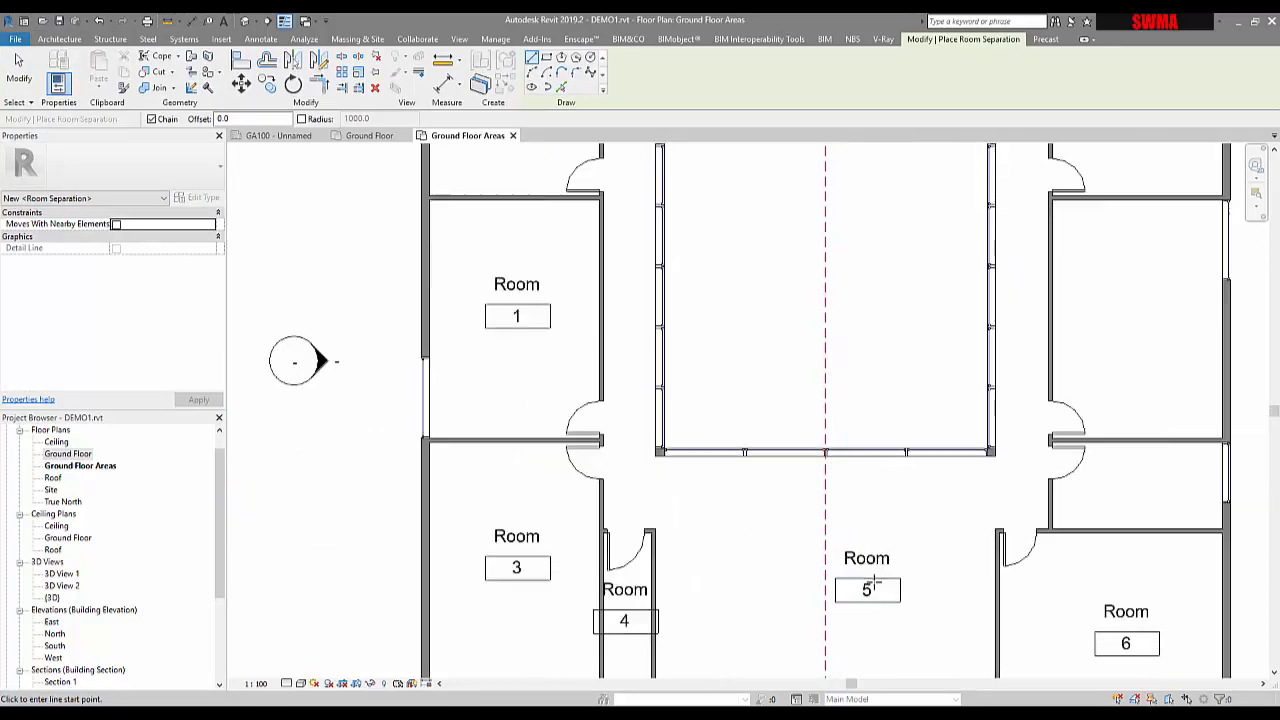
pyautogui.click(652, 530)
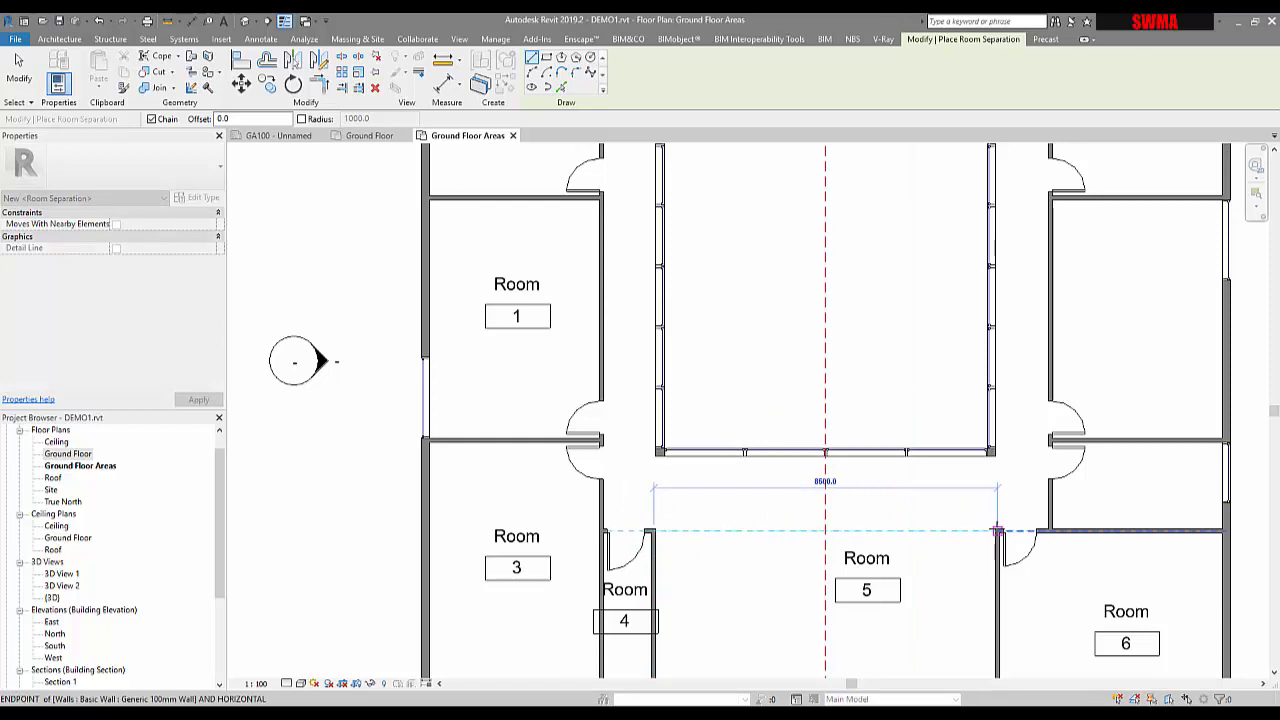
pyautogui.press('Escape')
pyautogui.press('Escape')
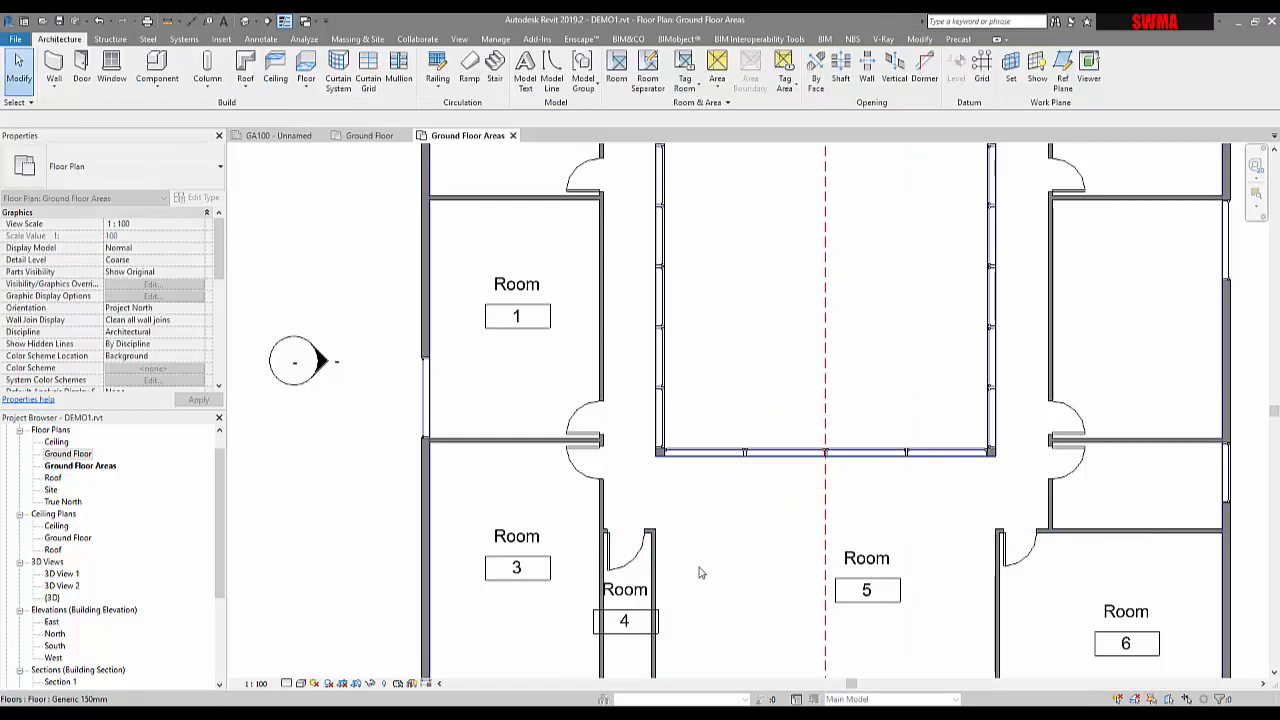
pyautogui.moveTo(700, 571); pyautogui.dragTo(646, 447, button='middle')
pyautogui.click(661, 68)
pyautogui.scroll(2, 657, 406)
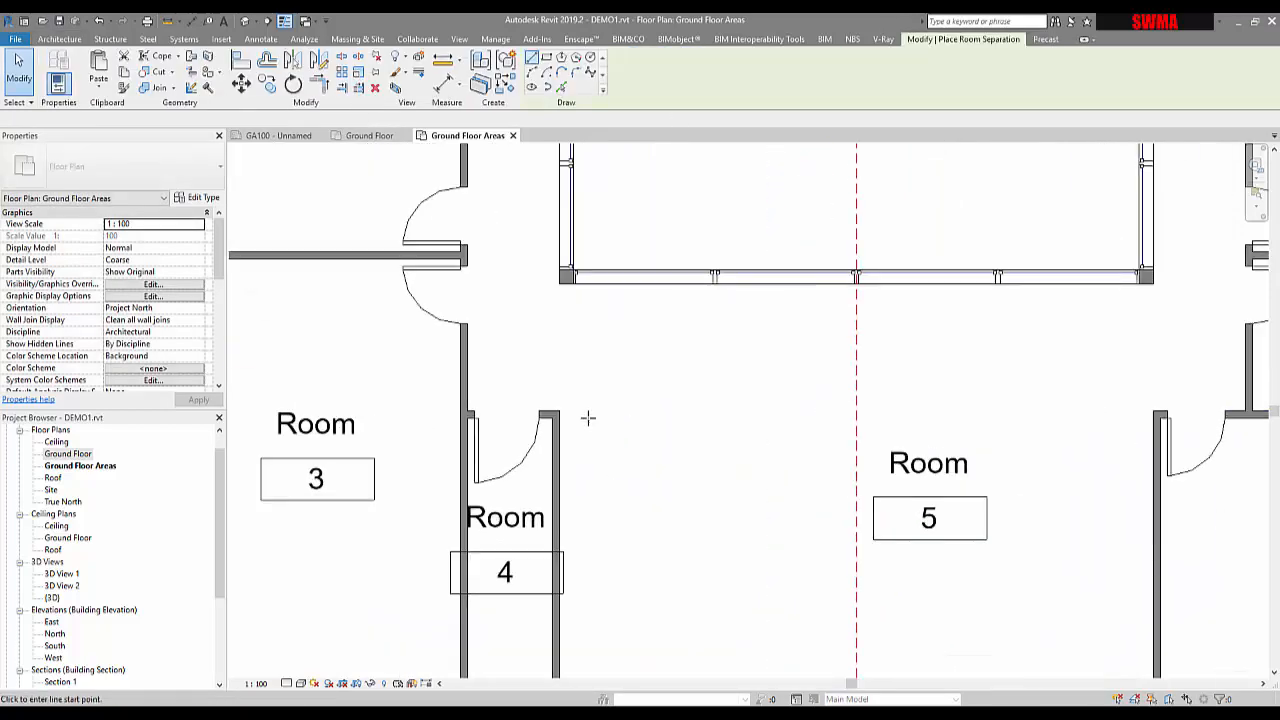
pyautogui.click(563, 408)
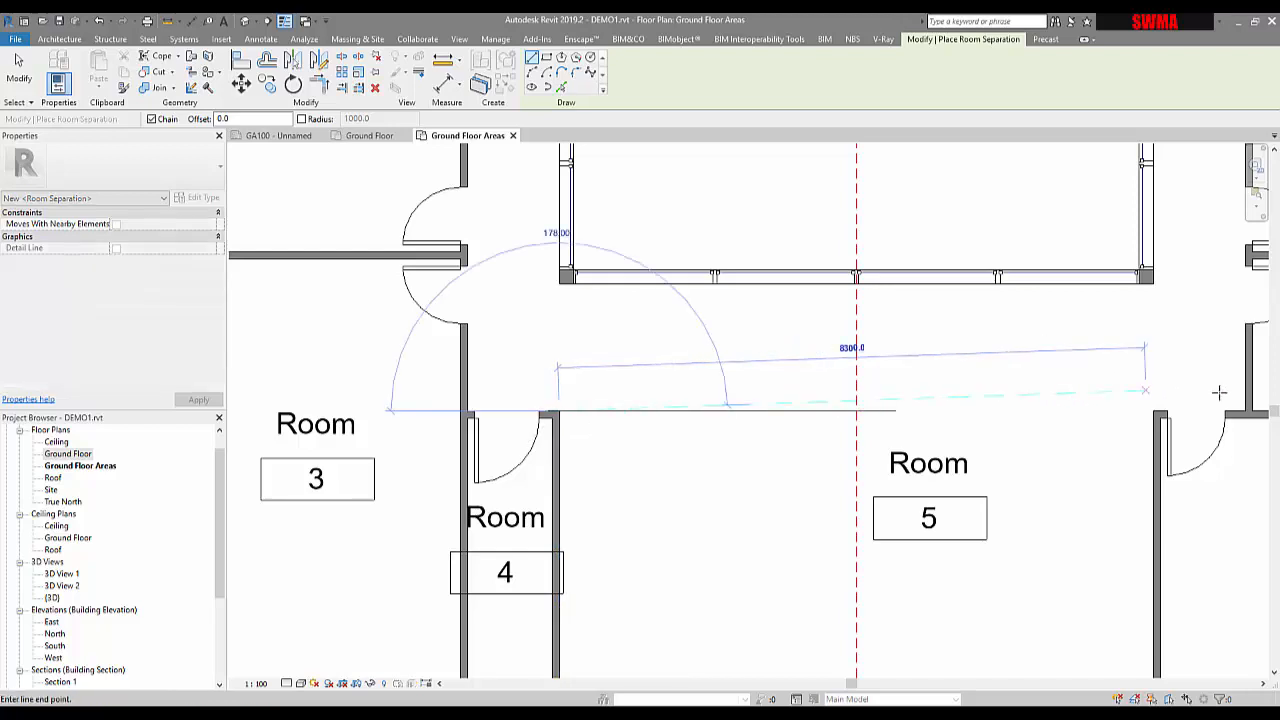
pyautogui.click(1141, 409)
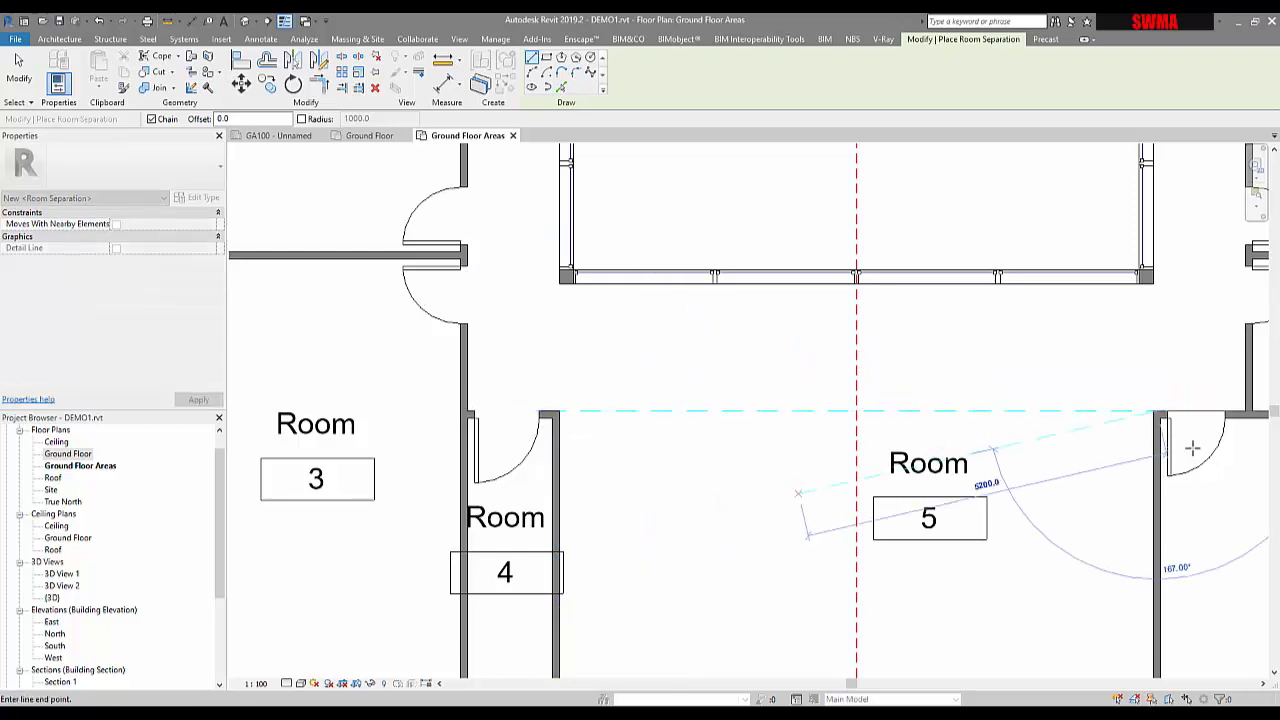
pyautogui.press('Escape')
pyautogui.press('Escape')
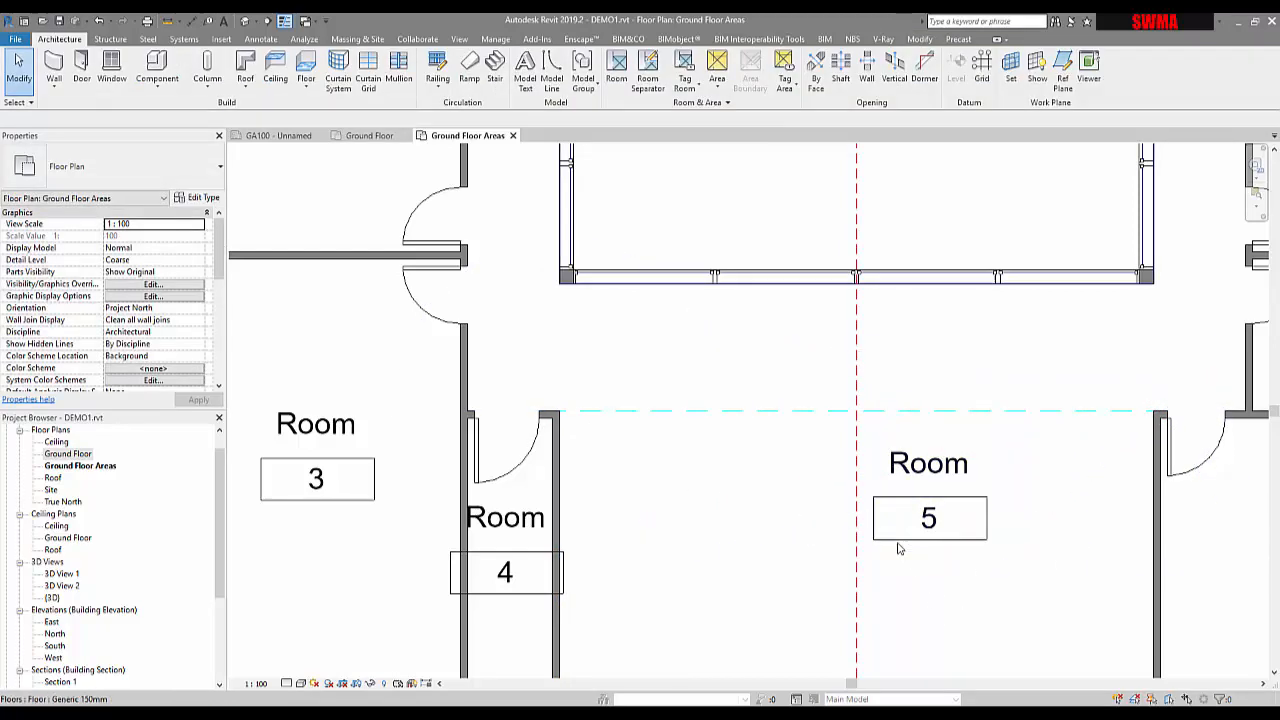
# Check Room 5's new boundary, panning the plan up to Room 2 and the top wall
pyautogui.click(898, 547)
pyautogui.moveTo(898, 547); pyautogui.dragTo(831, 477, button='middle')
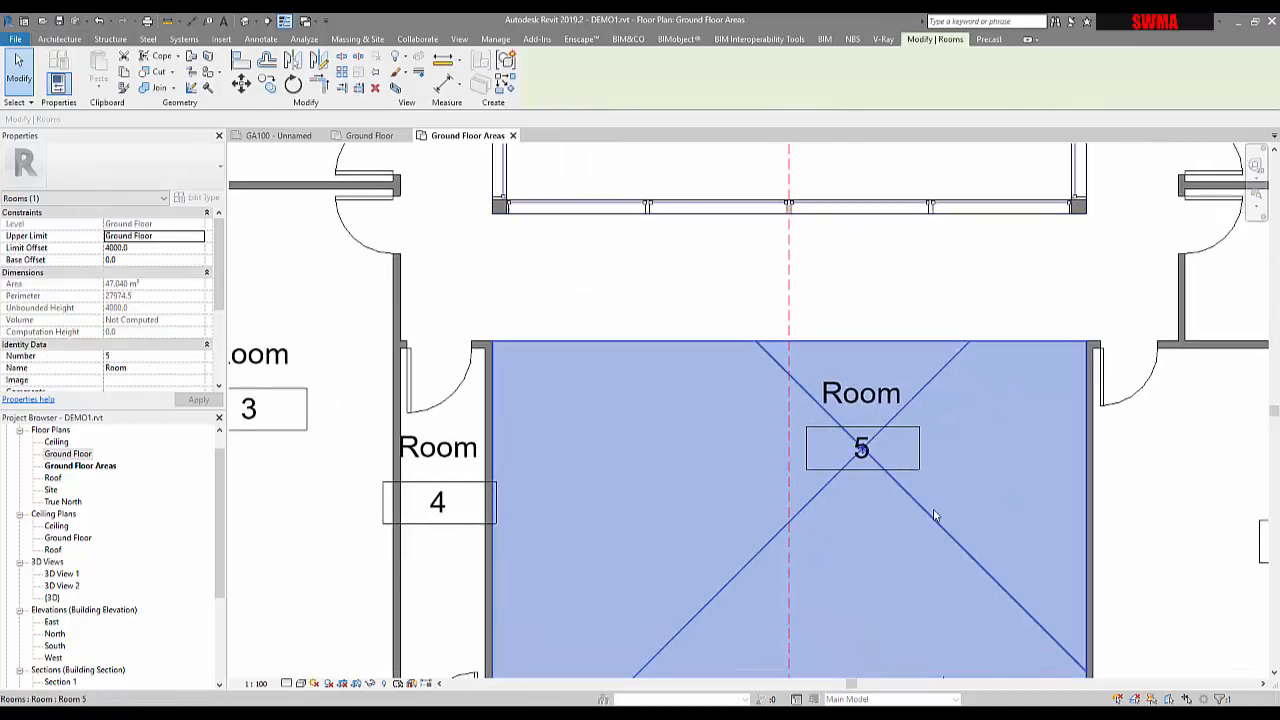
pyautogui.press('Escape')
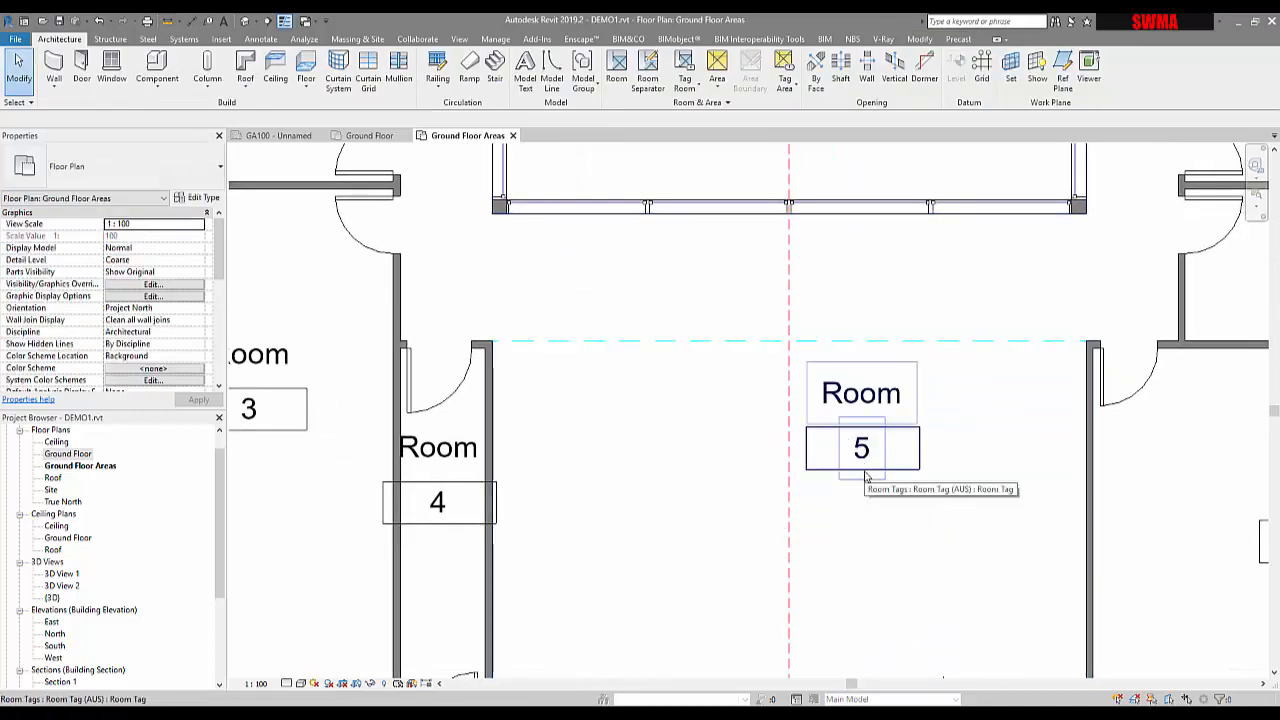
pyautogui.click(864, 475)
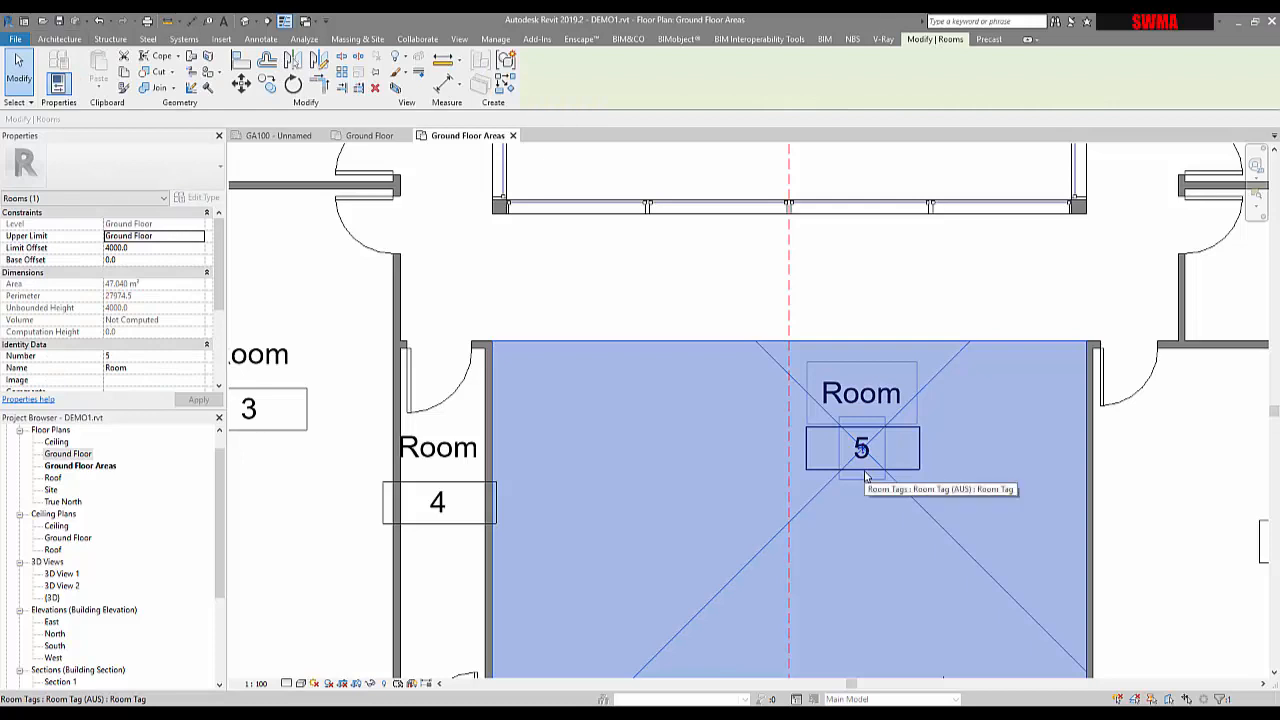
pyautogui.scroll(-2, 866, 477)
pyautogui.press('Escape')
pyautogui.moveTo(760, 389); pyautogui.dragTo(797, 497, button='middle')
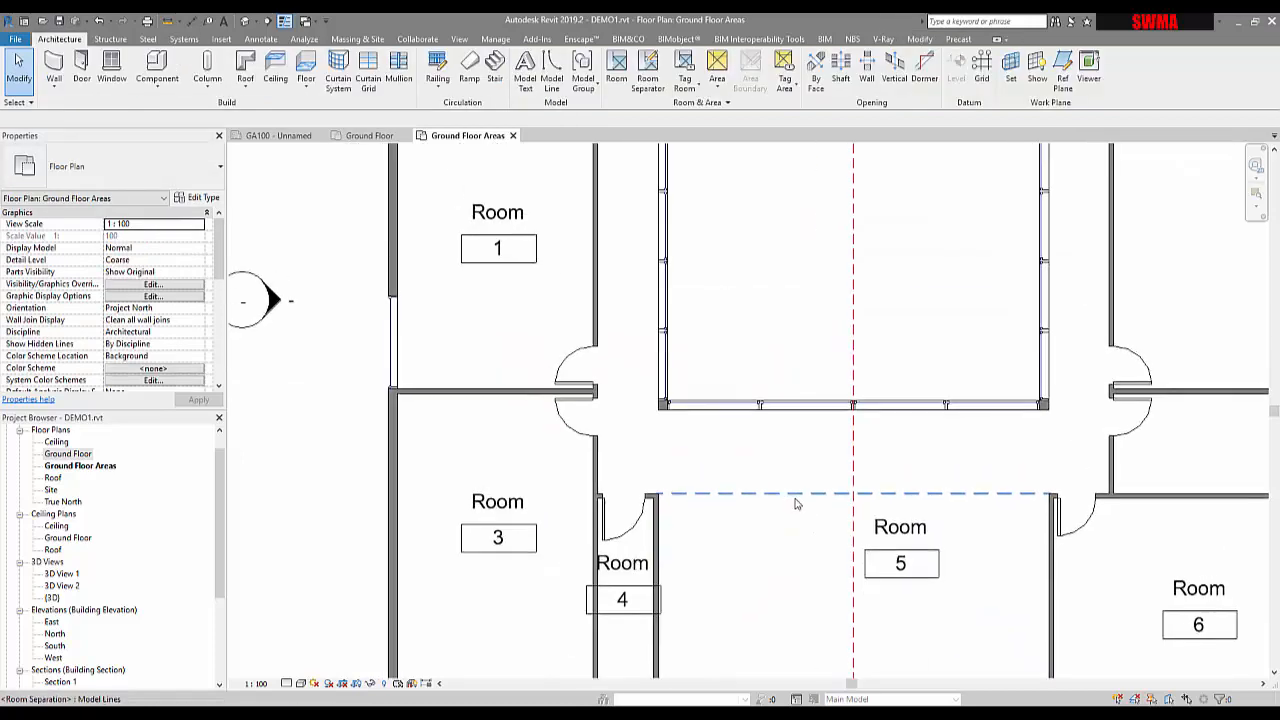
pyautogui.scroll(-1, 796, 501)
pyautogui.moveTo(704, 388); pyautogui.dragTo(714, 476, button='middle')
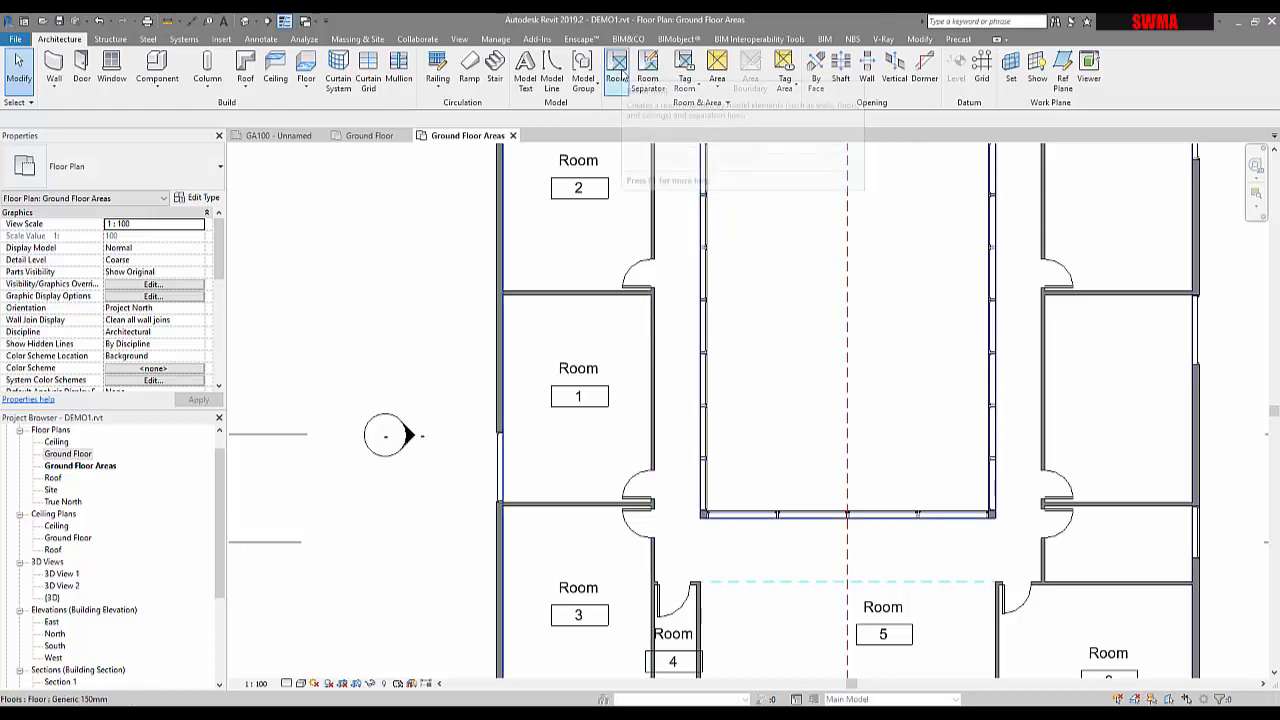
pyautogui.moveTo(700, 297); pyautogui.dragTo(702, 358, button='middle')
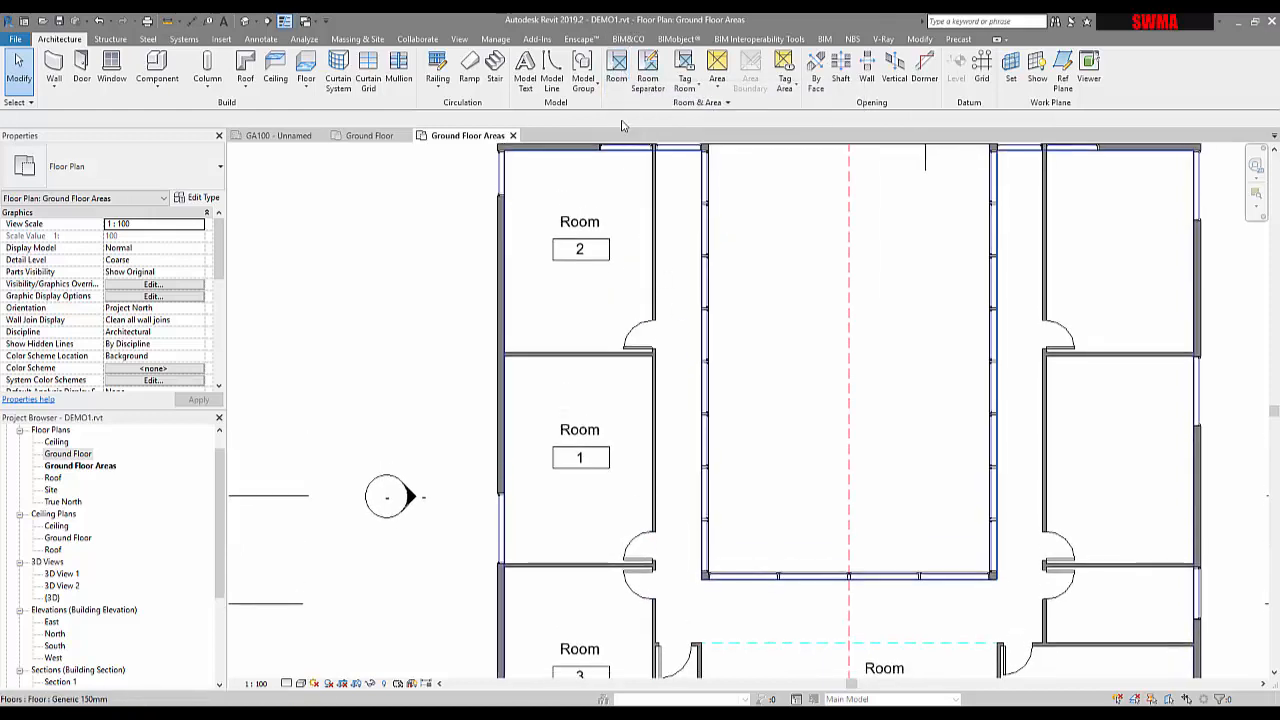
pyautogui.scroll(-3, 605, 371)
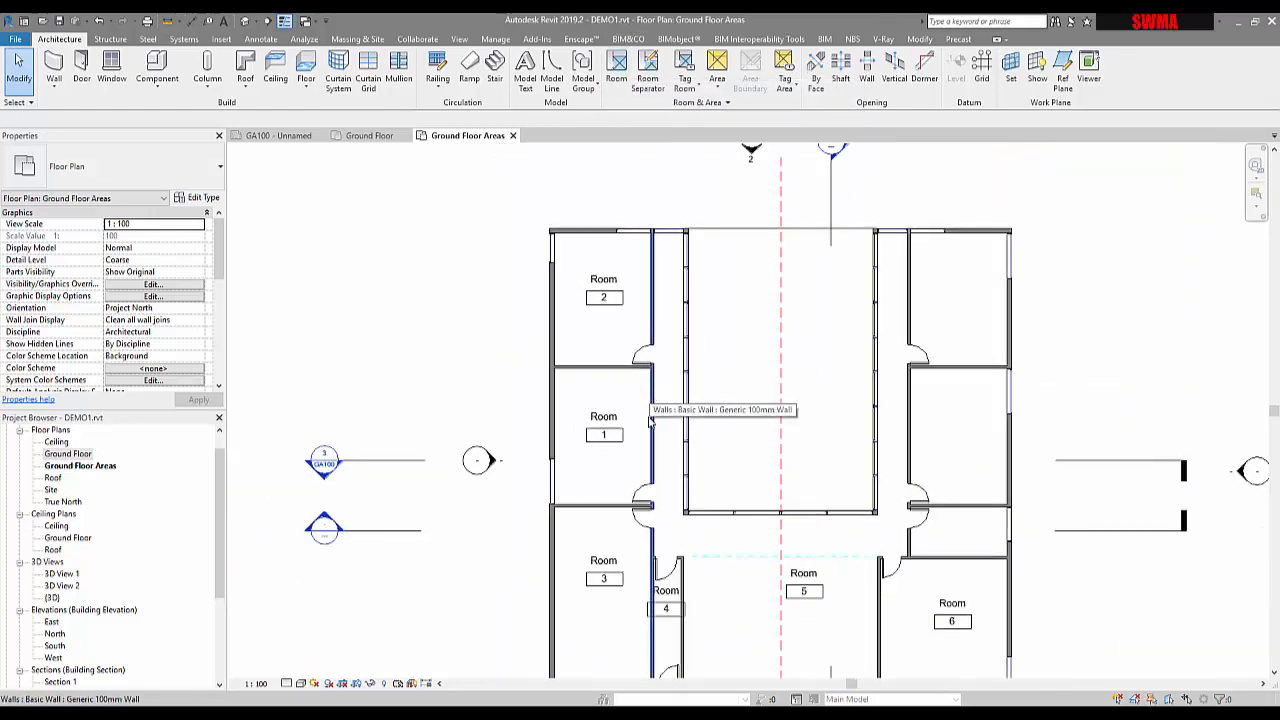
pyautogui.scroll(3, 538, 517)
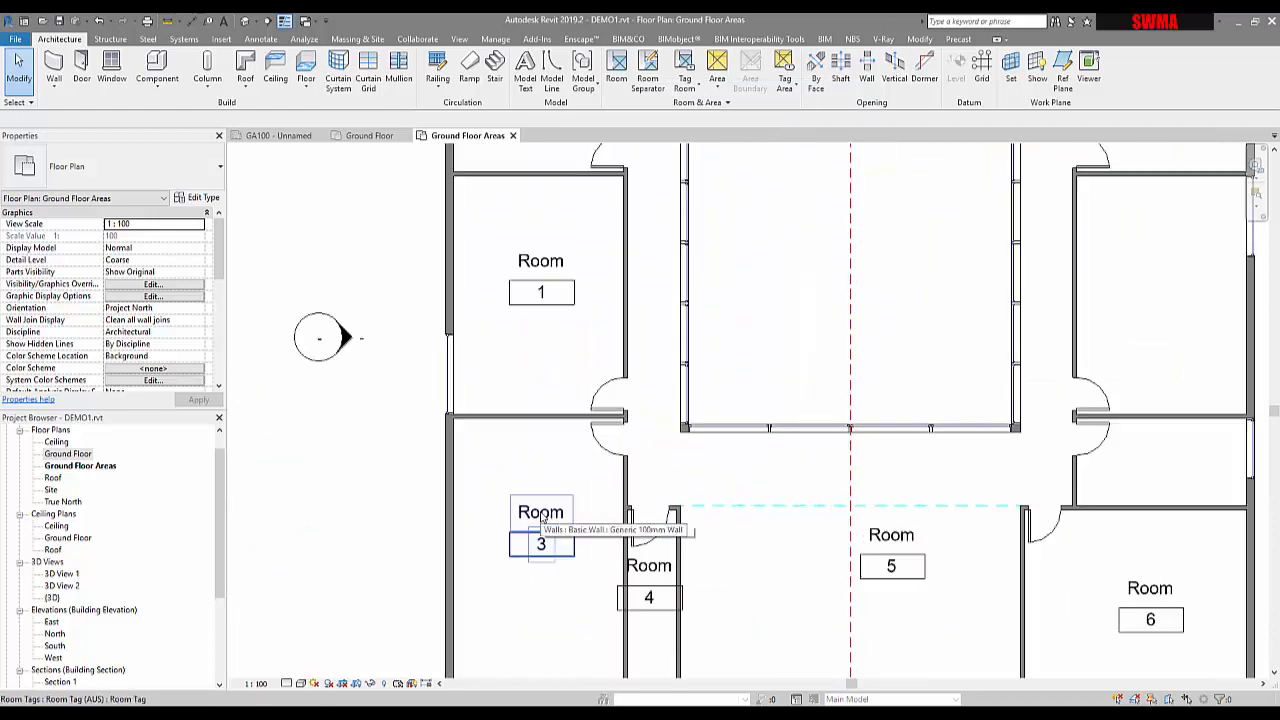
pyautogui.moveTo(545, 540); pyautogui.dragTo(548, 470, button='middle')
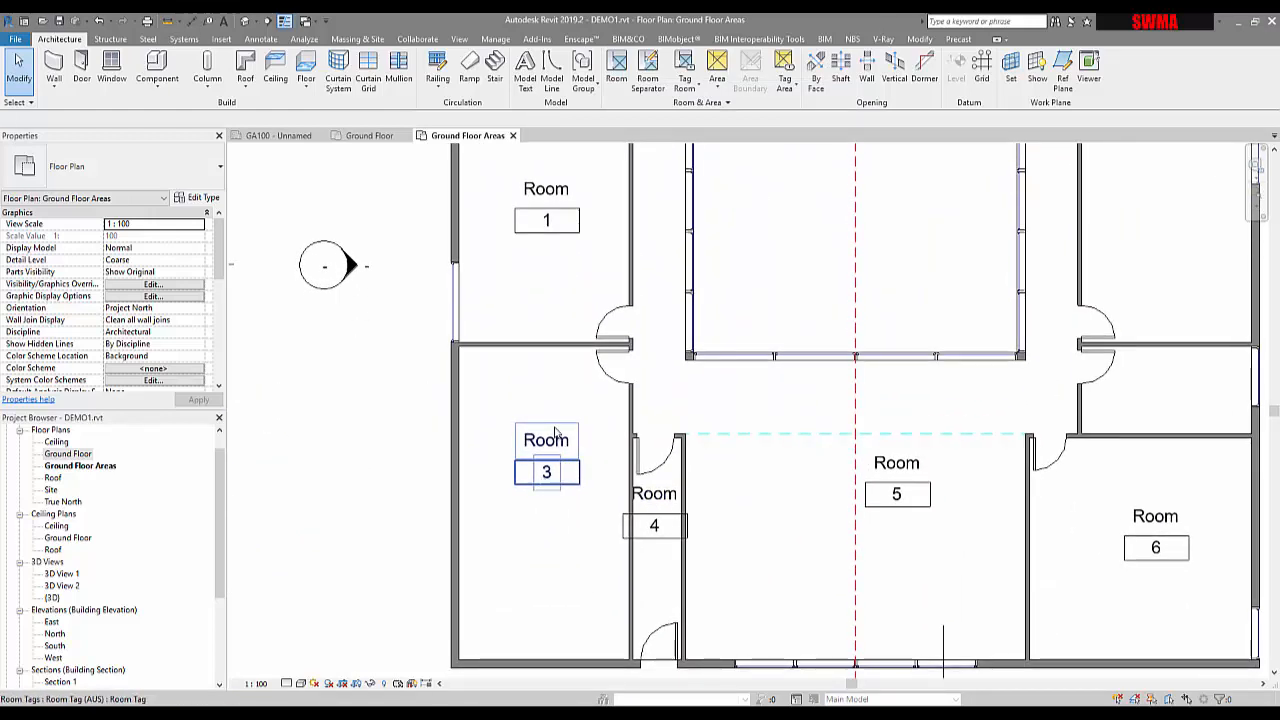
pyautogui.scroll(-3, 555, 500)
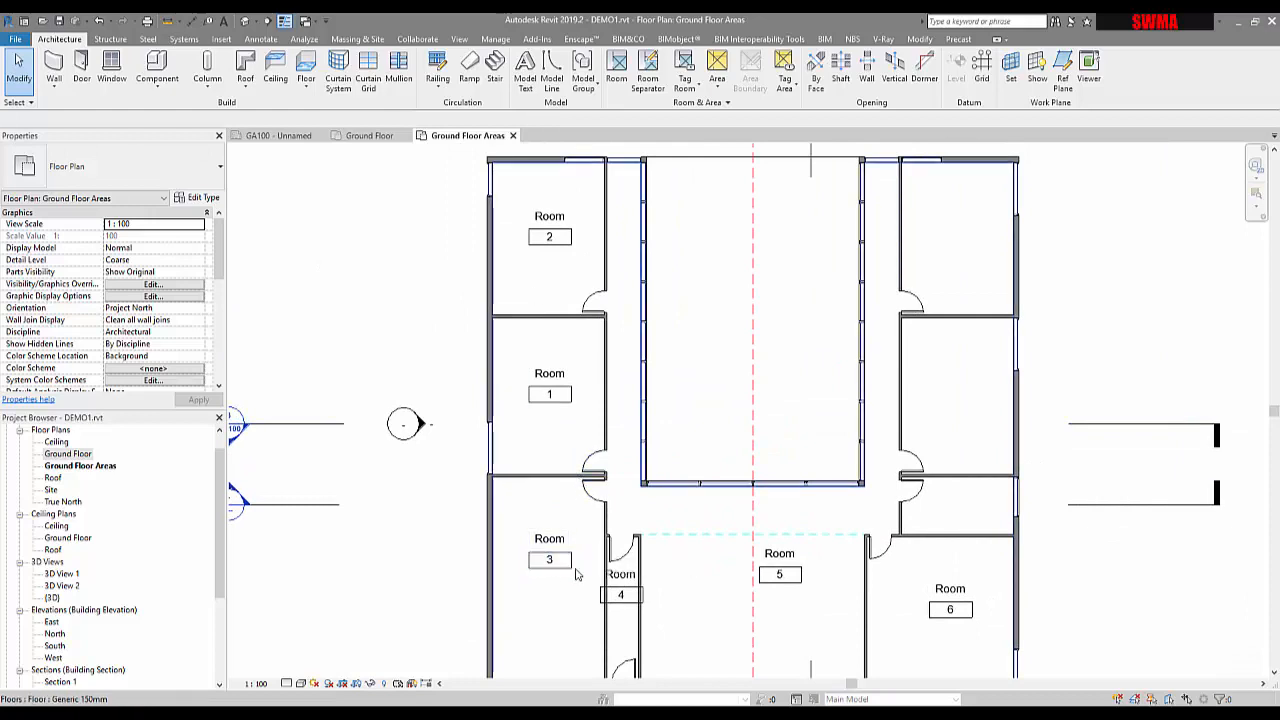
pyautogui.moveTo(566, 475); pyautogui.dragTo(498, 378, button='middle')
pyautogui.scroll(1, 734, 488)
# Shift the Room 5 tag slightly lower inside the room
pyautogui.click(704, 478)
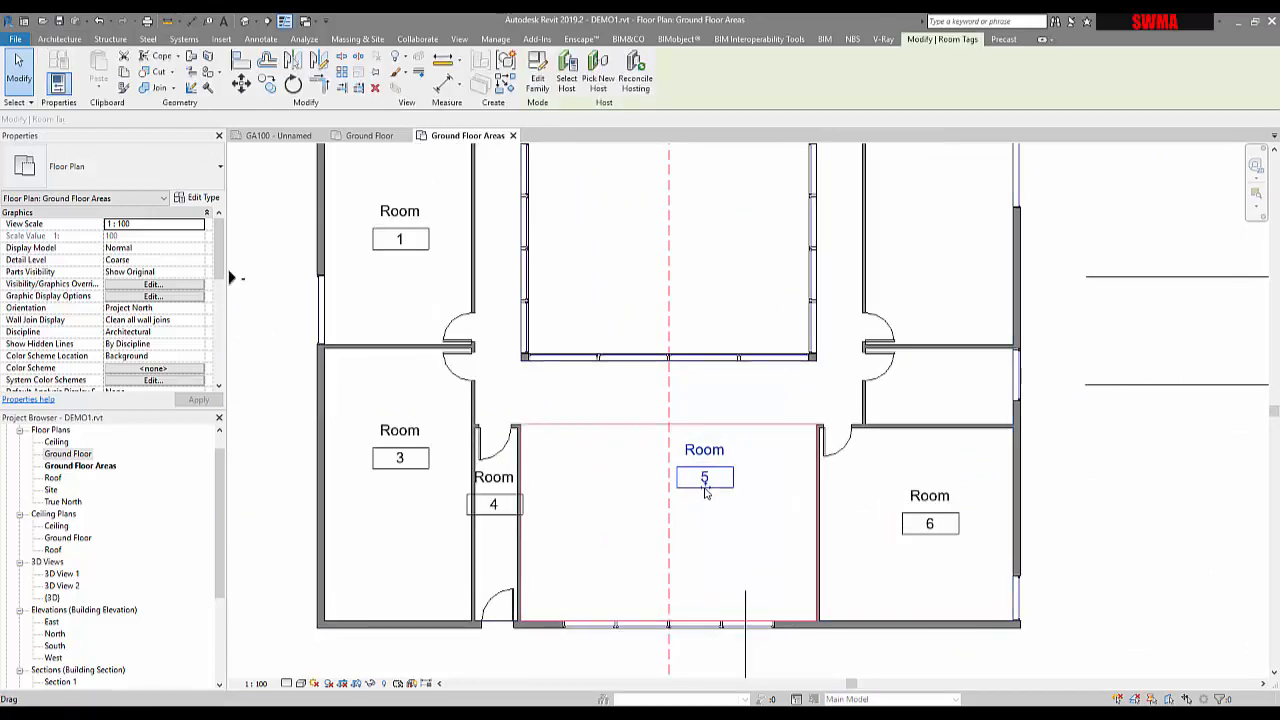
pyautogui.moveTo(677, 540); pyautogui.dragTo(669, 531)
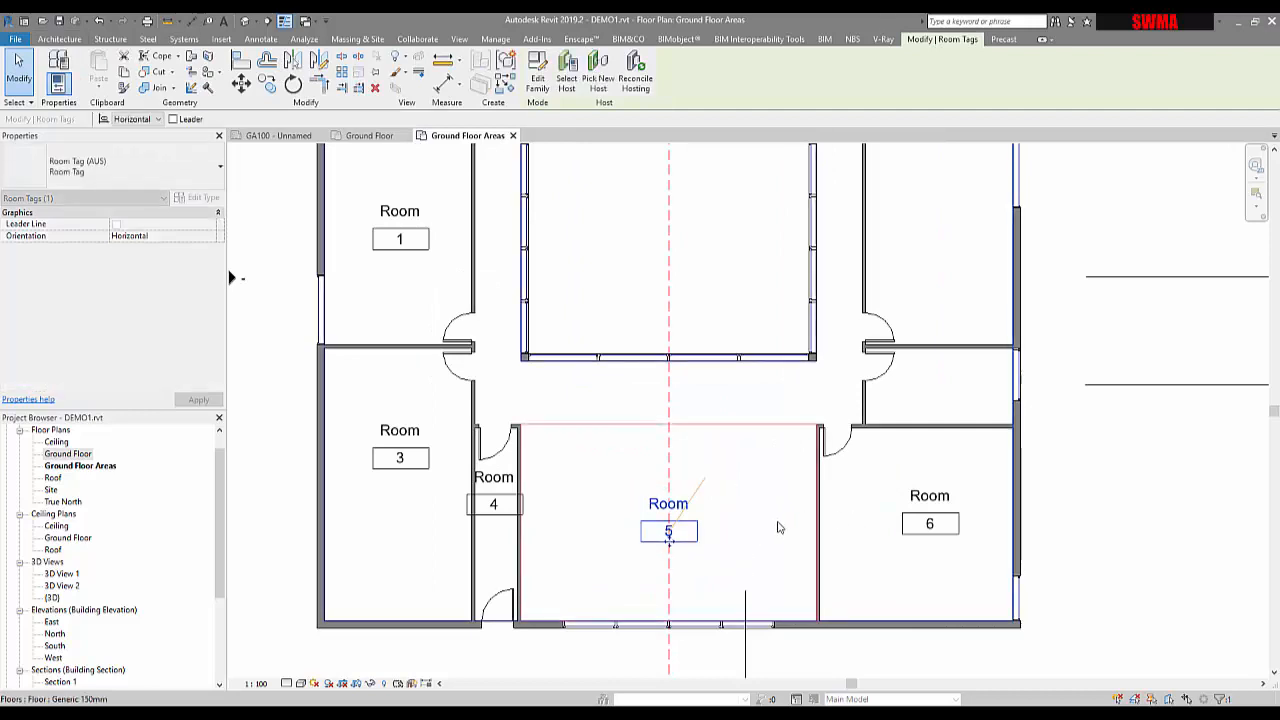
pyautogui.click(676, 505)
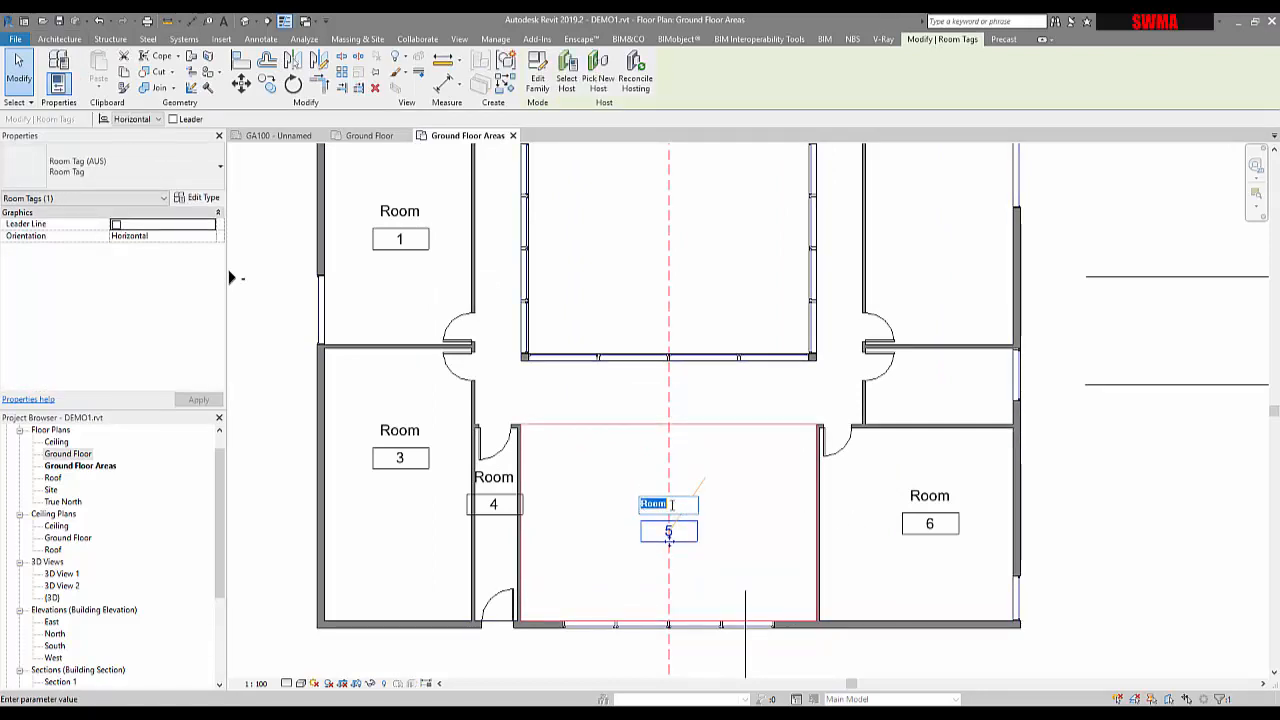
pyautogui.click(603, 450)
pyautogui.click(596, 450)
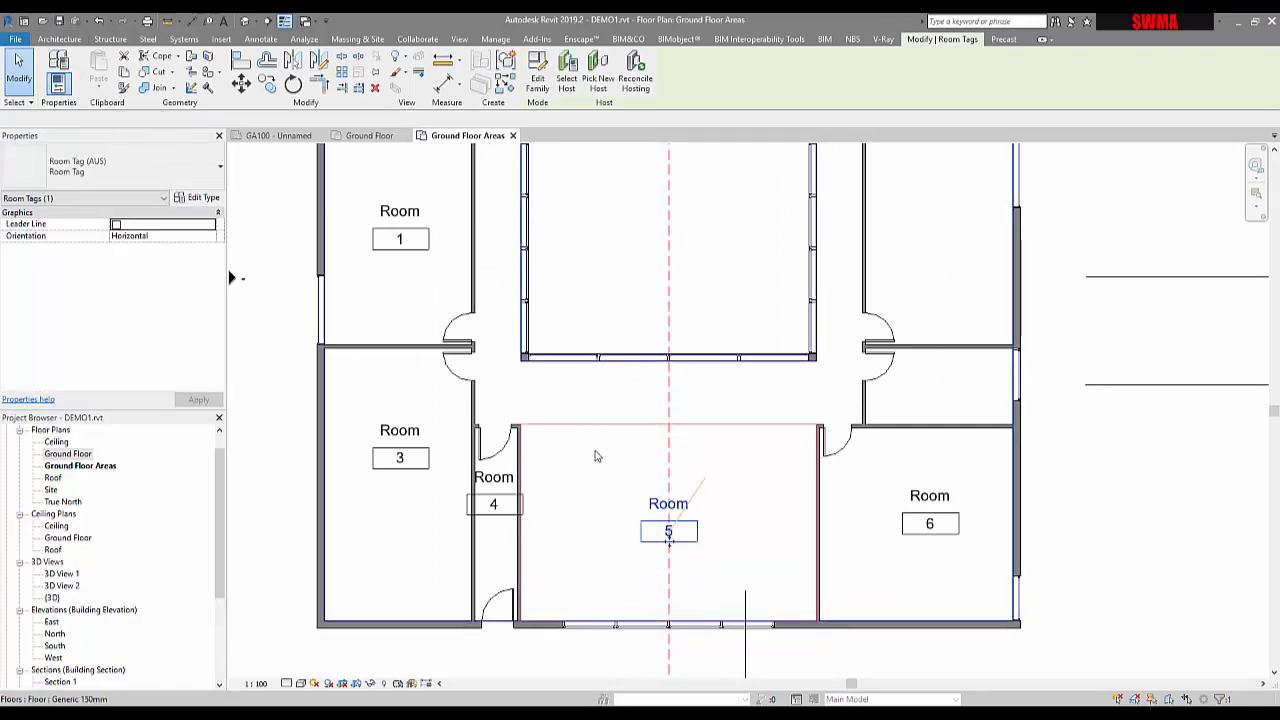
pyautogui.press('Escape')
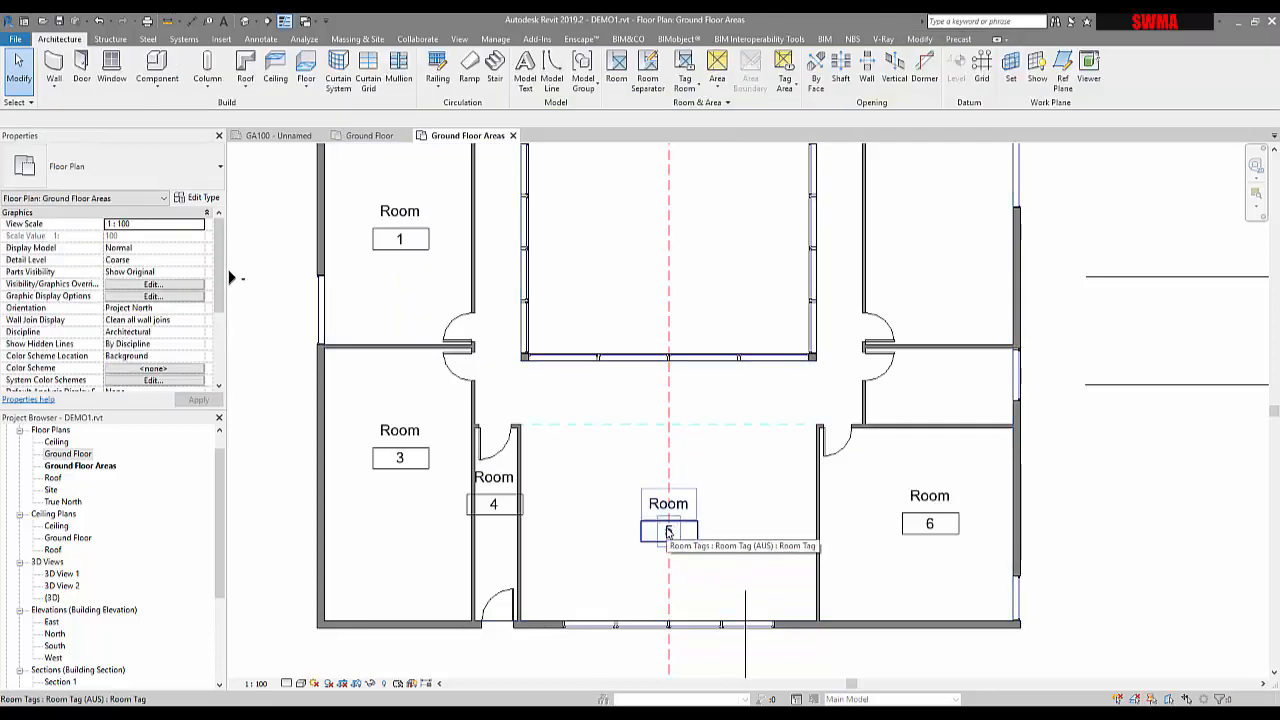
pyautogui.press('Tab')
pyautogui.press('Tab')
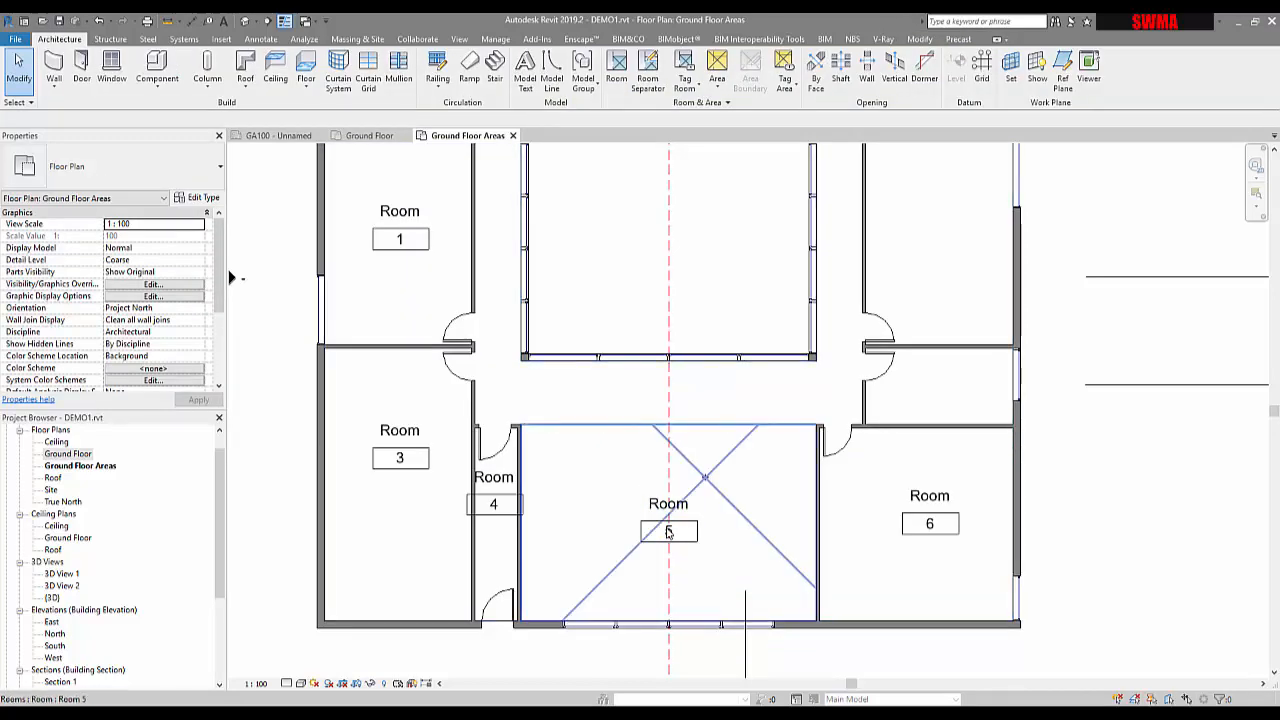
# Rename Room 5 to KITCHEN in the Properties palette and deselect it
pyautogui.click(668, 532)
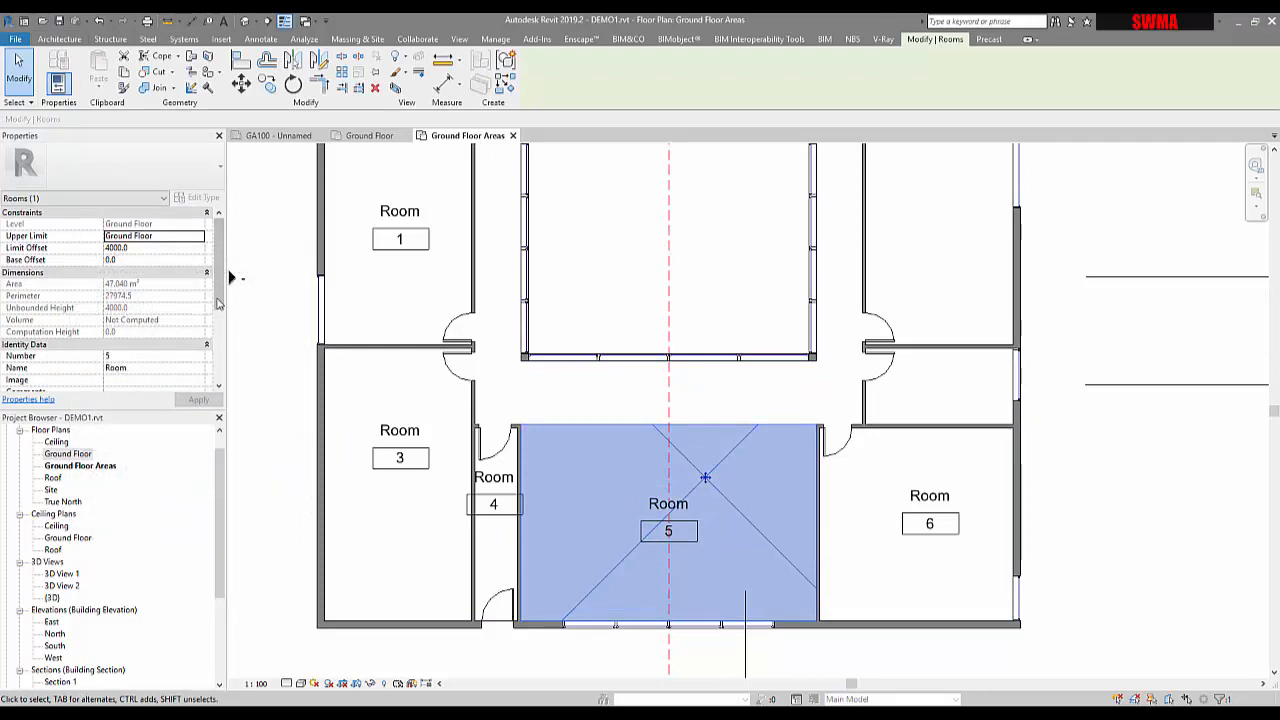
pyautogui.moveTo(218, 302); pyautogui.dragTo(228, 338)
pyautogui.click(141, 370)
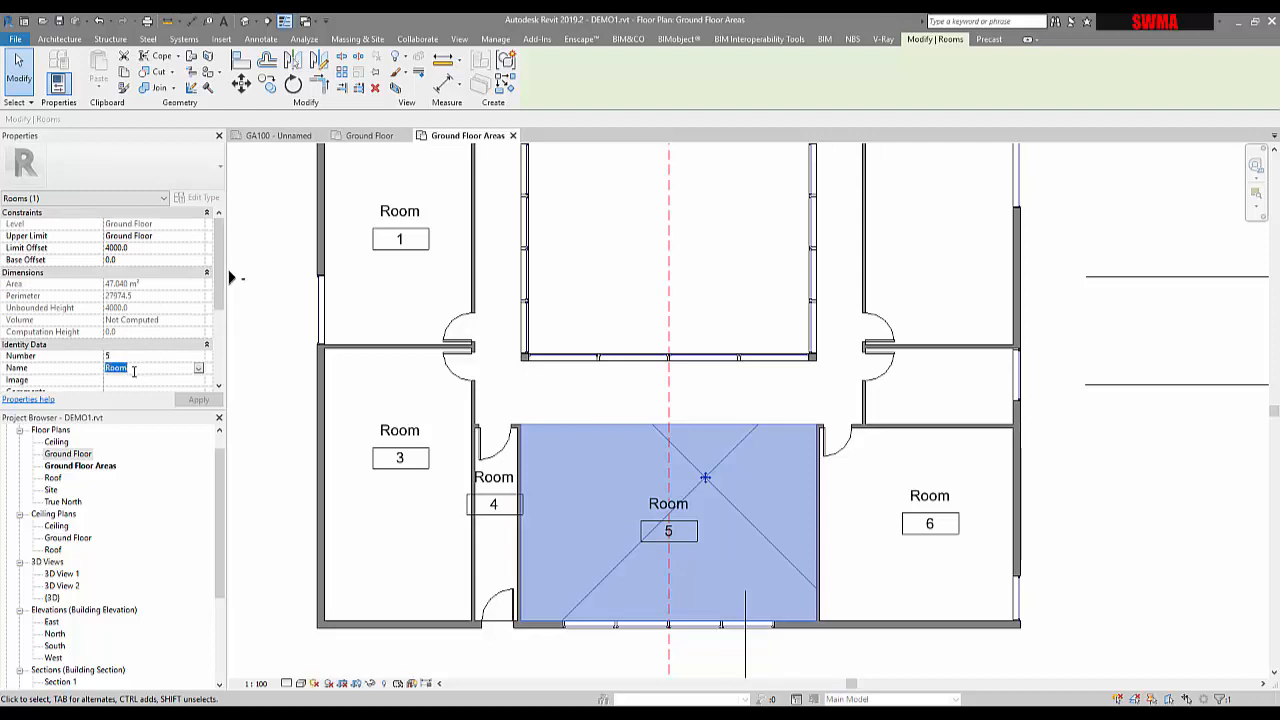
pyautogui.write('Ki')
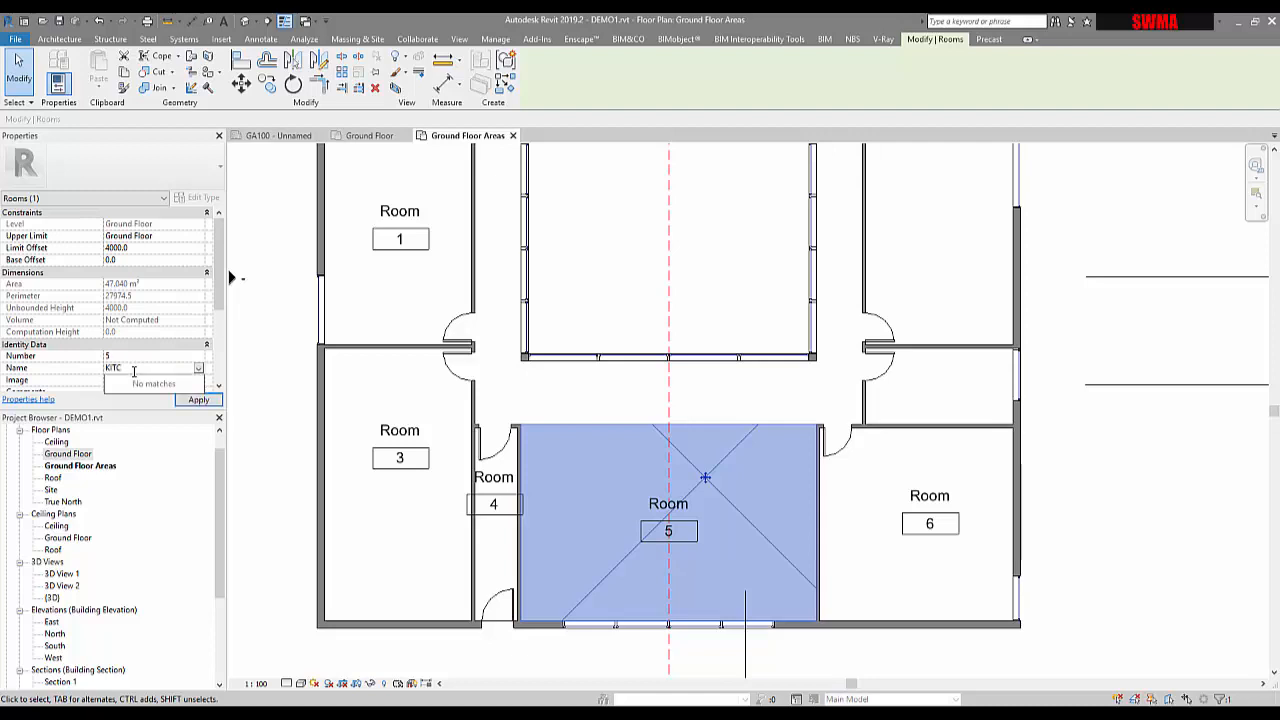
pyautogui.write('TCHEN')
pyautogui.press('Return')
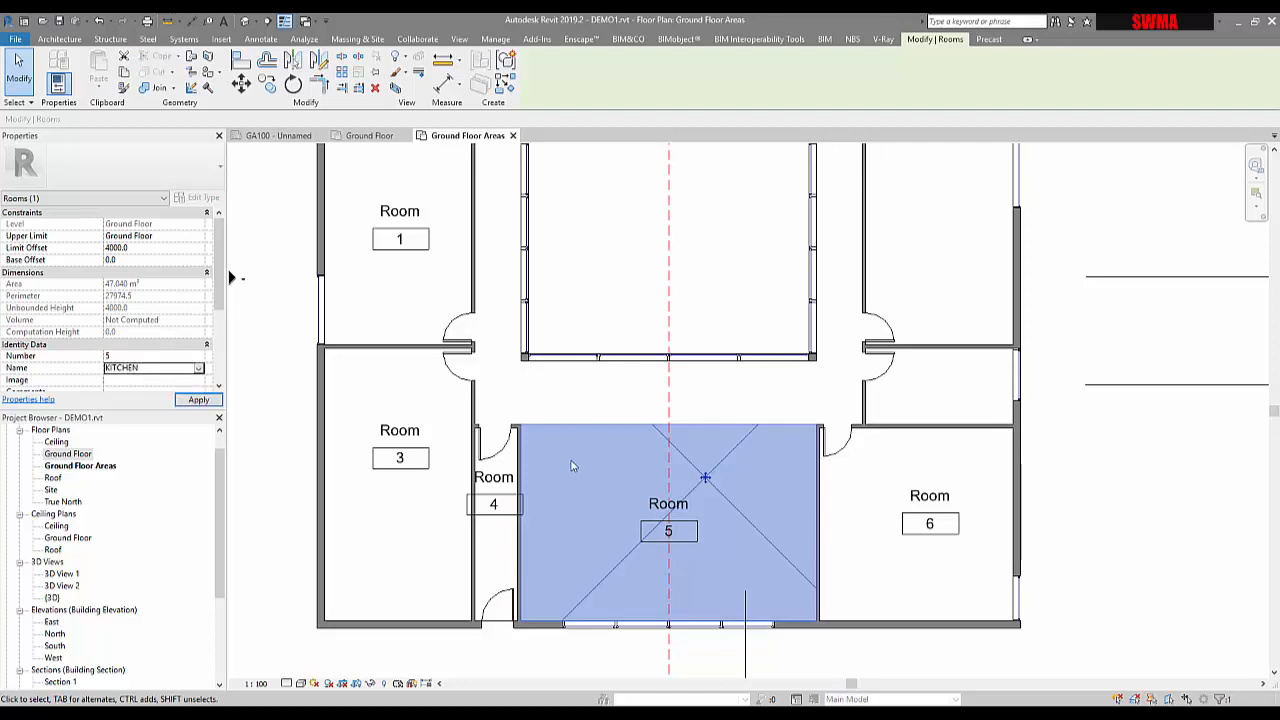
pyautogui.click(351, 469)
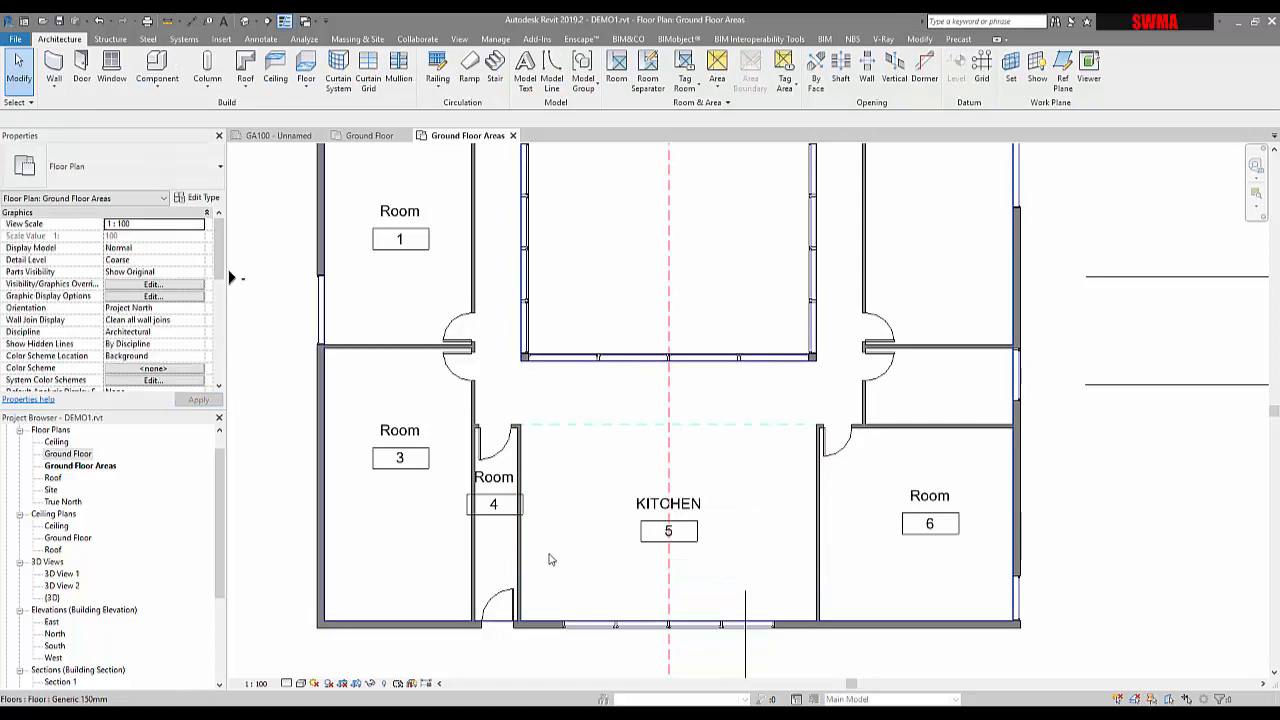
# Select room 3 itself, not its tag, and change its Name property to GARAGE
pyautogui.click(412, 456)
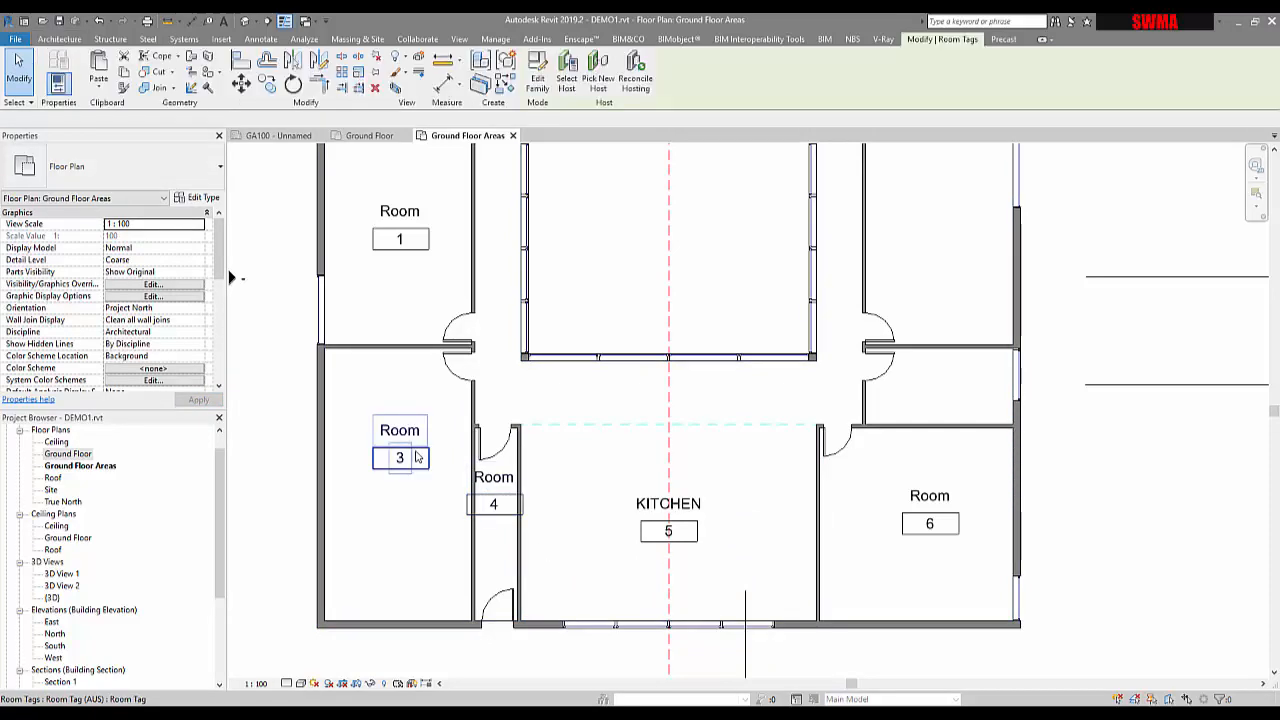
pyautogui.click(255, 325)
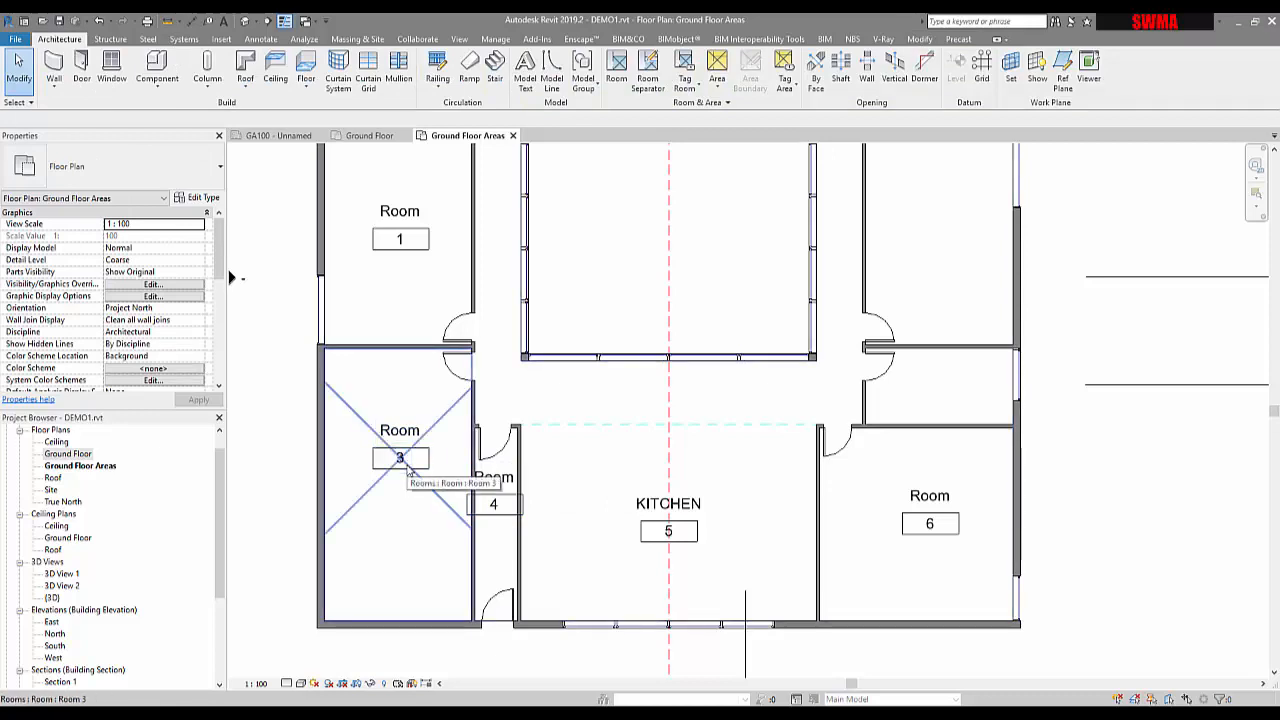
pyautogui.click(409, 470)
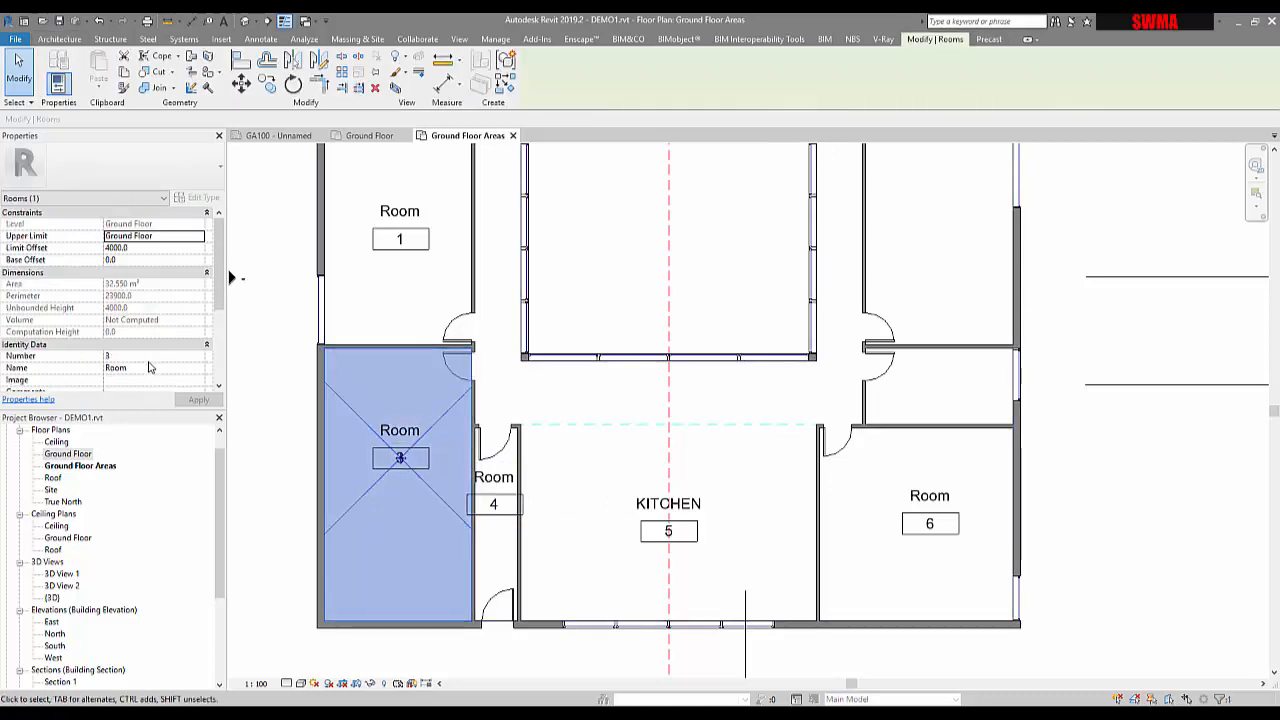
pyautogui.click(149, 369)
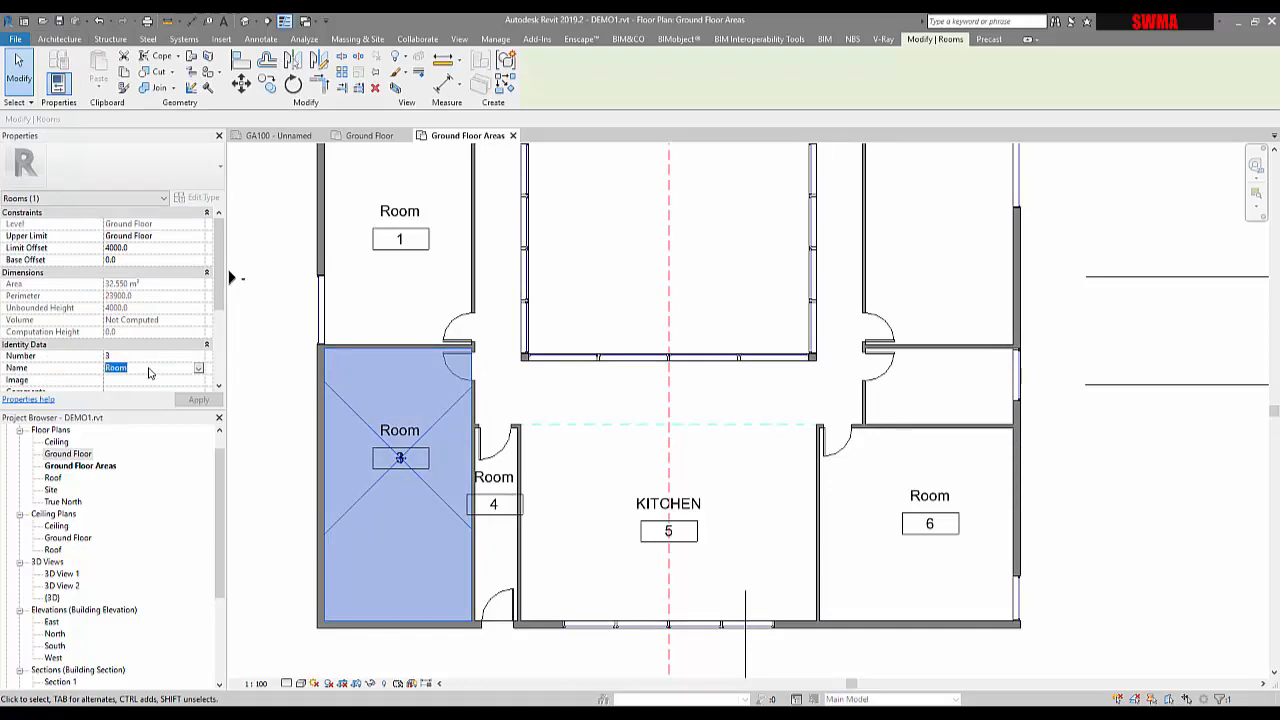
pyautogui.write('GARAGE')
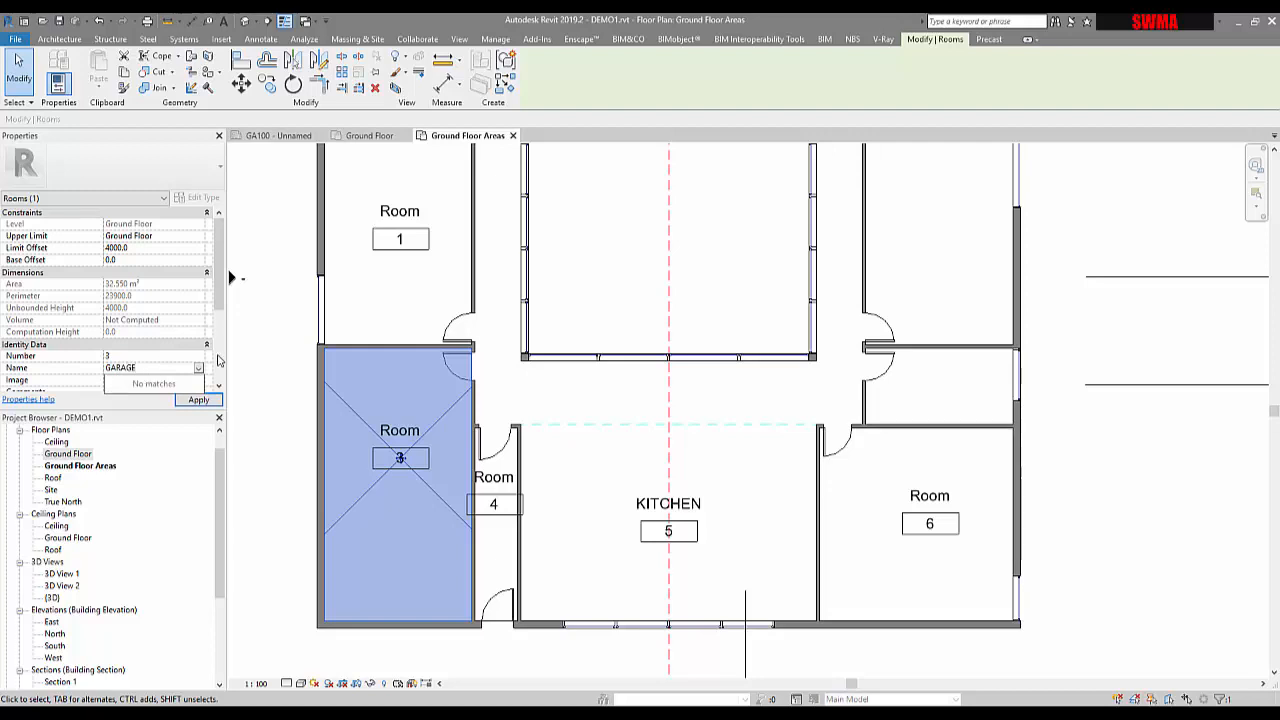
pyautogui.press('Return')
pyautogui.press('Escape')
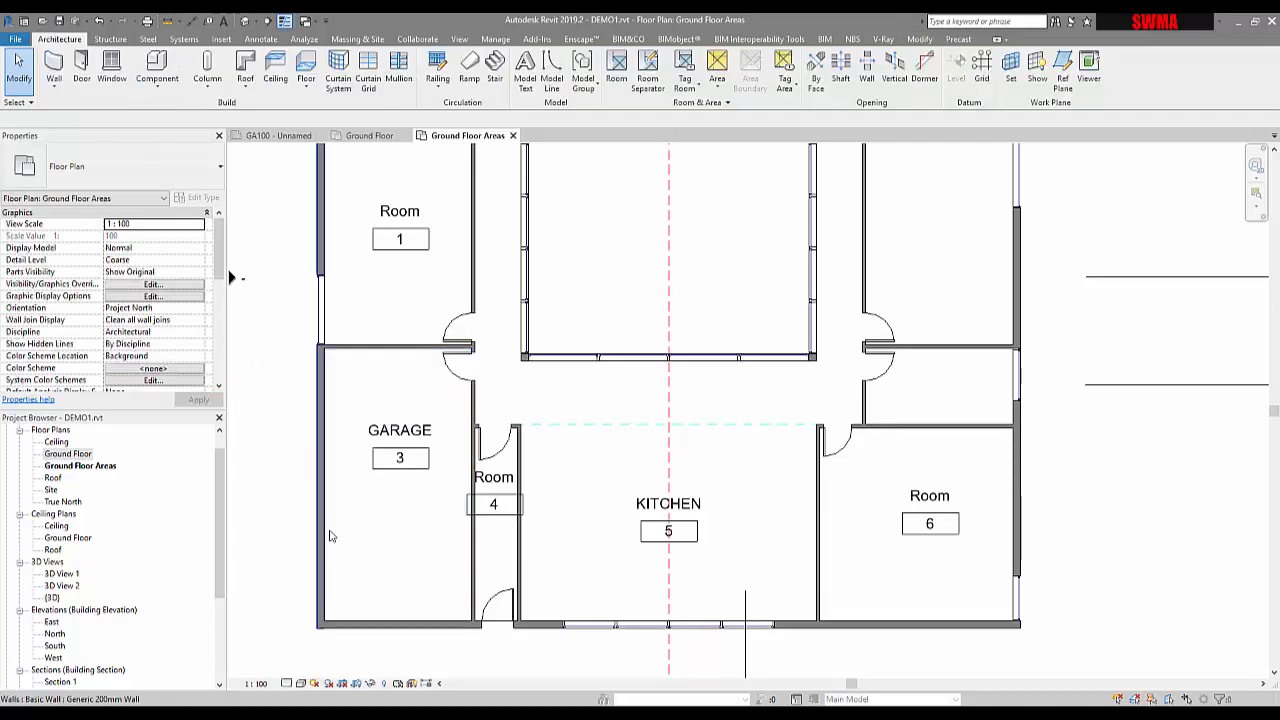
pyautogui.moveTo(338, 543); pyautogui.dragTo(372, 545, button='middle')
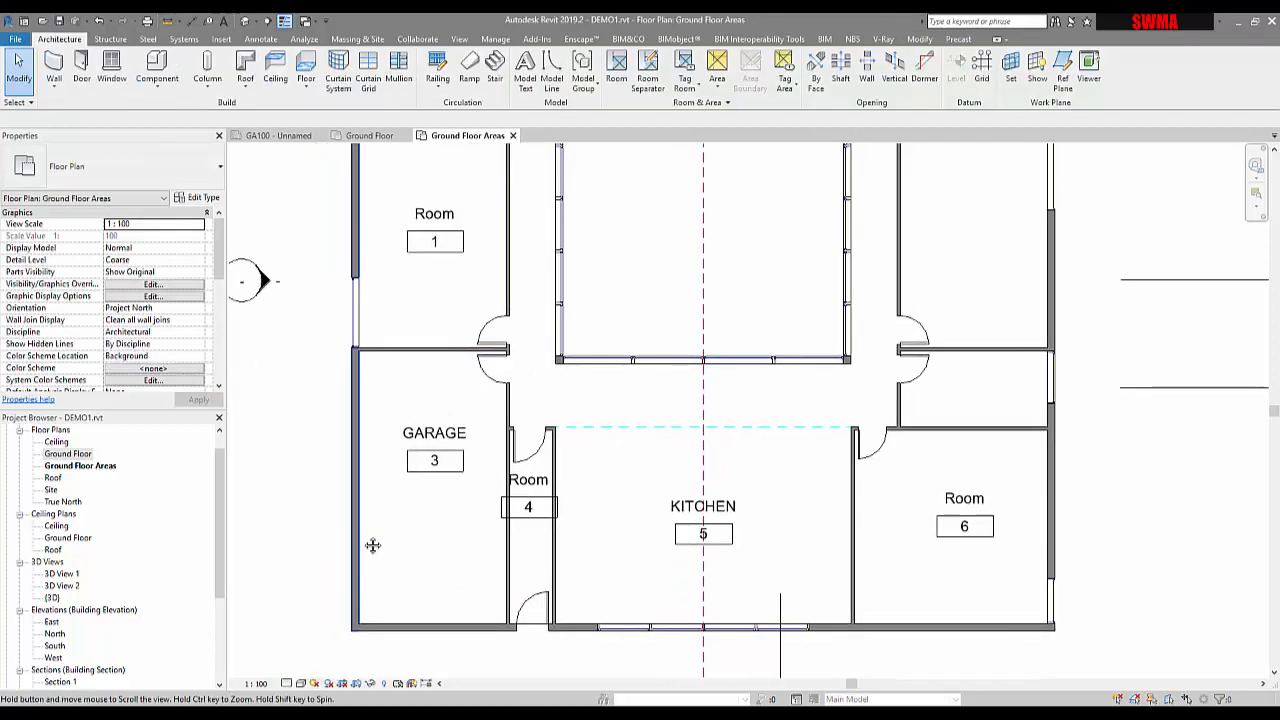
# Give room 4's tag a leader line and drag it below the room, outside the wall
pyautogui.click(422, 478)
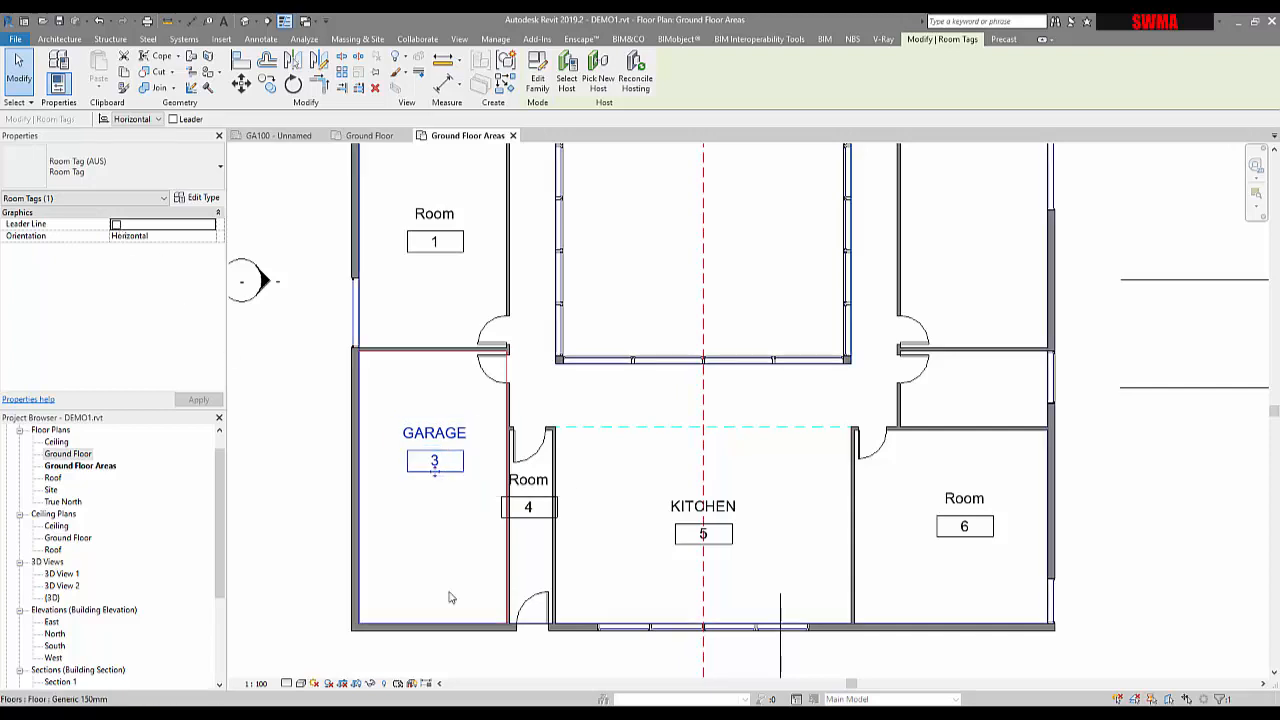
pyautogui.click(529, 510)
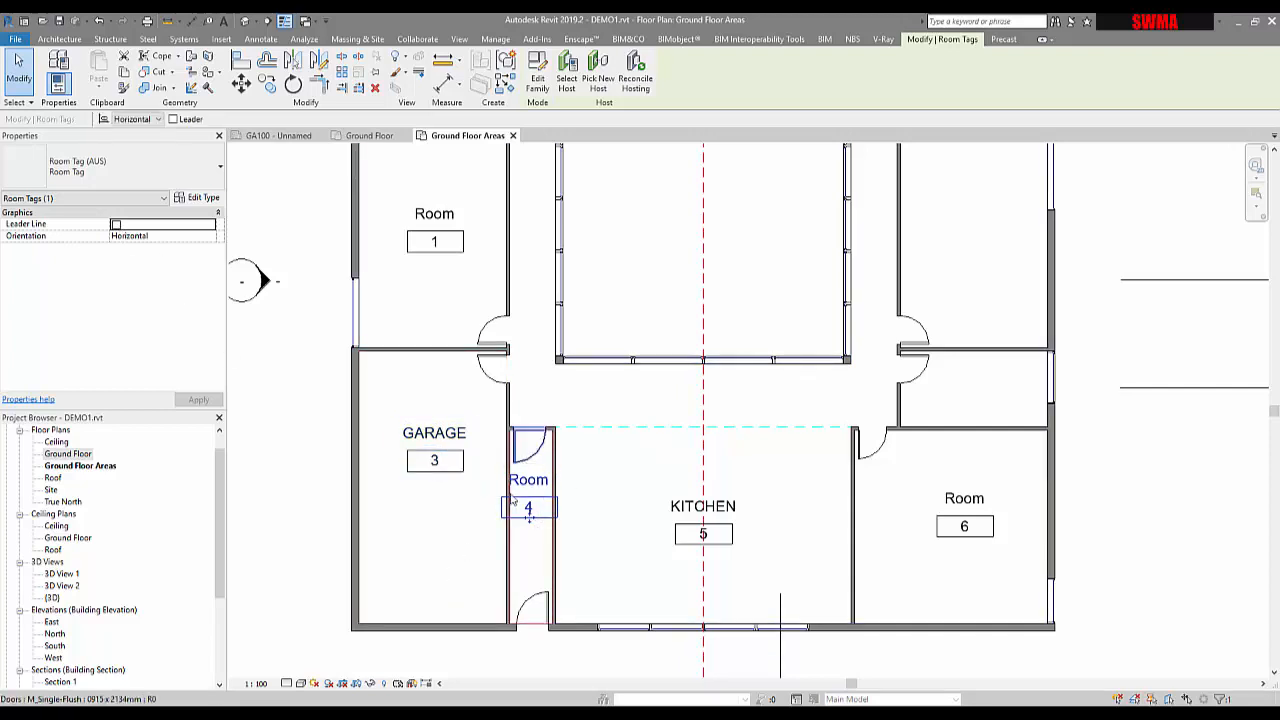
pyautogui.click(116, 225)
pyautogui.moveTo(629, 580); pyautogui.dragTo(620, 441, button='middle')
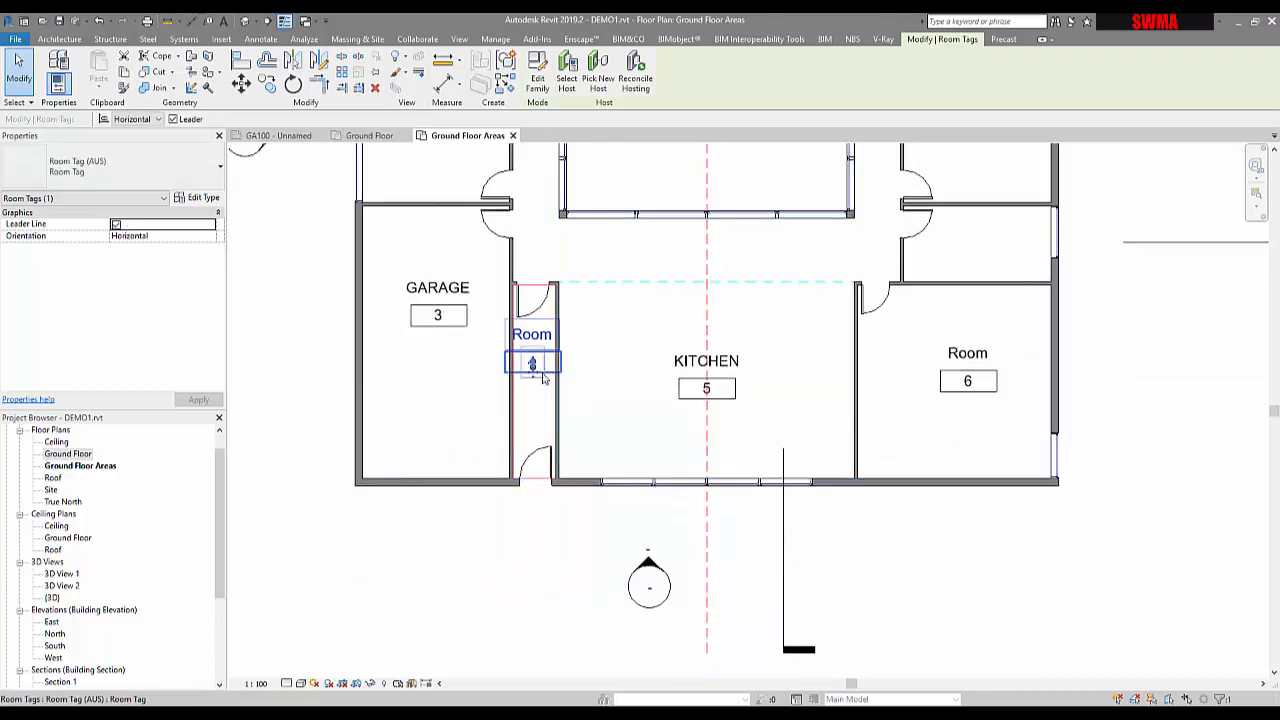
pyautogui.moveTo(534, 372); pyautogui.dragTo(519, 577)
pyautogui.moveTo(532, 368); pyautogui.dragTo(532, 411)
# Try a vertical orientation for room 4's tag, then set it back to horizontal
pyautogui.click(562, 502)
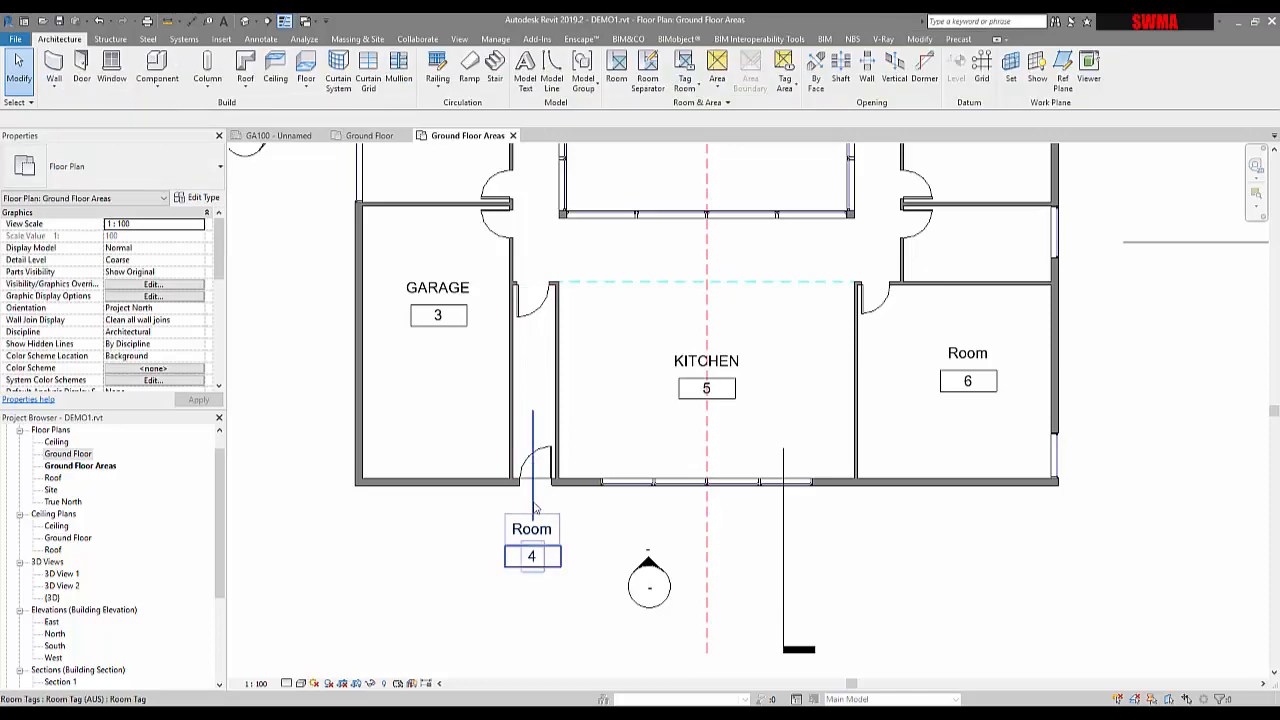
pyautogui.click(533, 507)
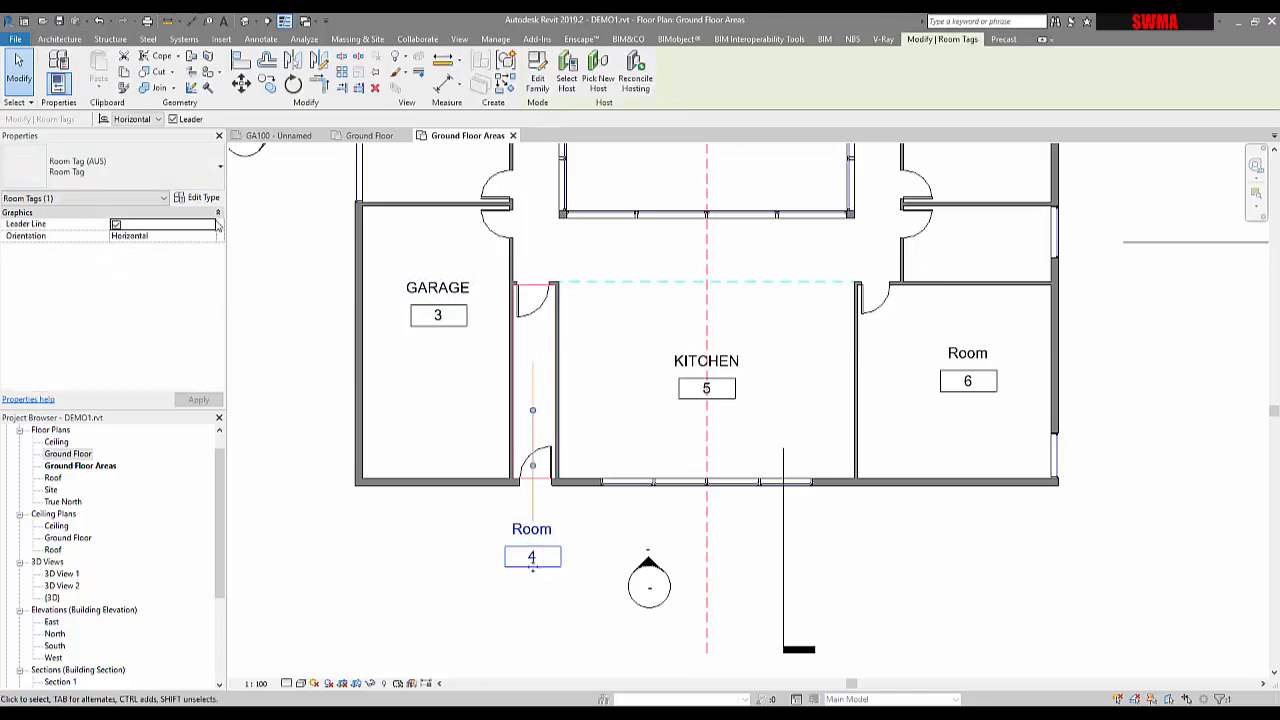
pyautogui.click(210, 238)
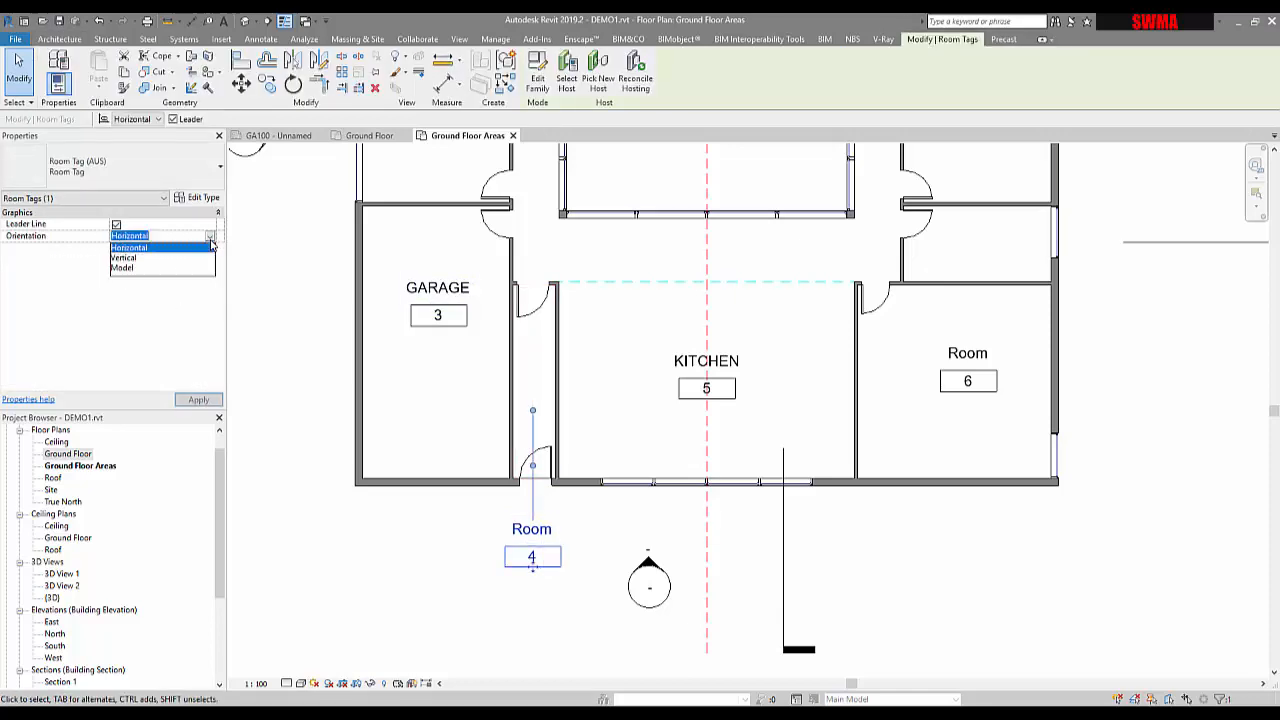
pyautogui.click(122, 258)
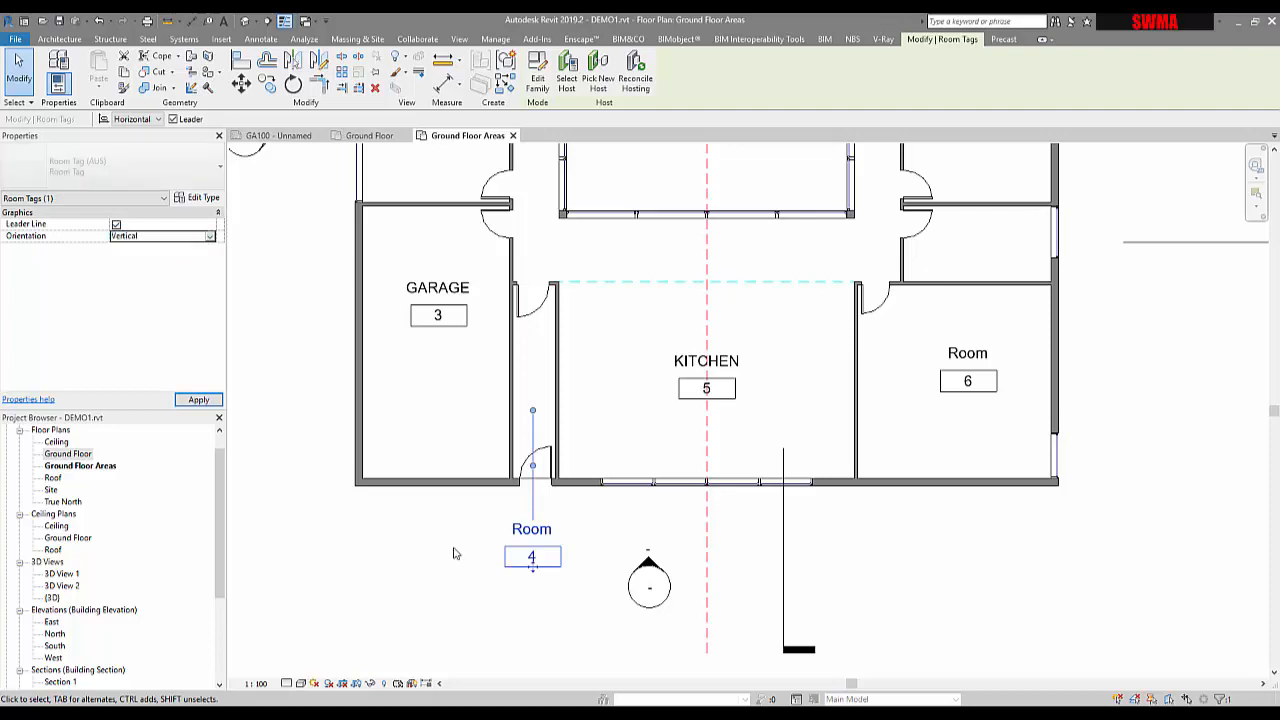
pyautogui.click(210, 237)
pyautogui.click(129, 247)
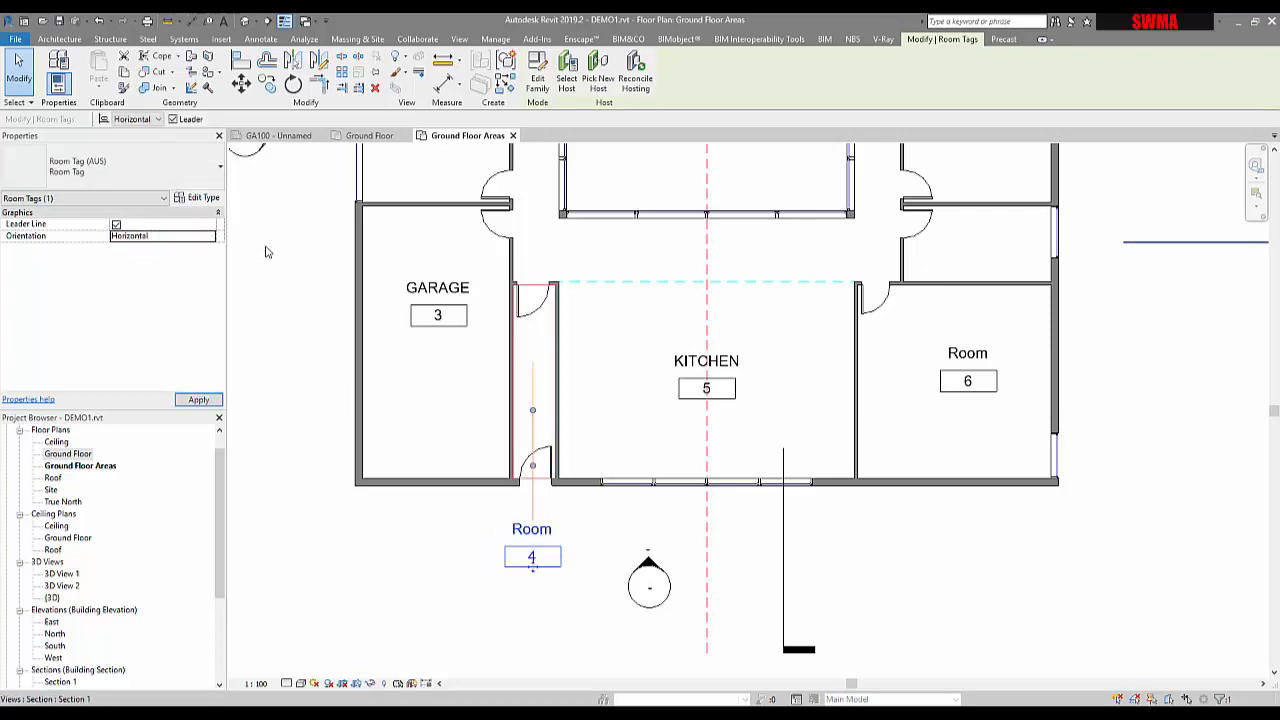
# In the room tag type, hide Room Number, show Area, and use Open Dot 1.5mm leader arrowheads
pyautogui.click(203, 198)
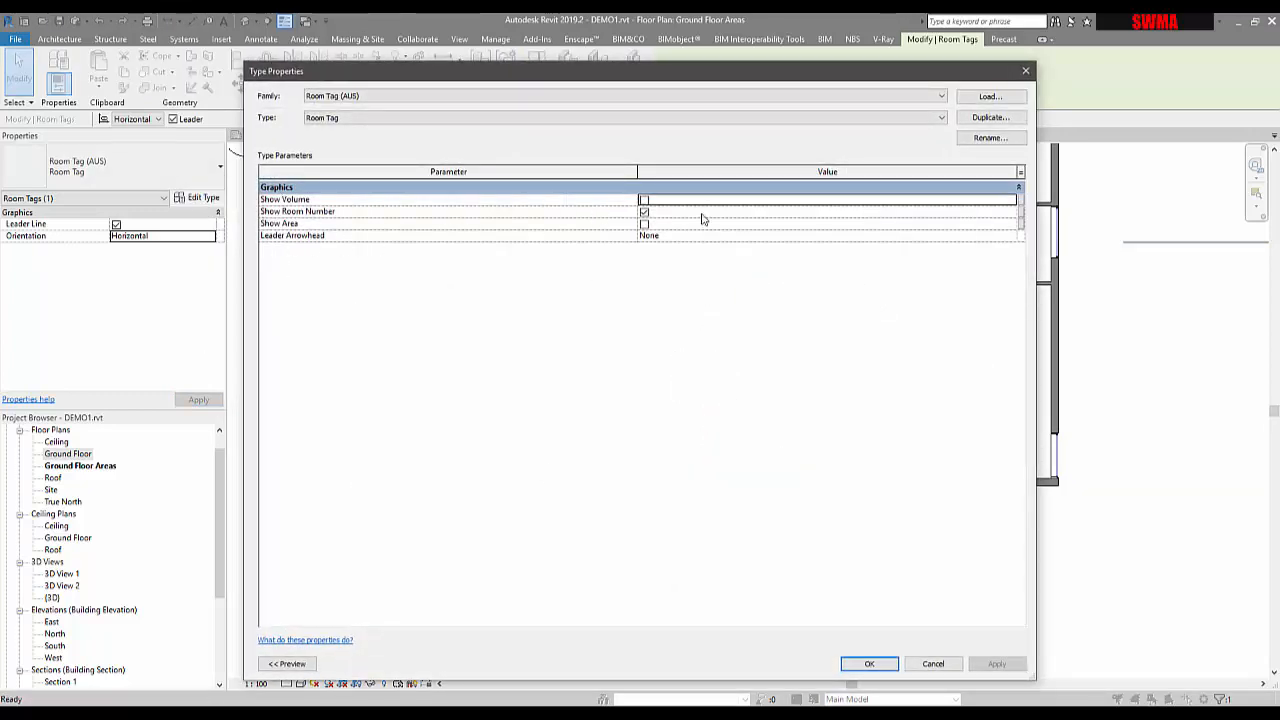
pyautogui.click(645, 212)
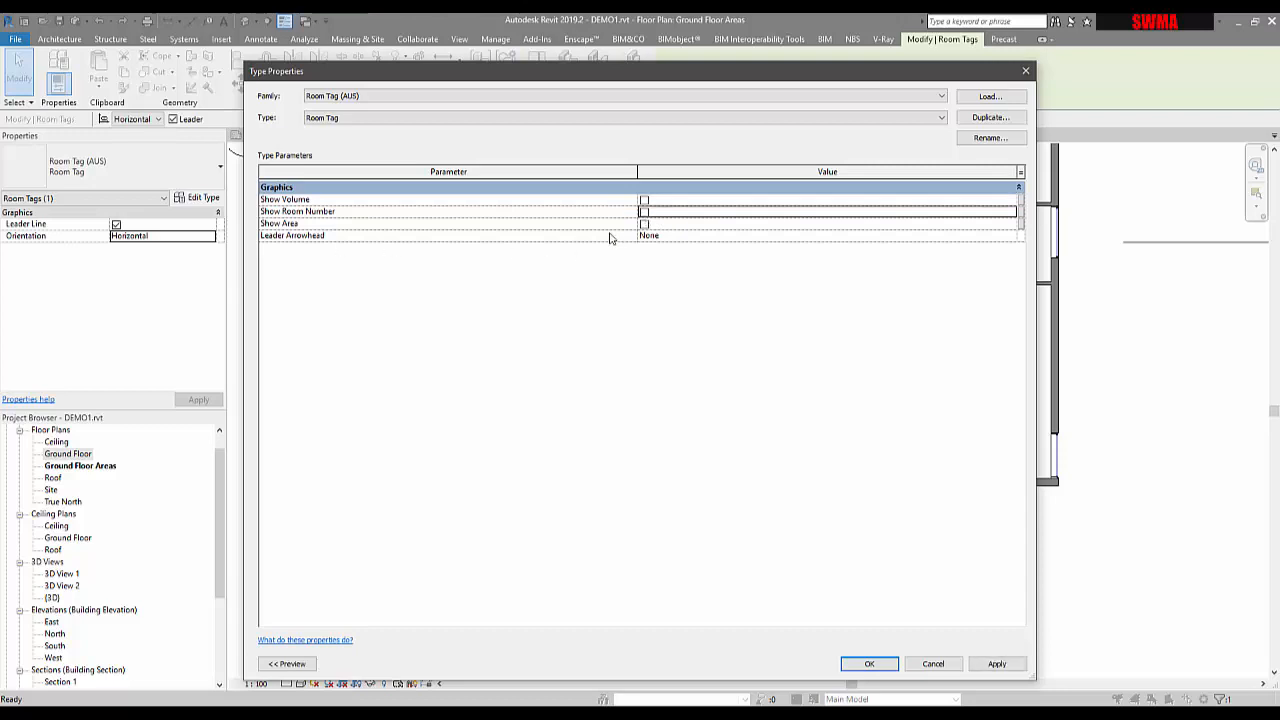
pyautogui.click(643, 225)
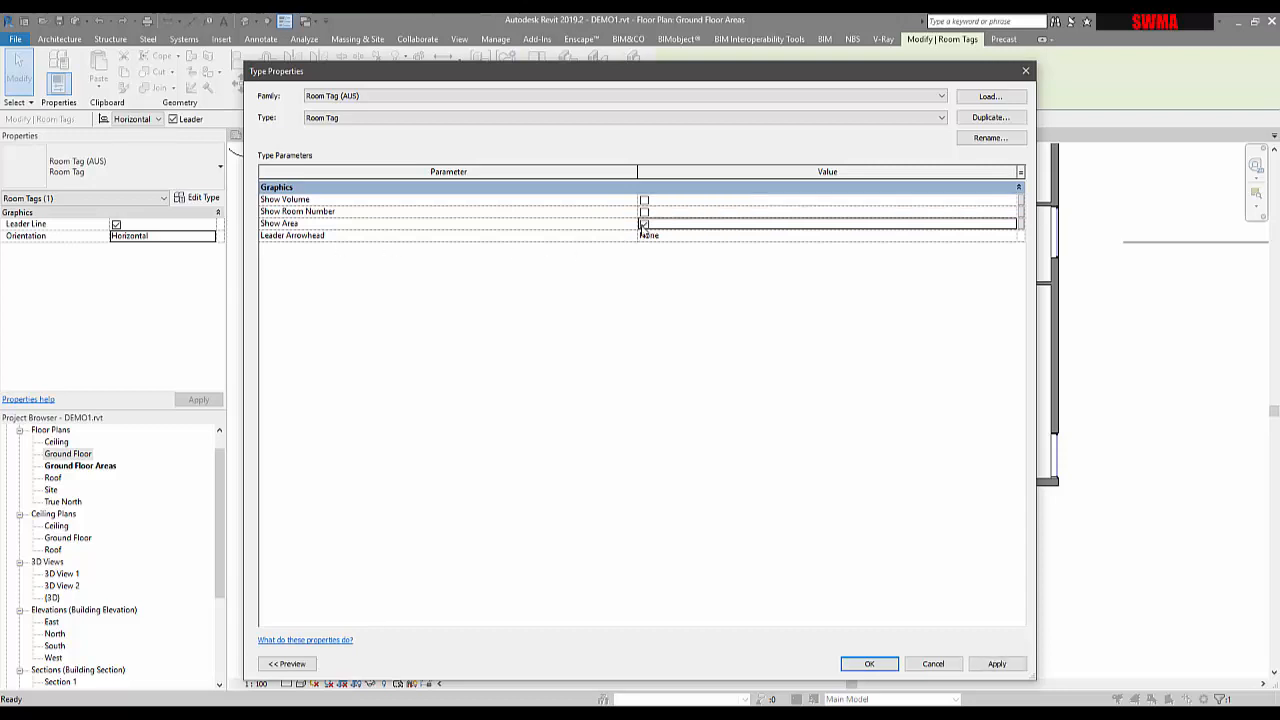
pyautogui.click(1011, 236)
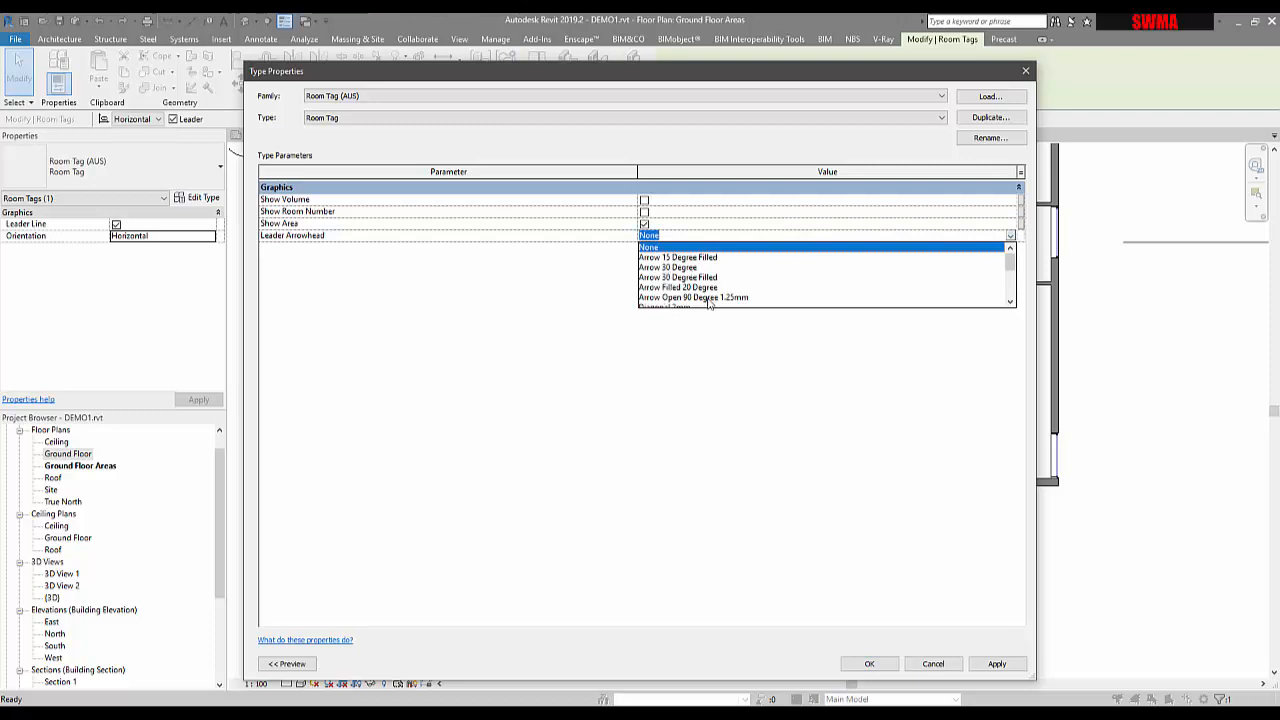
pyautogui.scroll(-3, 708, 302)
pyautogui.scroll(-1, 708, 302)
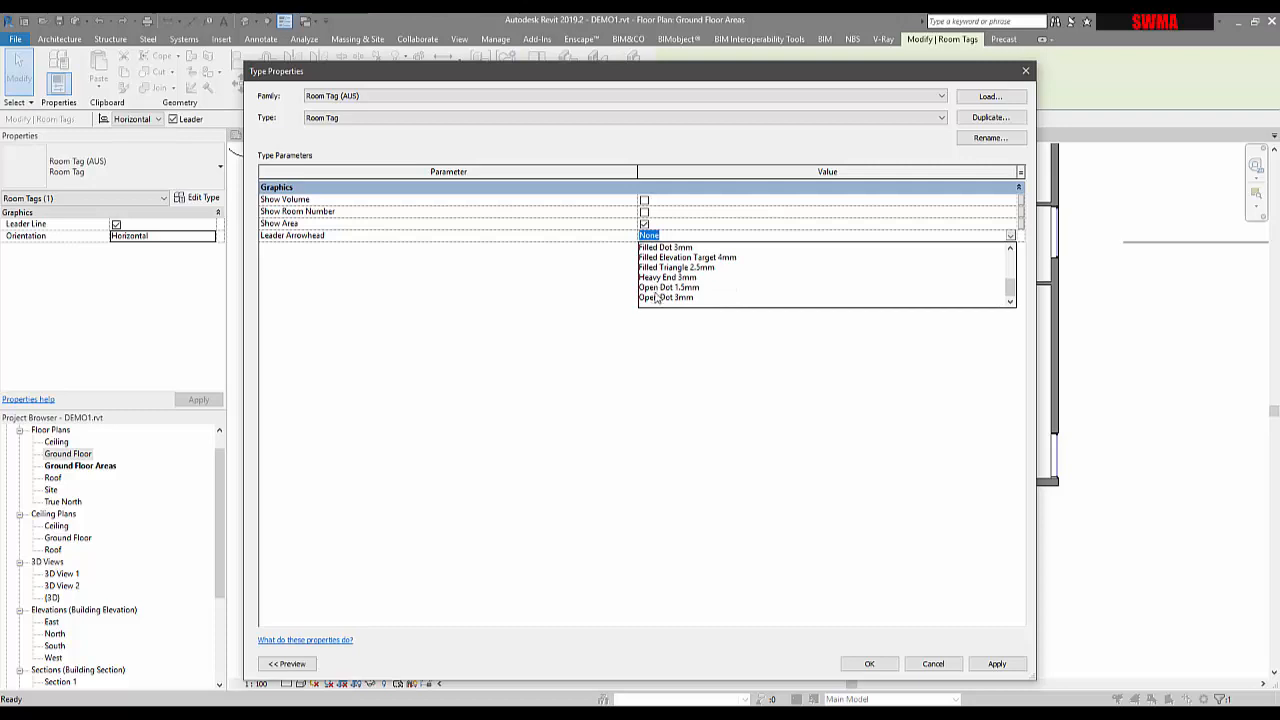
pyautogui.scroll(2, 658, 296)
pyautogui.scroll(-2, 658, 296)
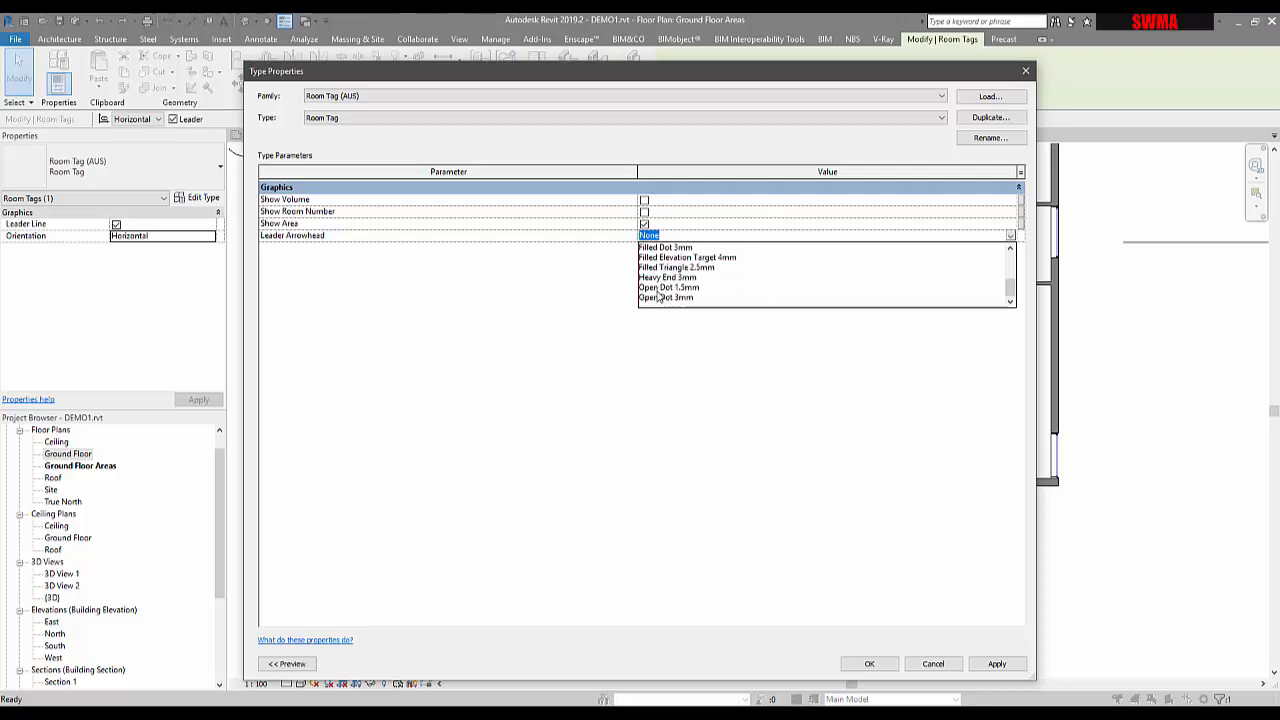
pyautogui.click(656, 287)
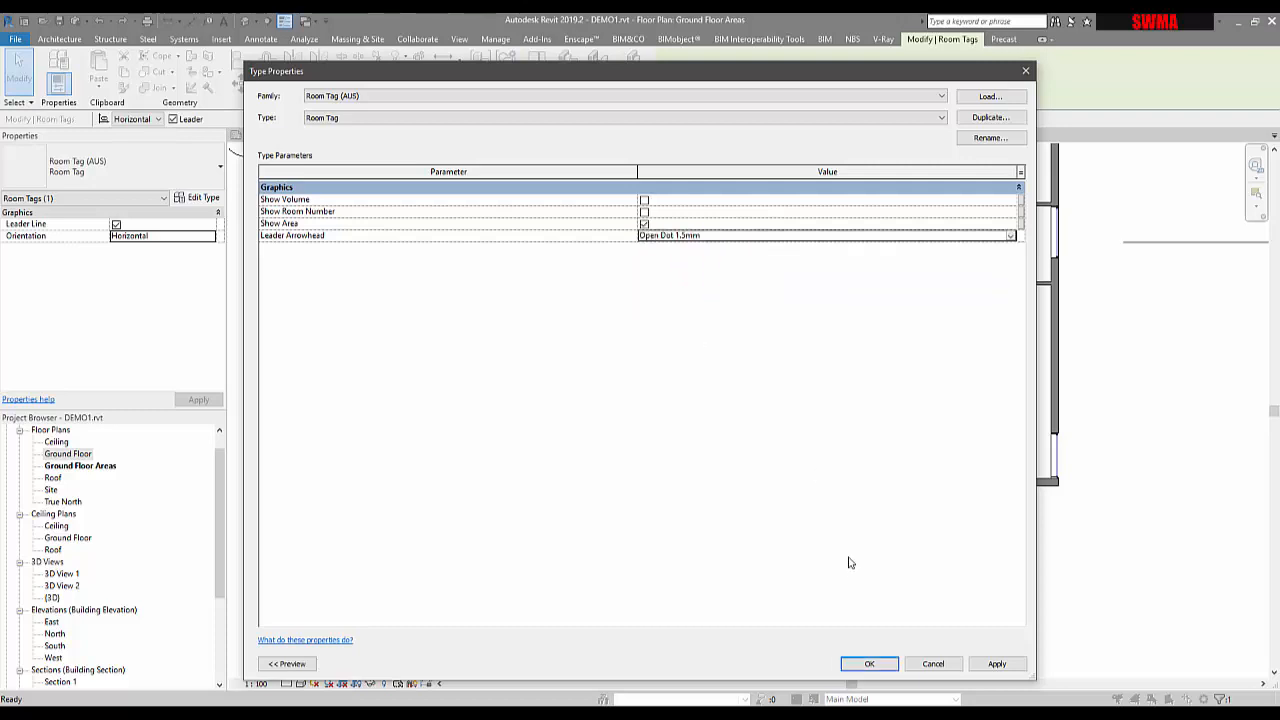
pyautogui.click(880, 664)
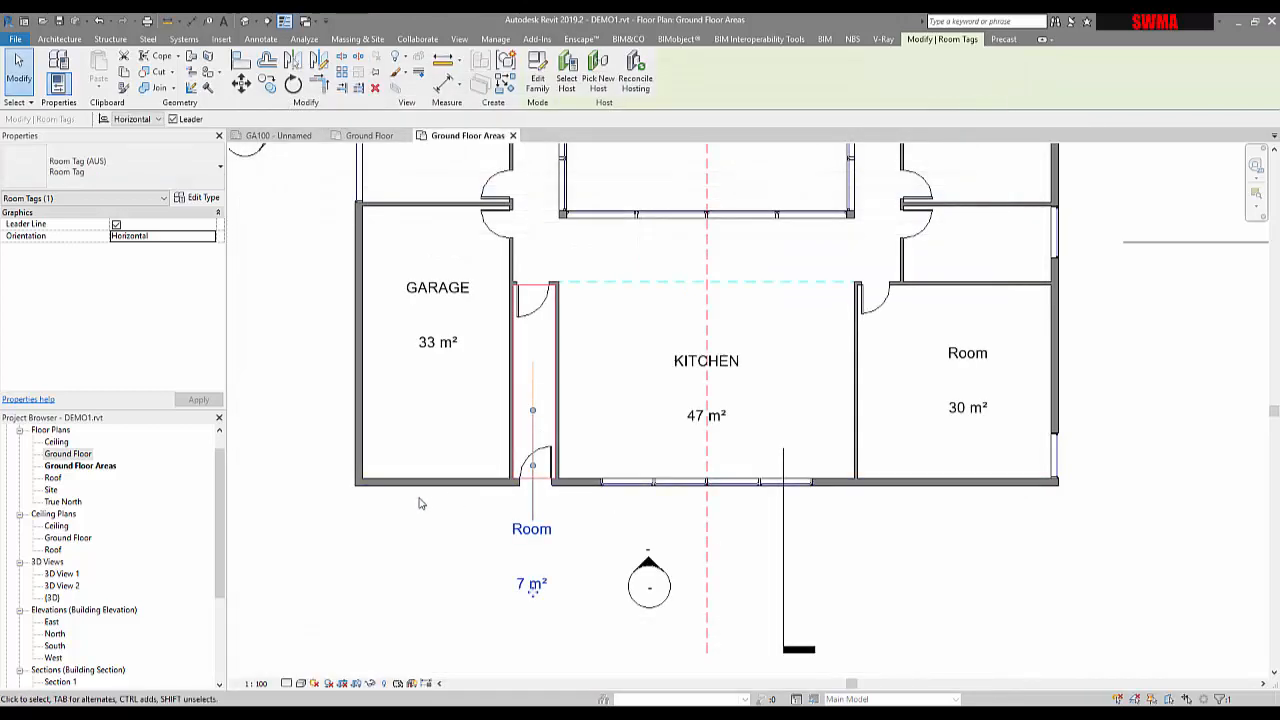
pyautogui.press('Escape')
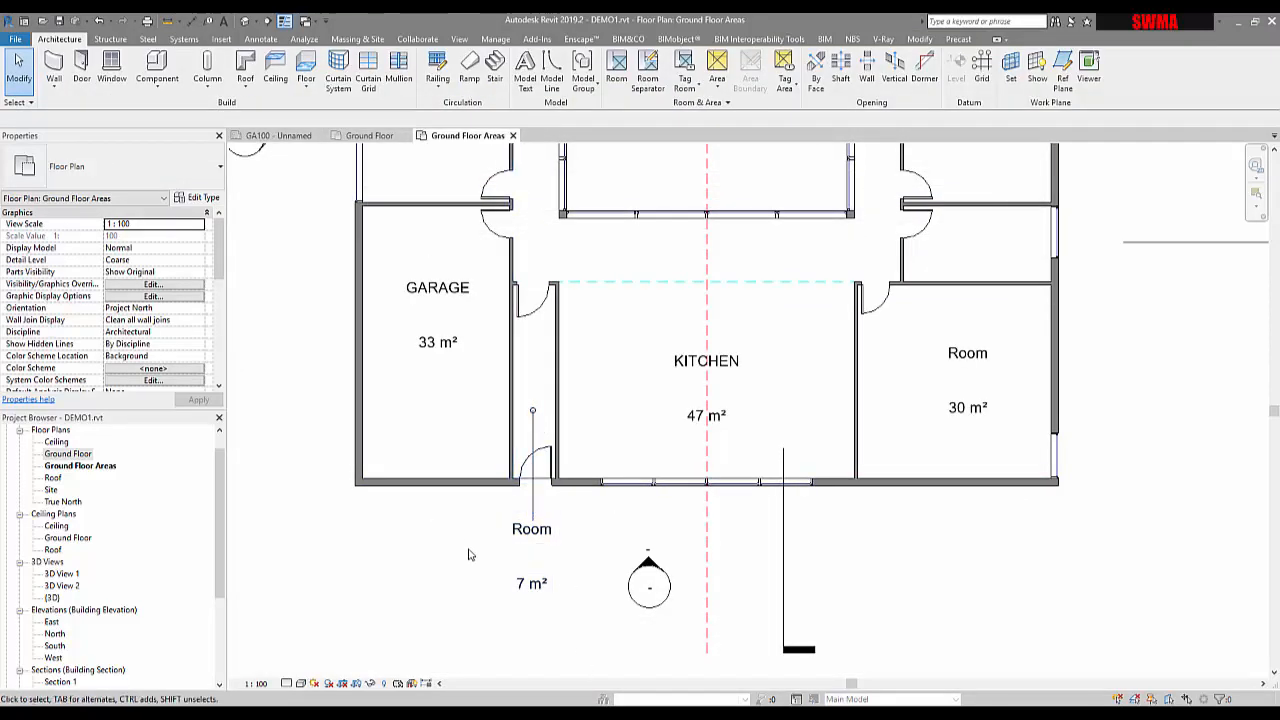
pyautogui.click(533, 586)
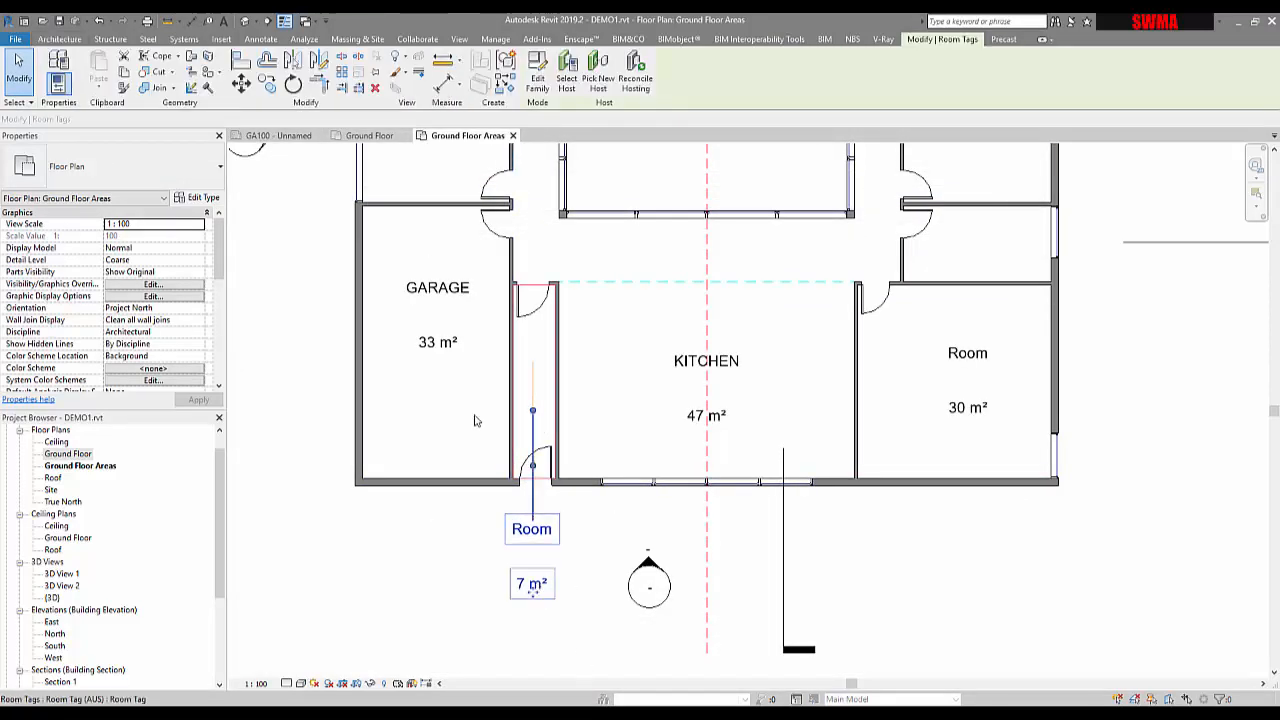
pyautogui.click(438, 343)
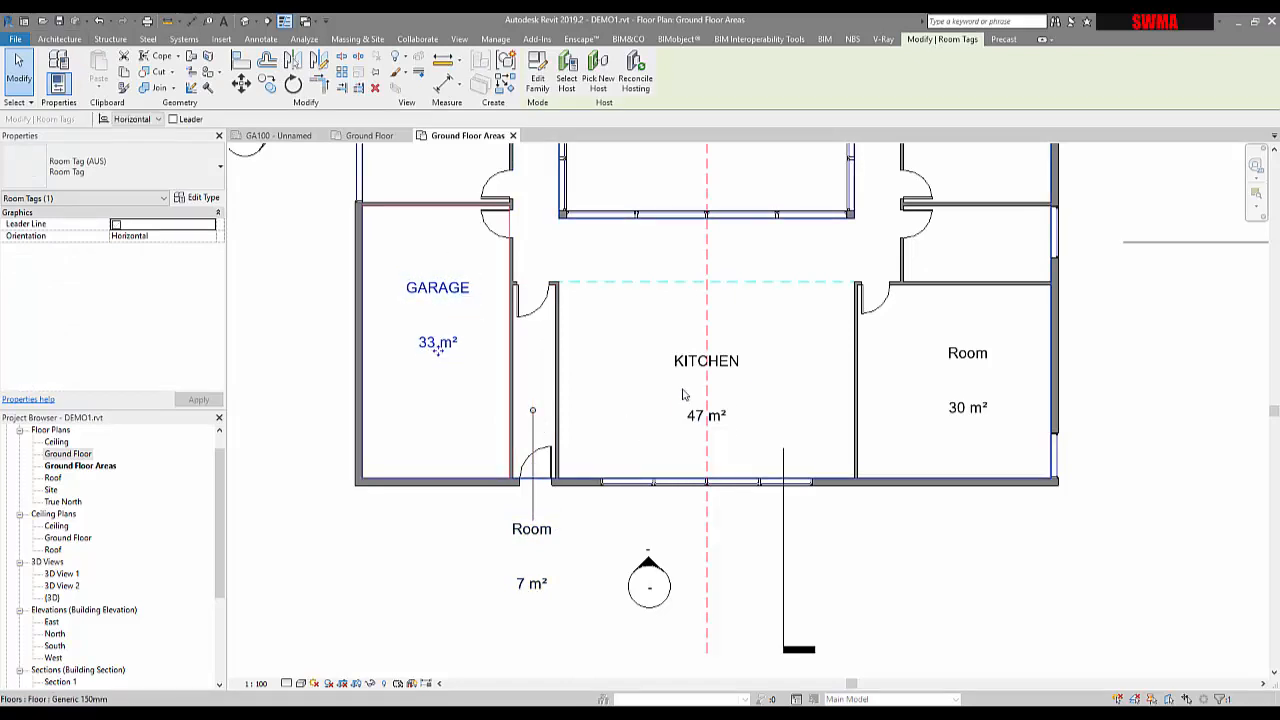
pyautogui.press('Escape')
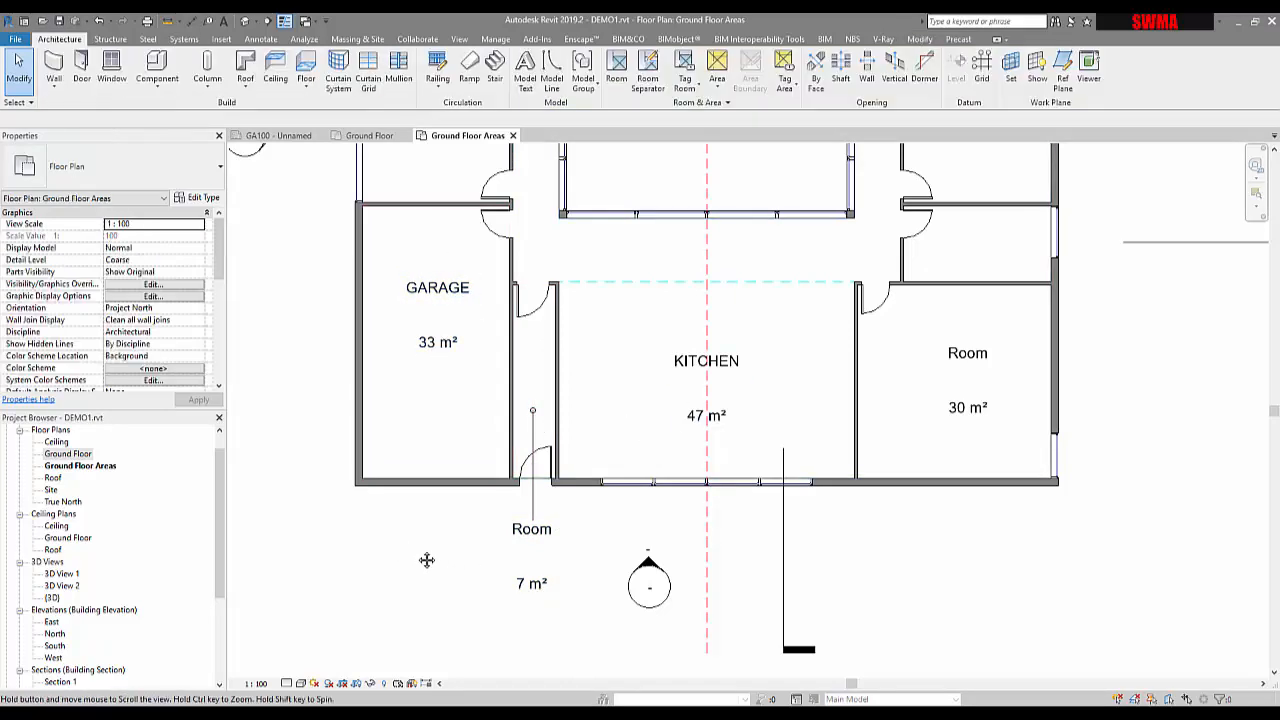
pyautogui.moveTo(426, 560); pyautogui.dragTo(543, 634, button='middle')
pyautogui.scroll(-3, 540, 560)
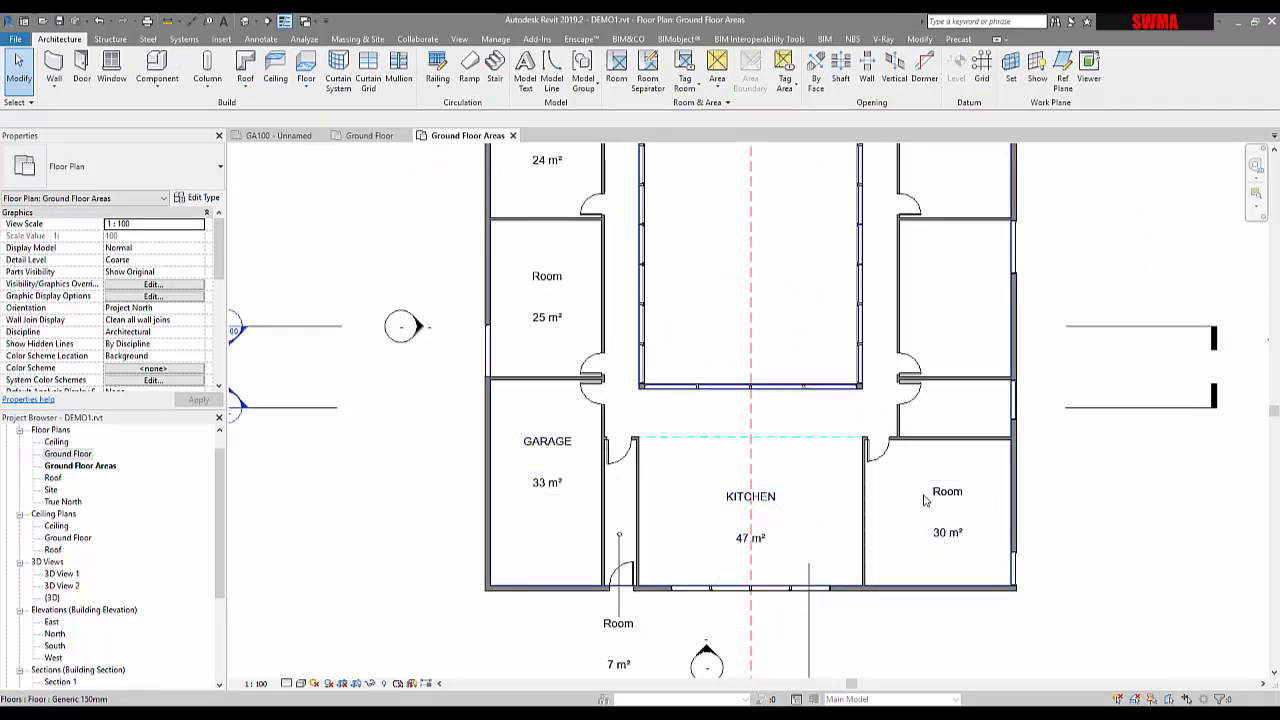
pyautogui.moveTo(720, 466); pyautogui.dragTo(706, 569, button='middle')
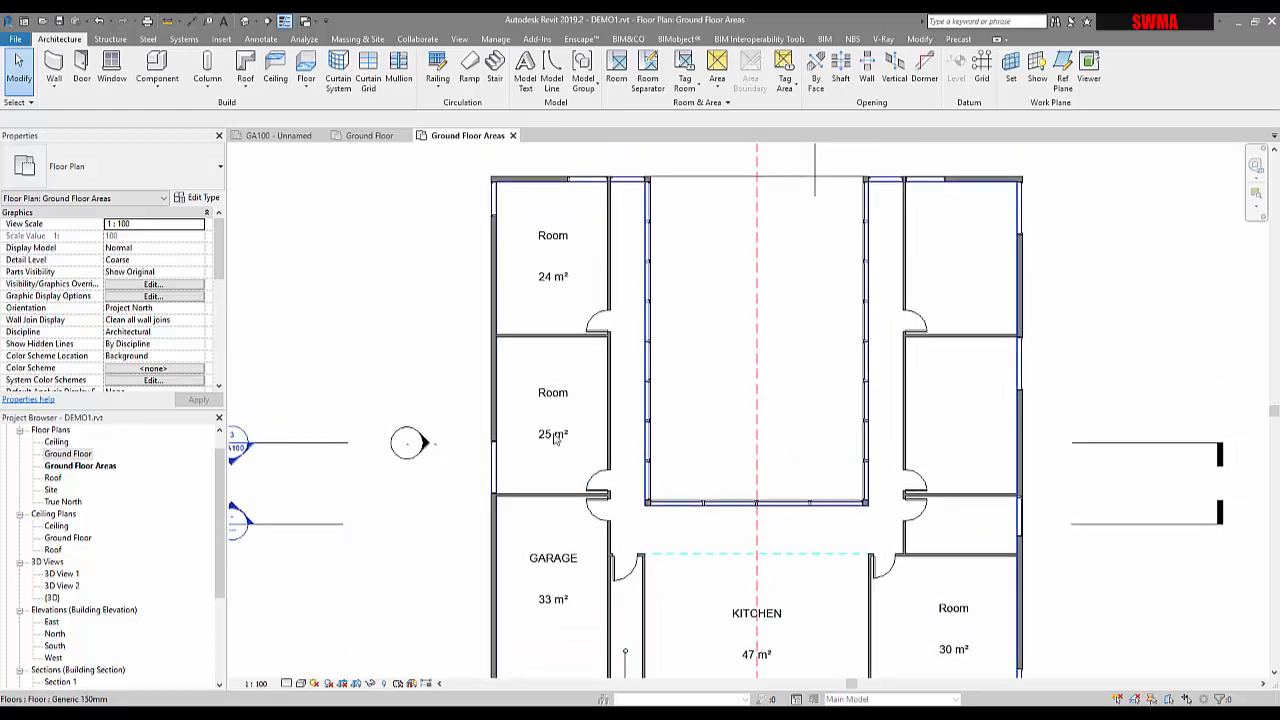
pyautogui.scroll(4, 547, 446)
pyautogui.moveTo(564, 276); pyautogui.dragTo(550, 446, button='middle')
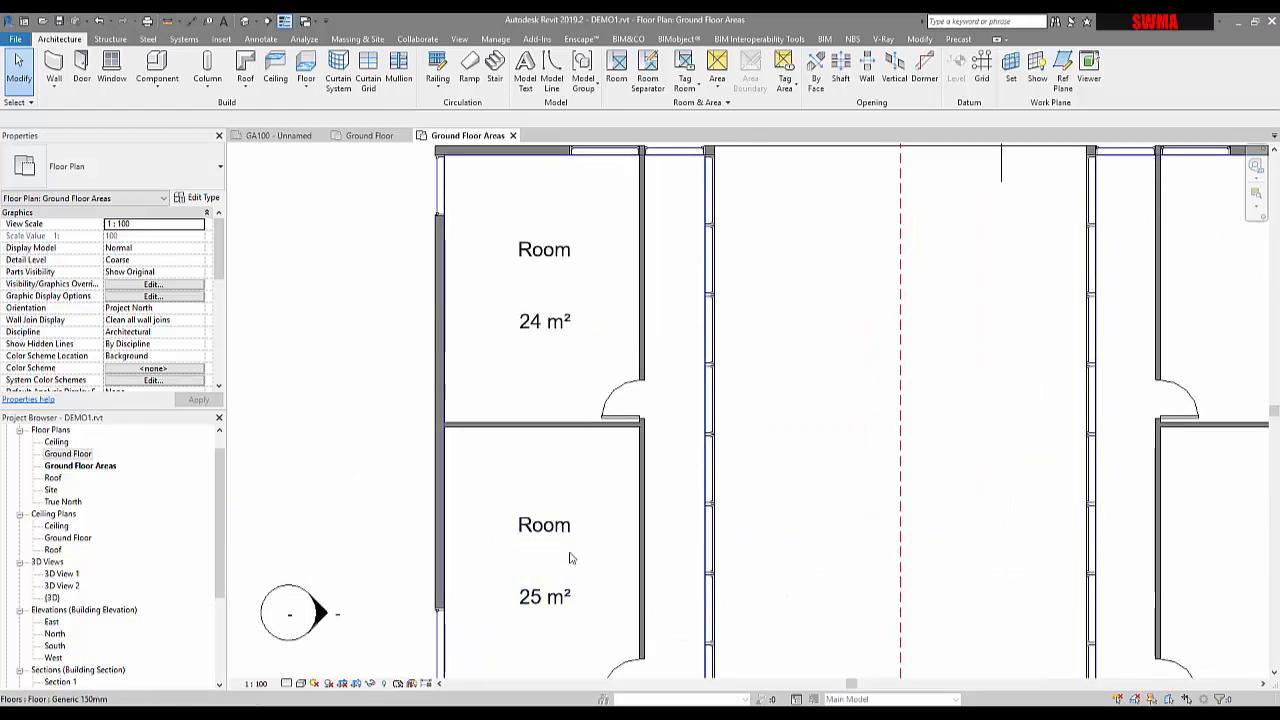
pyautogui.moveTo(570, 558); pyautogui.dragTo(609, 391, button='middle')
pyautogui.scroll(-2, 600, 380)
pyautogui.moveTo(931, 446); pyautogui.dragTo(756, 402, button='middle')
pyautogui.click(808, 554)
pyautogui.click(966, 543)
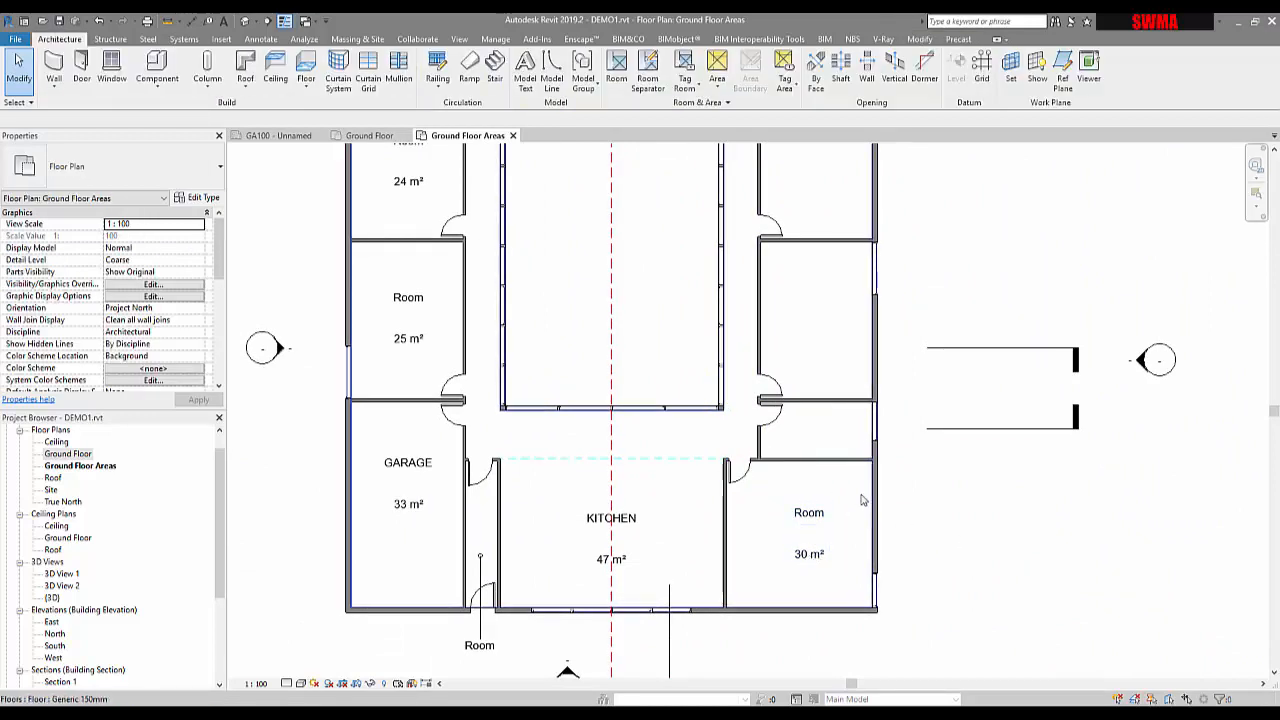
pyautogui.click(727, 555)
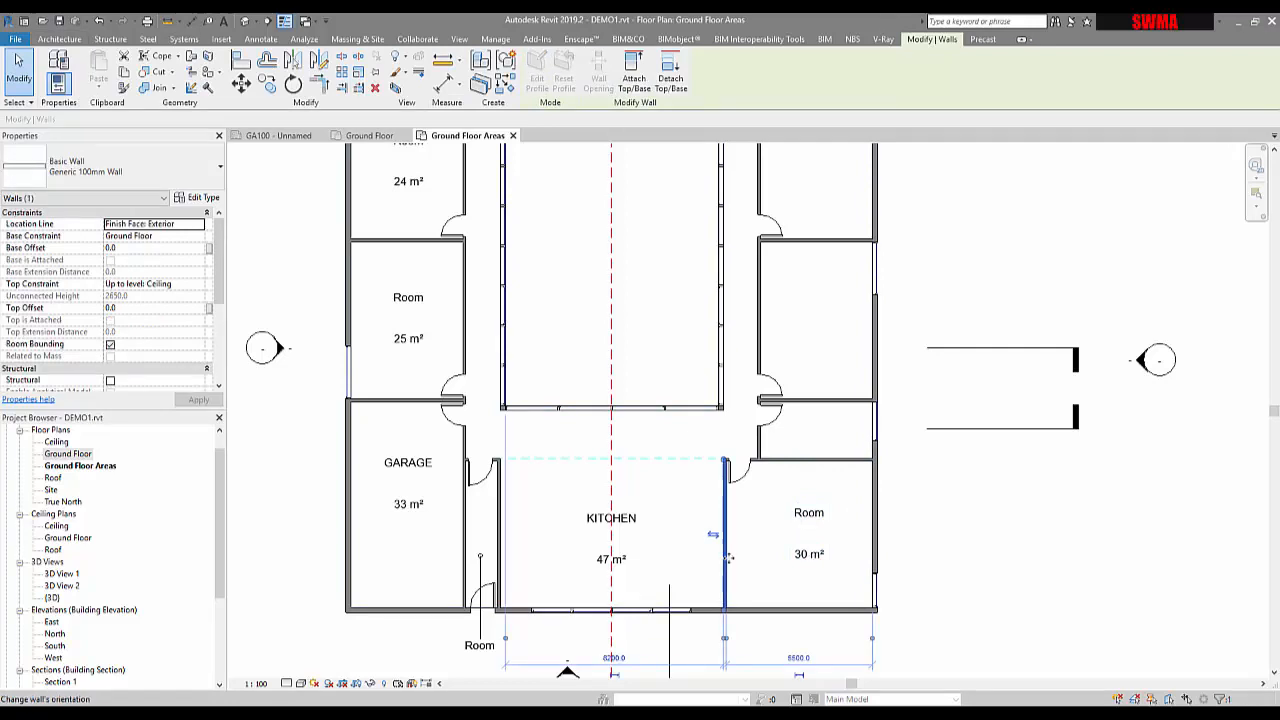
pyautogui.moveTo(695, 516); pyautogui.dragTo(686, 520)
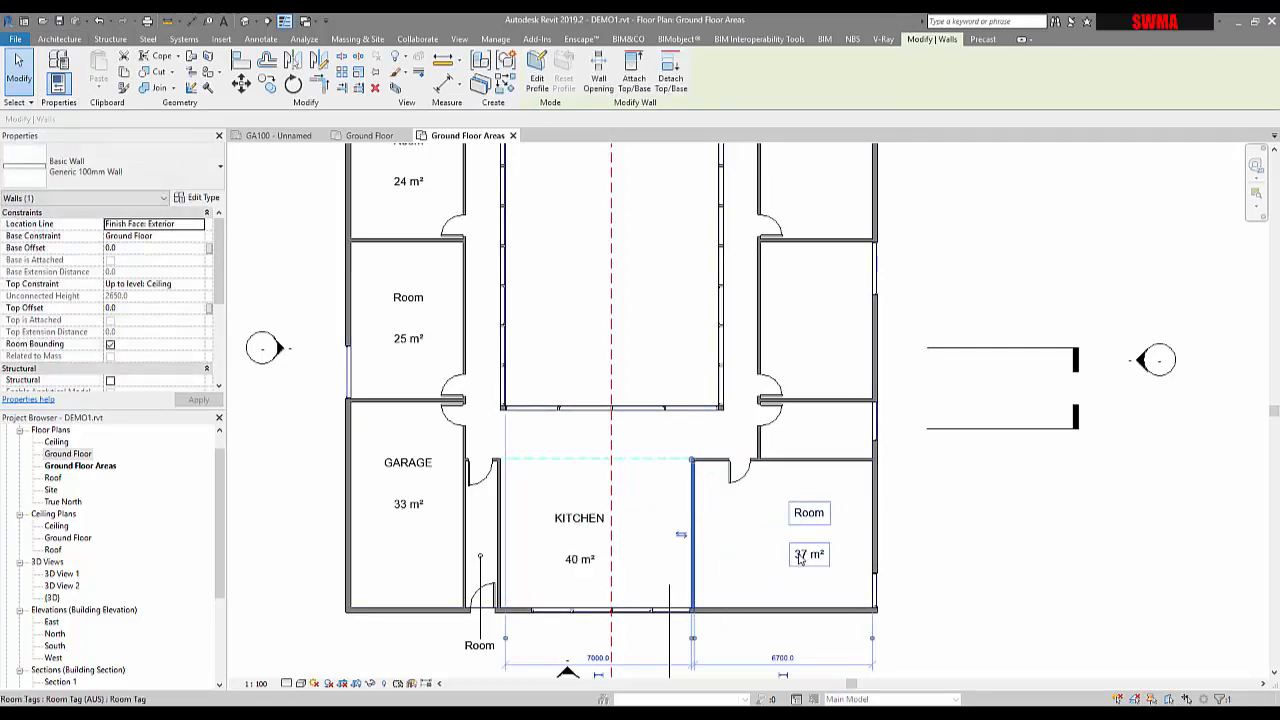
pyautogui.click(837, 517)
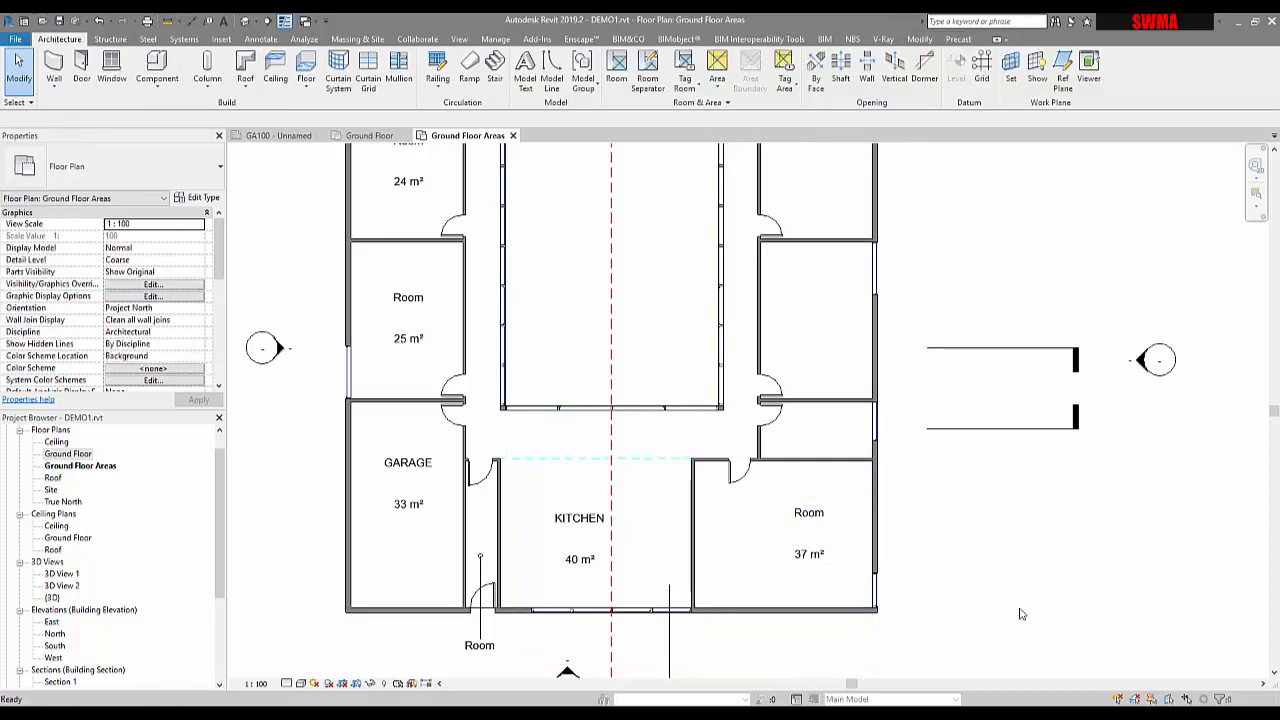
pyautogui.hotkey('ctrl', 'z')
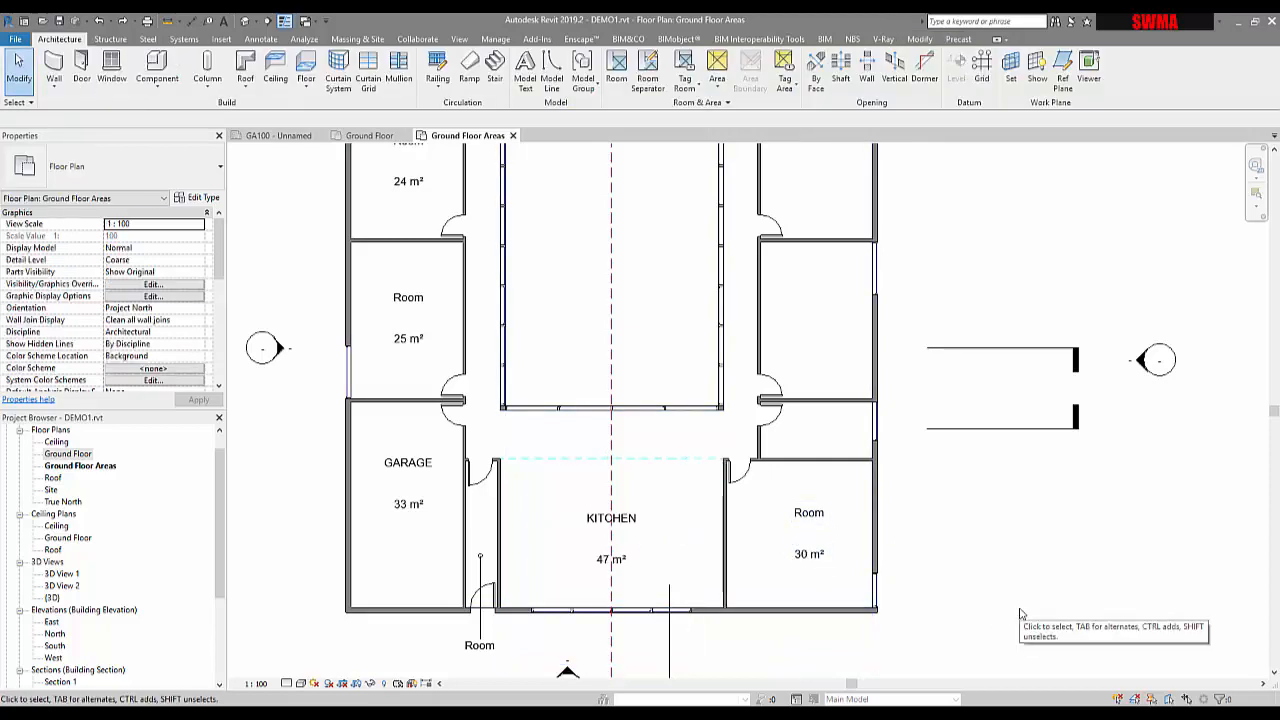
pyautogui.scroll(-1, 998, 595)
pyautogui.moveTo(998, 595); pyautogui.dragTo(1017, 615, button='middle')
pyautogui.scroll(1, 1017, 615)
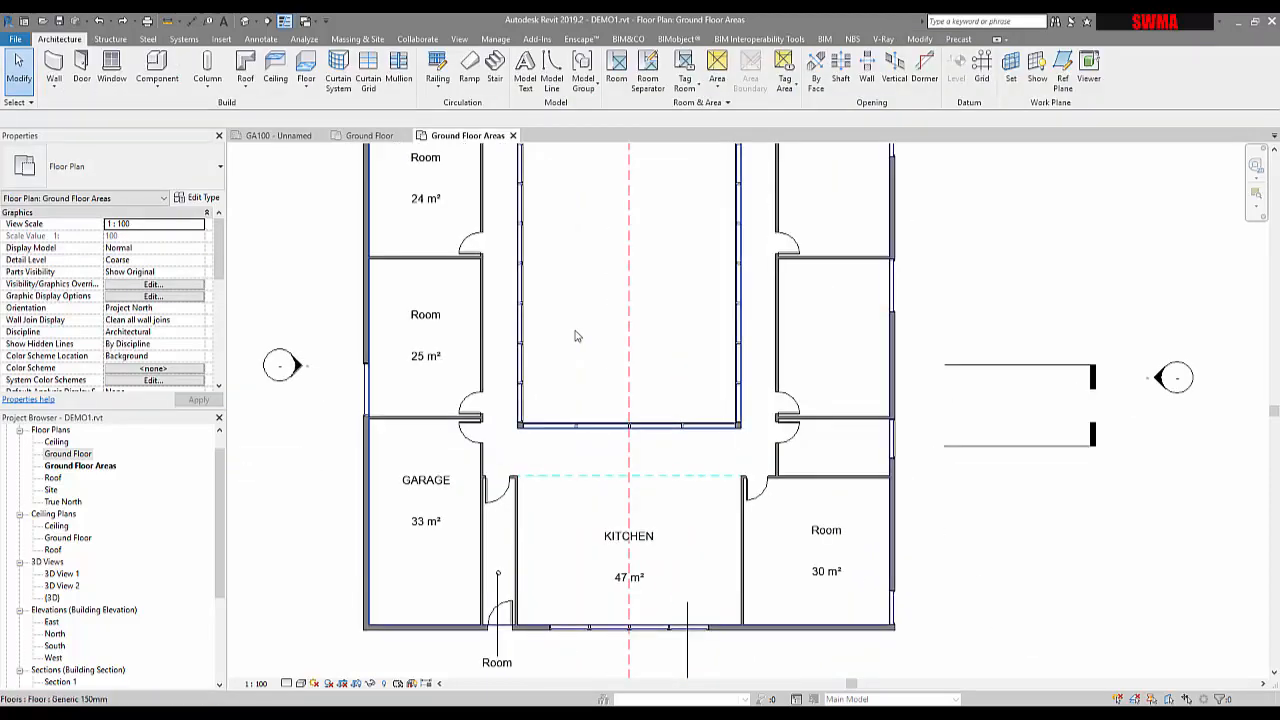
pyautogui.moveTo(546, 363); pyautogui.dragTo(571, 424, button='middle')
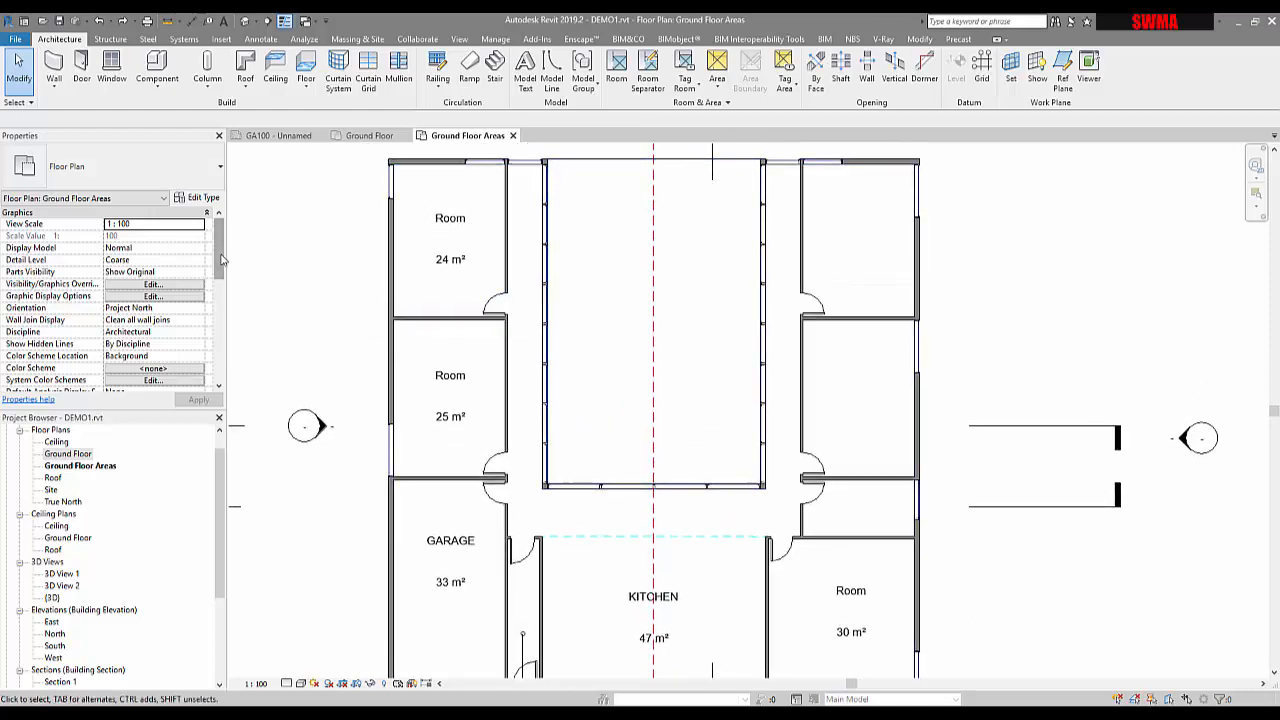
pyautogui.moveTo(222, 260); pyautogui.dragTo(220, 306)
pyautogui.moveTo(218, 321); pyautogui.dragTo(212, 291)
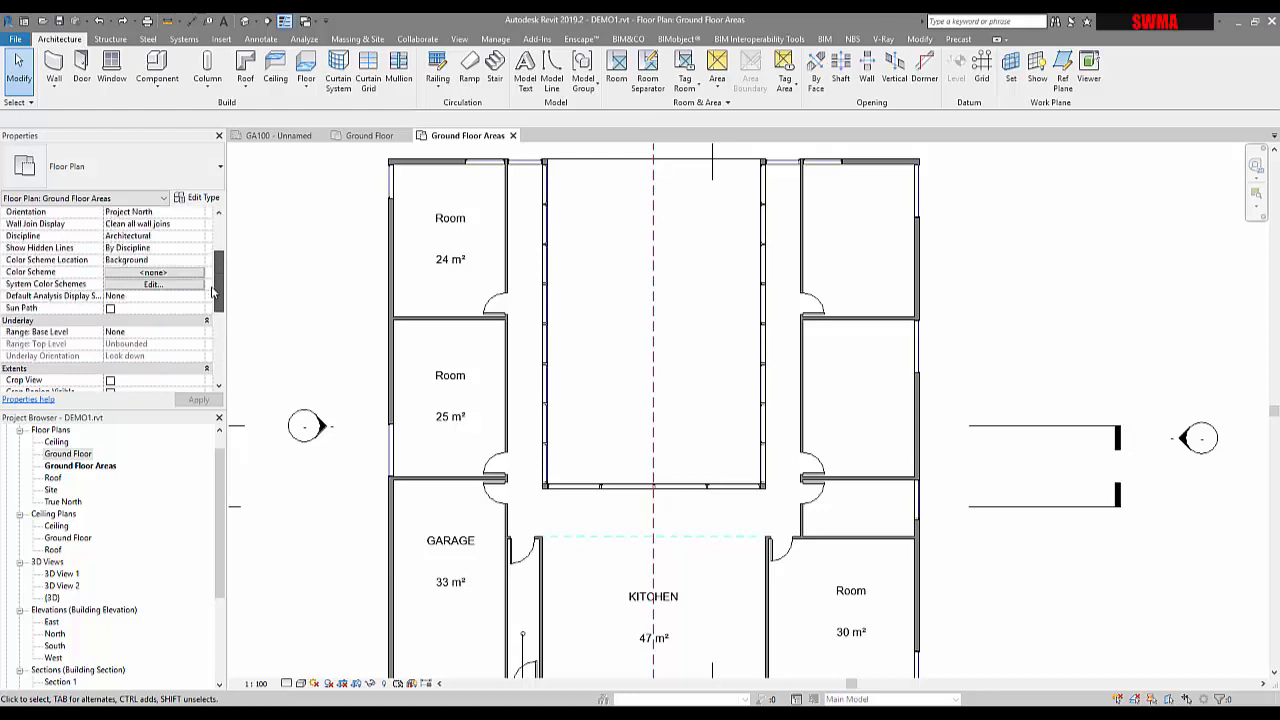
# In the view's colour scheme editor, pick Rooms category, Department scheme, and colour by Name
pyautogui.click(155, 273)
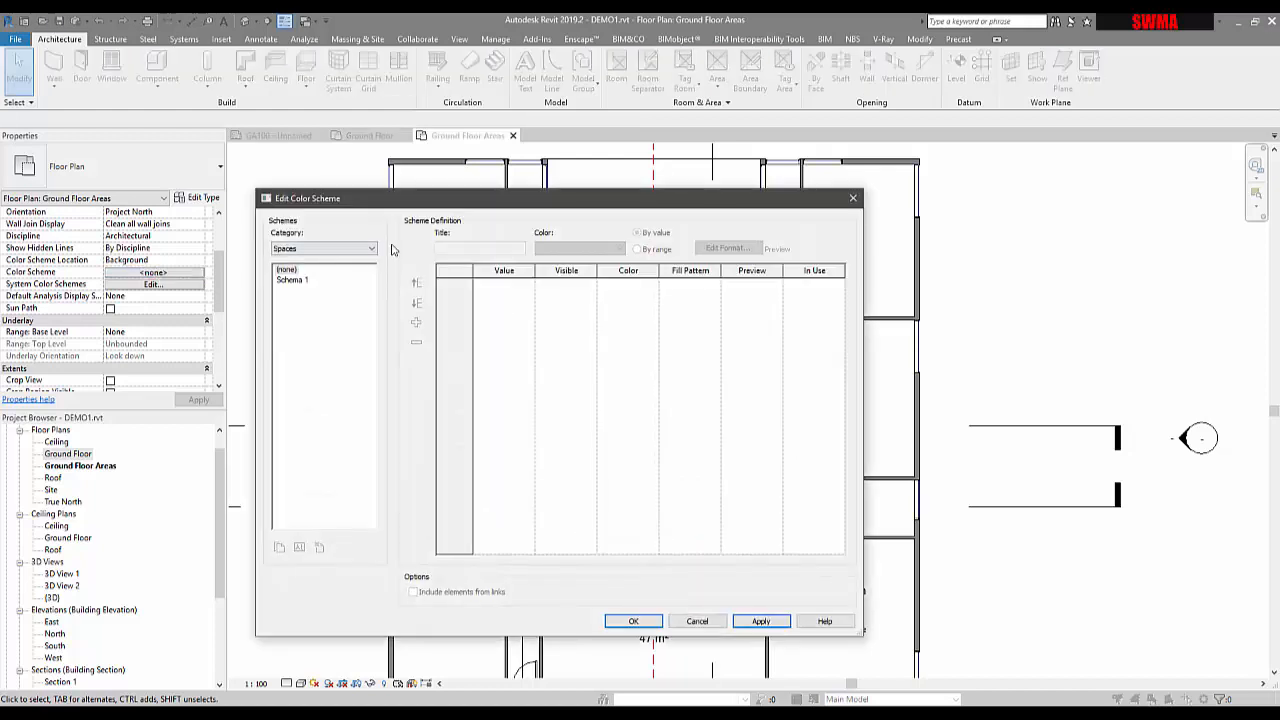
pyautogui.click(338, 256)
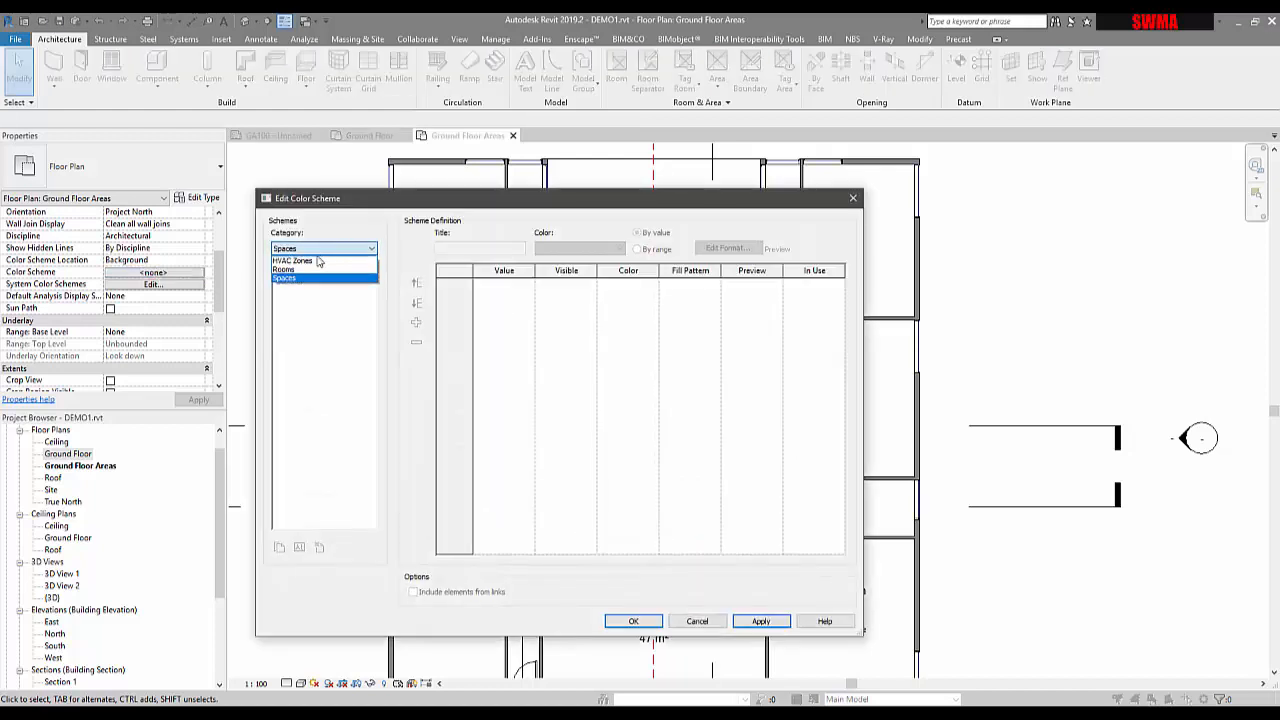
pyautogui.click(284, 272)
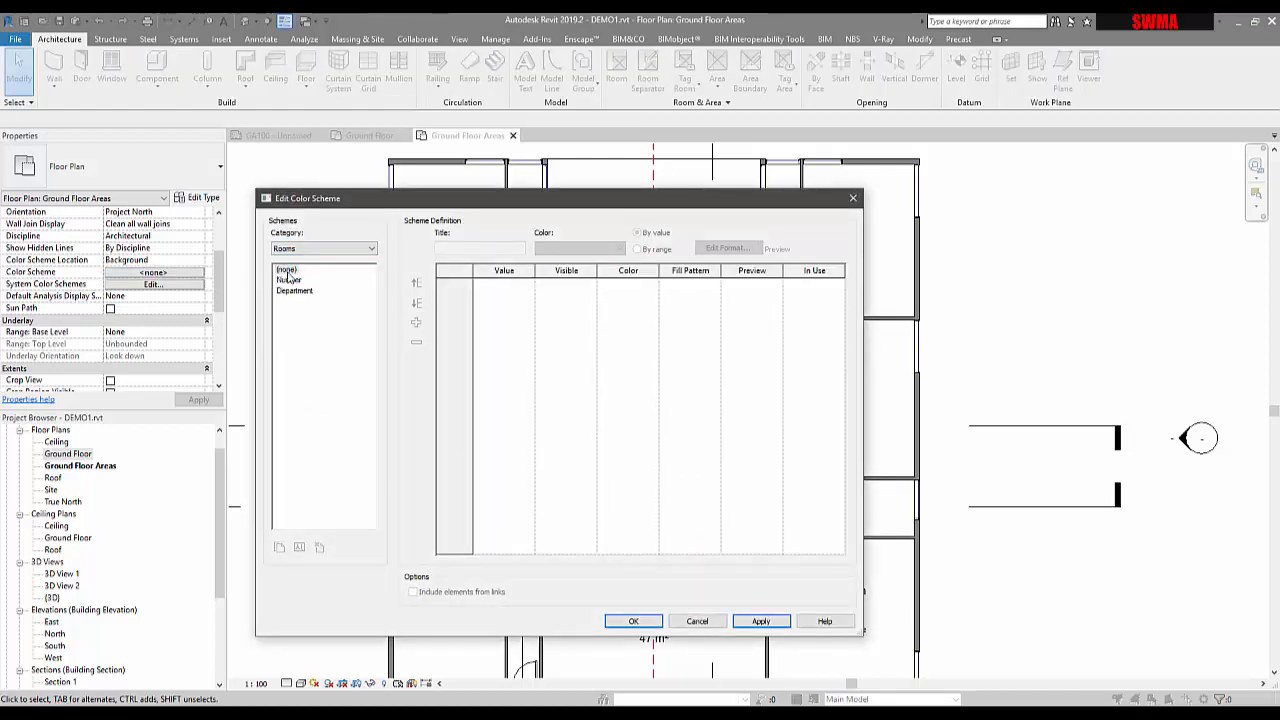
pyautogui.click(288, 291)
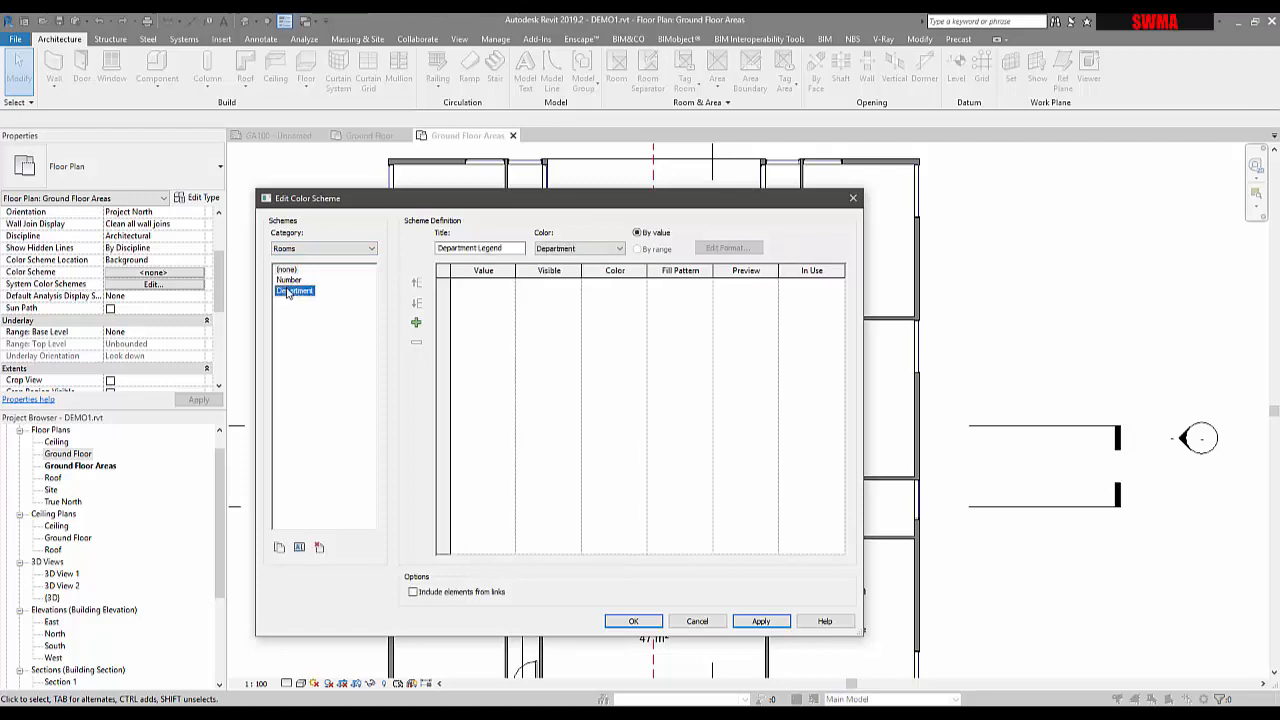
pyautogui.click(288, 280)
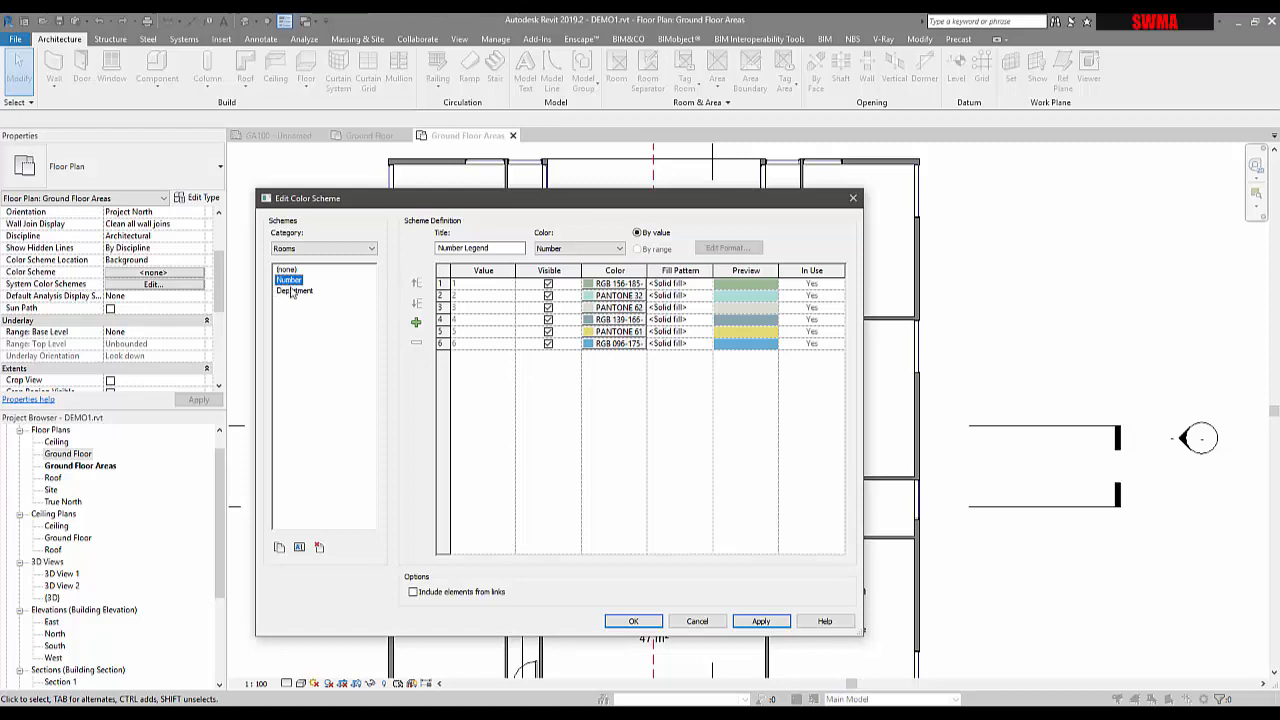
pyautogui.click(292, 291)
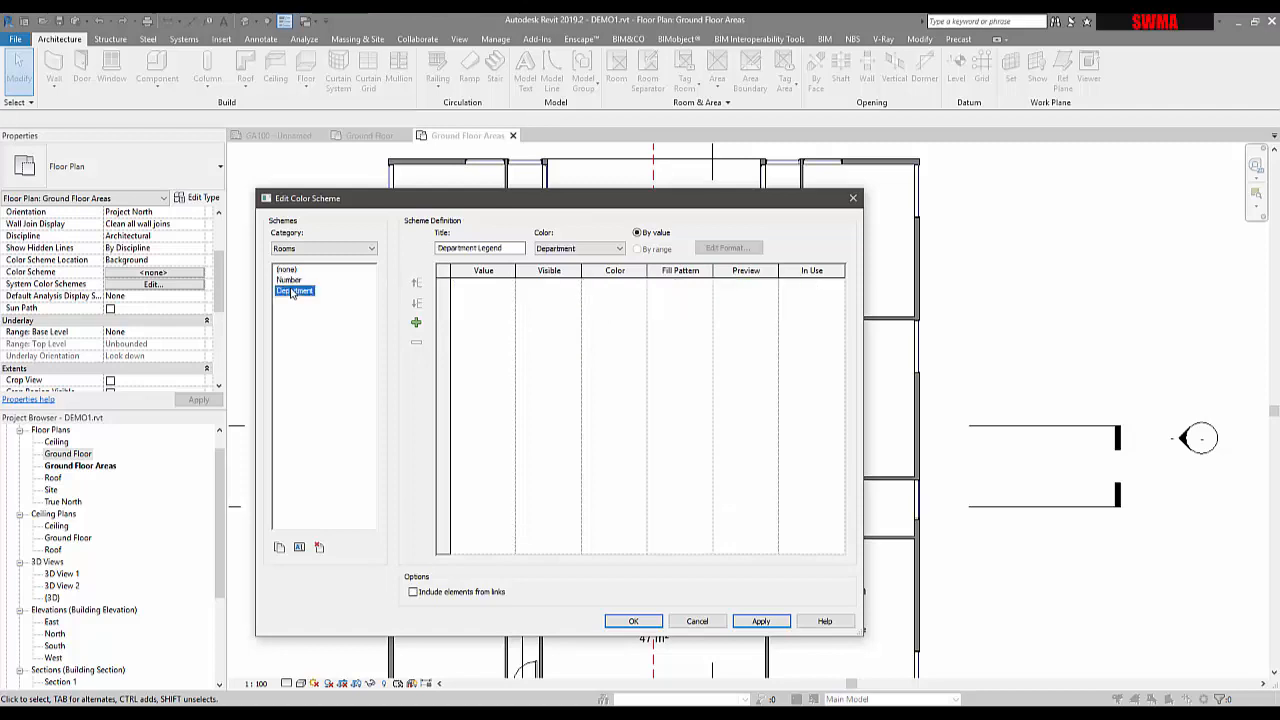
pyautogui.click(555, 249)
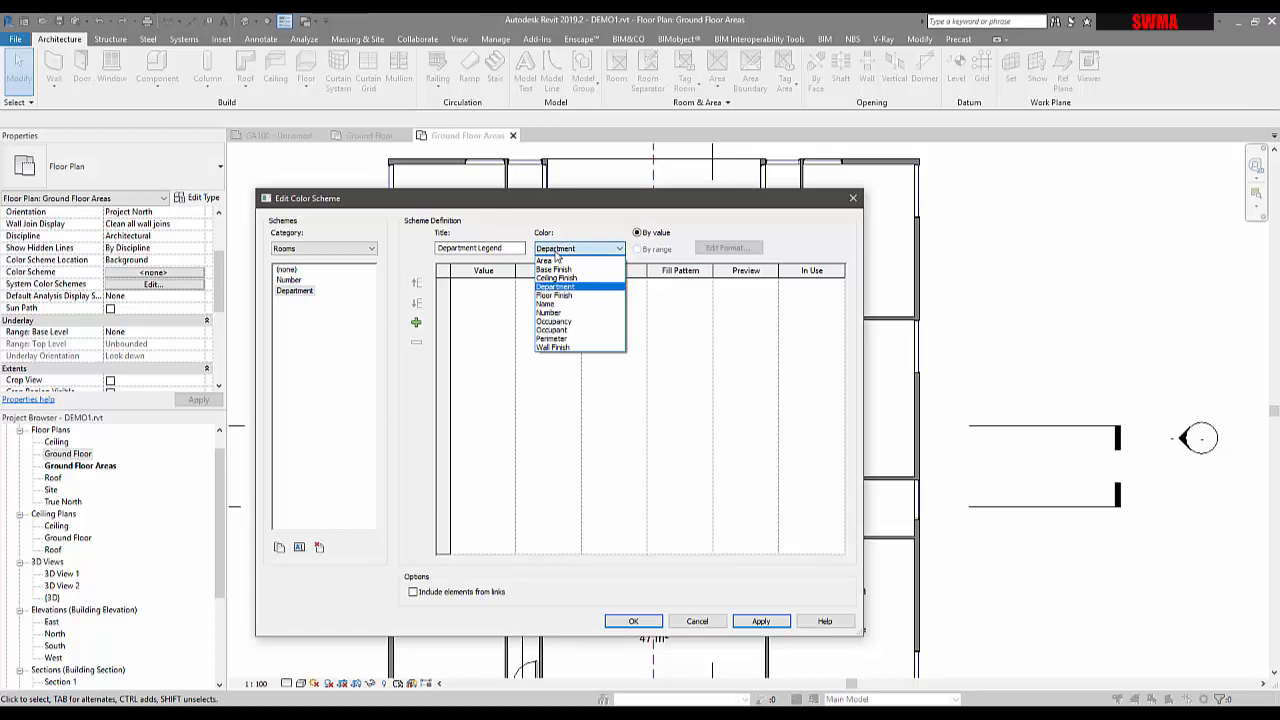
pyautogui.click(550, 304)
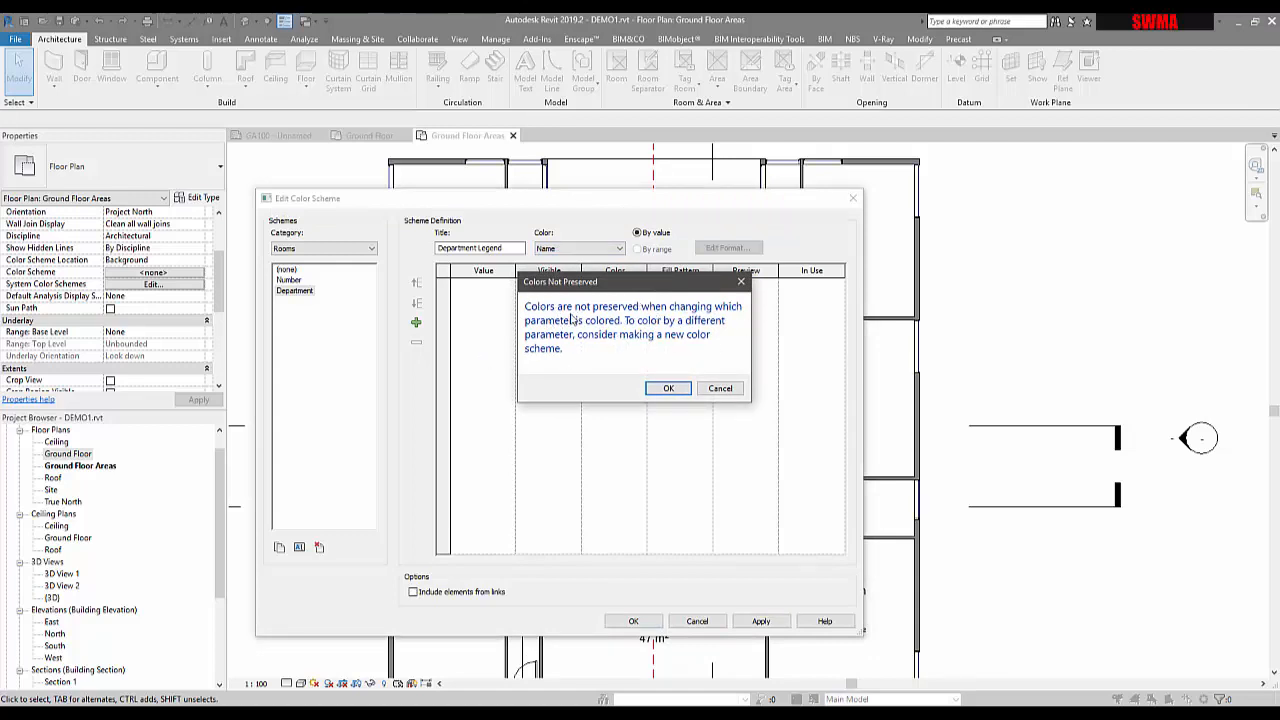
# Accept the colour reset, apply the by-name fills (GARAGE green, KITCHEN teal) and close the editor
pyautogui.click(666, 389)
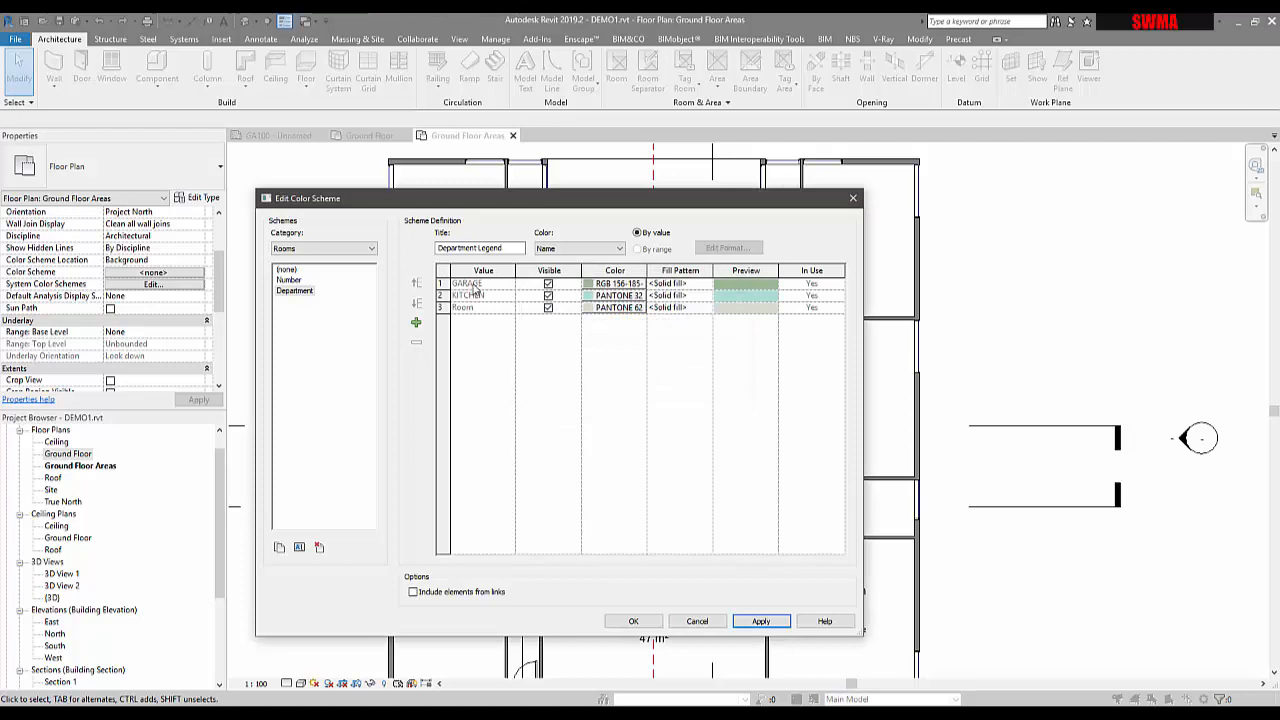
pyautogui.moveTo(478, 205); pyautogui.dragTo(850, 191)
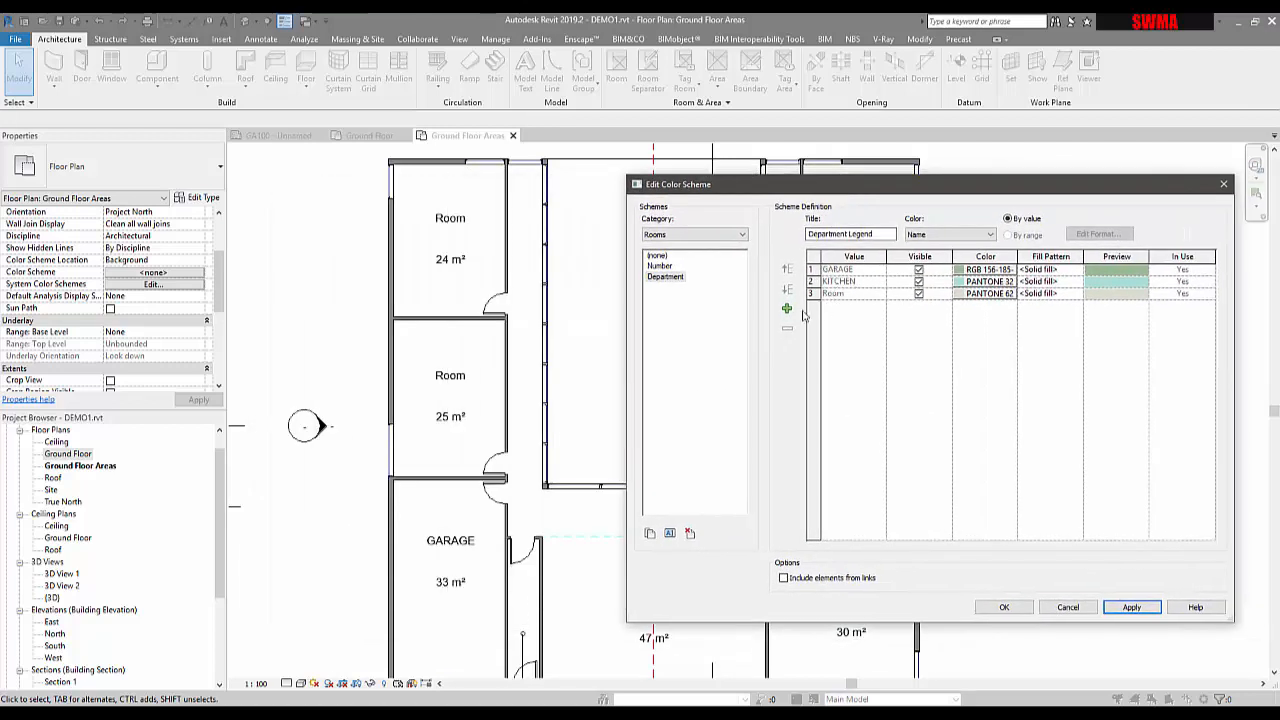
pyautogui.click(1131, 607)
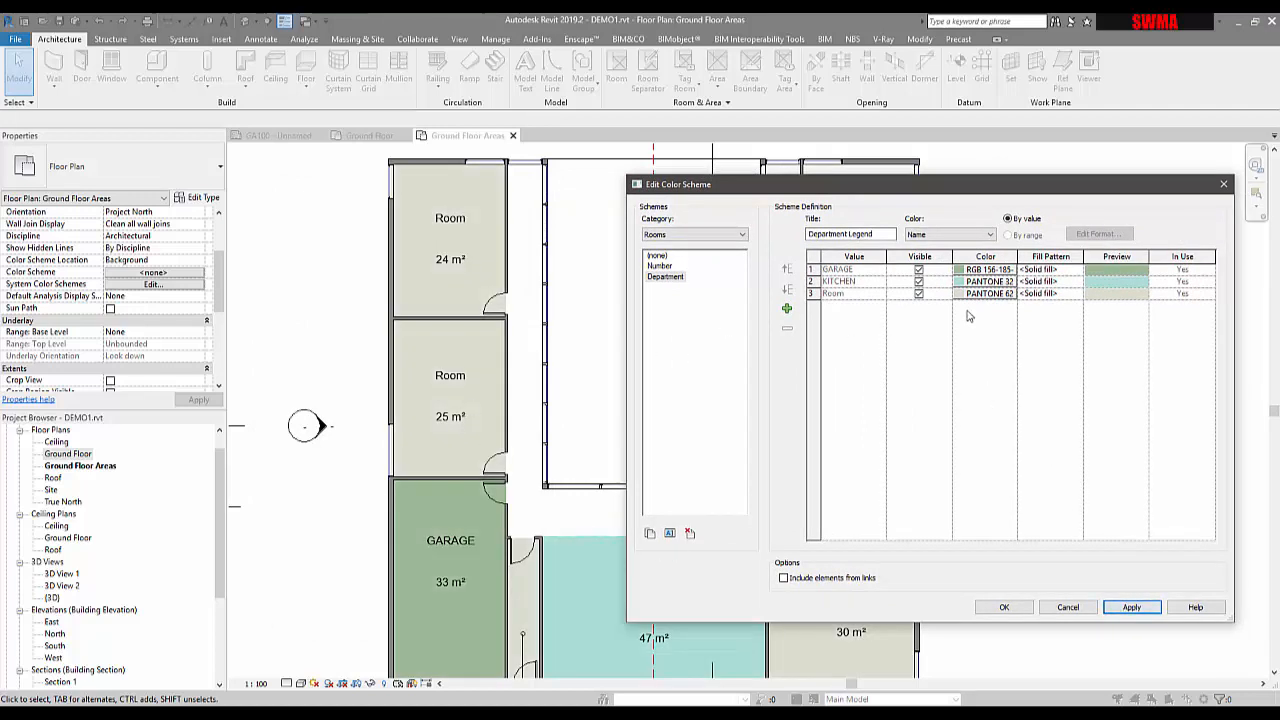
pyautogui.click(977, 273)
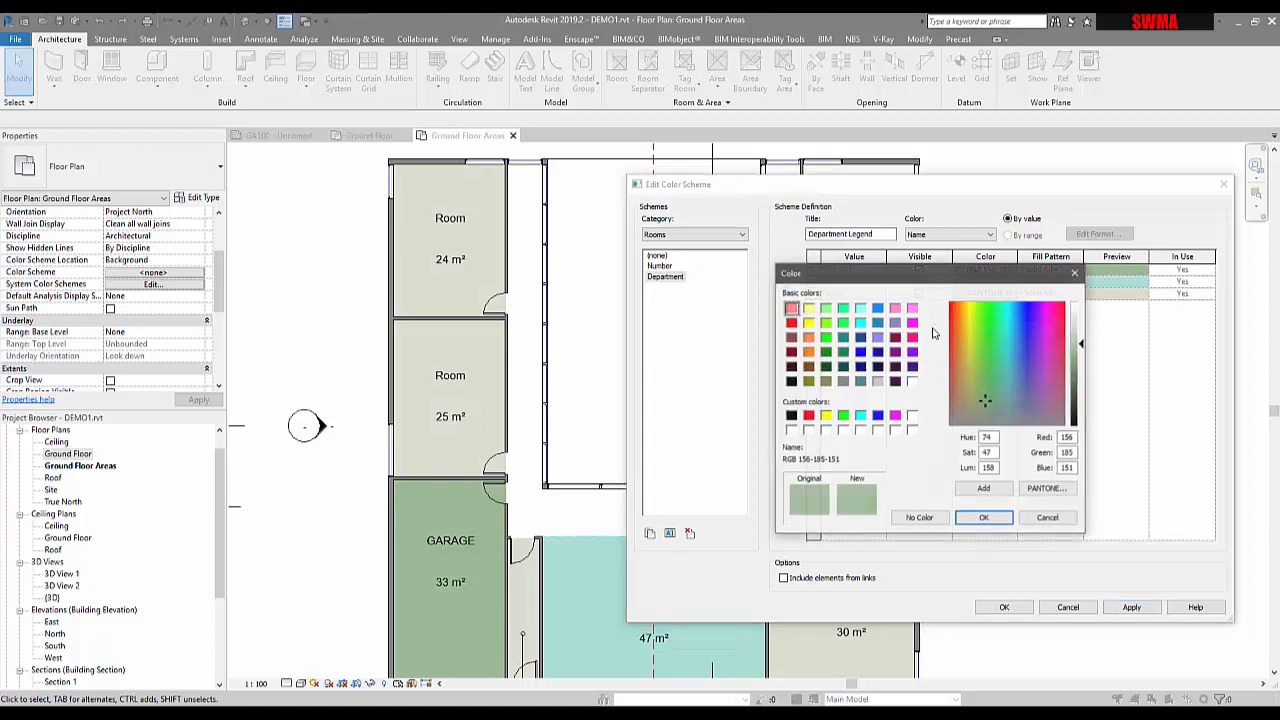
pyautogui.click(1045, 519)
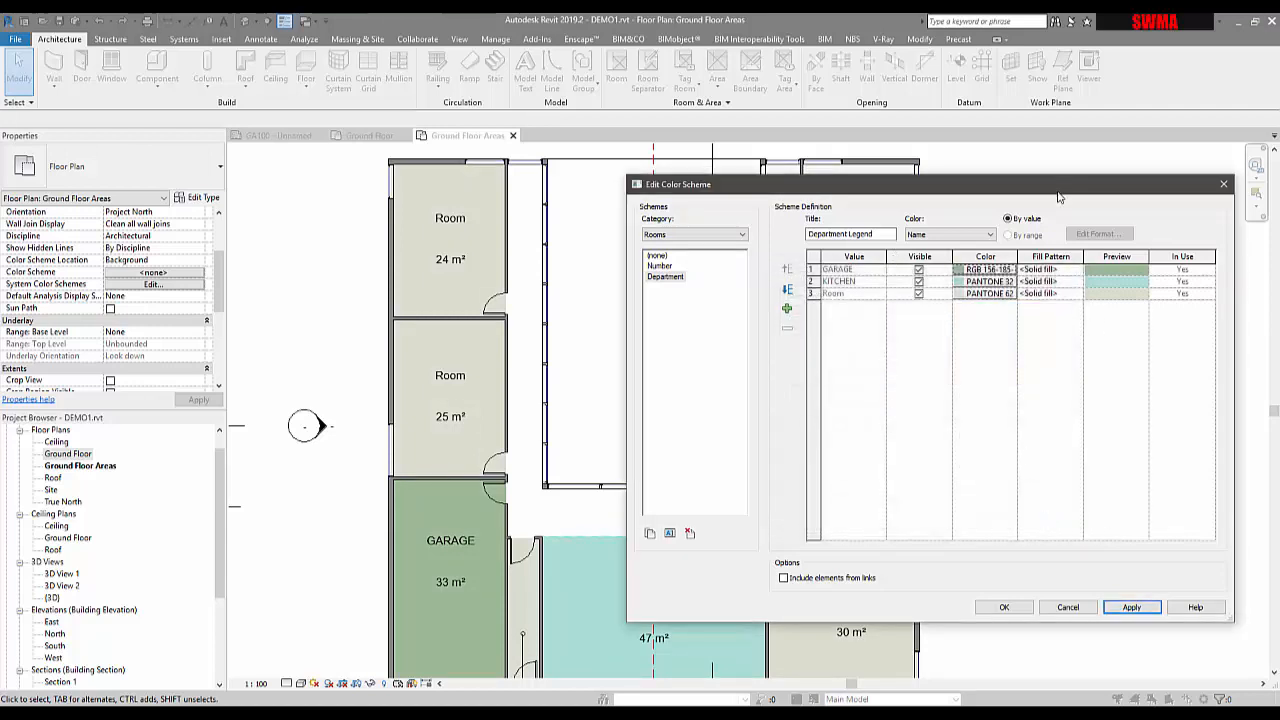
pyautogui.moveTo(1058, 195); pyautogui.dragTo(958, 185)
pyautogui.click(903, 604)
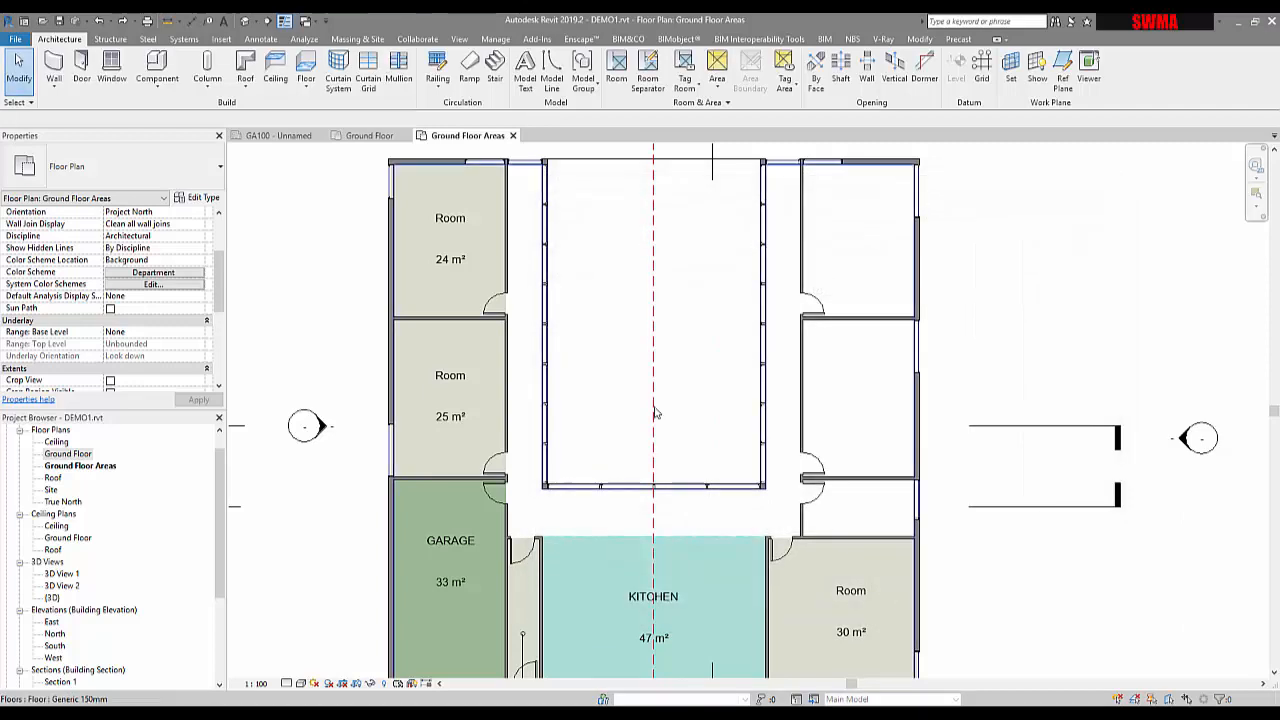
# Rename the 25 m² room to BEDROOM
pyautogui.click(450, 420)
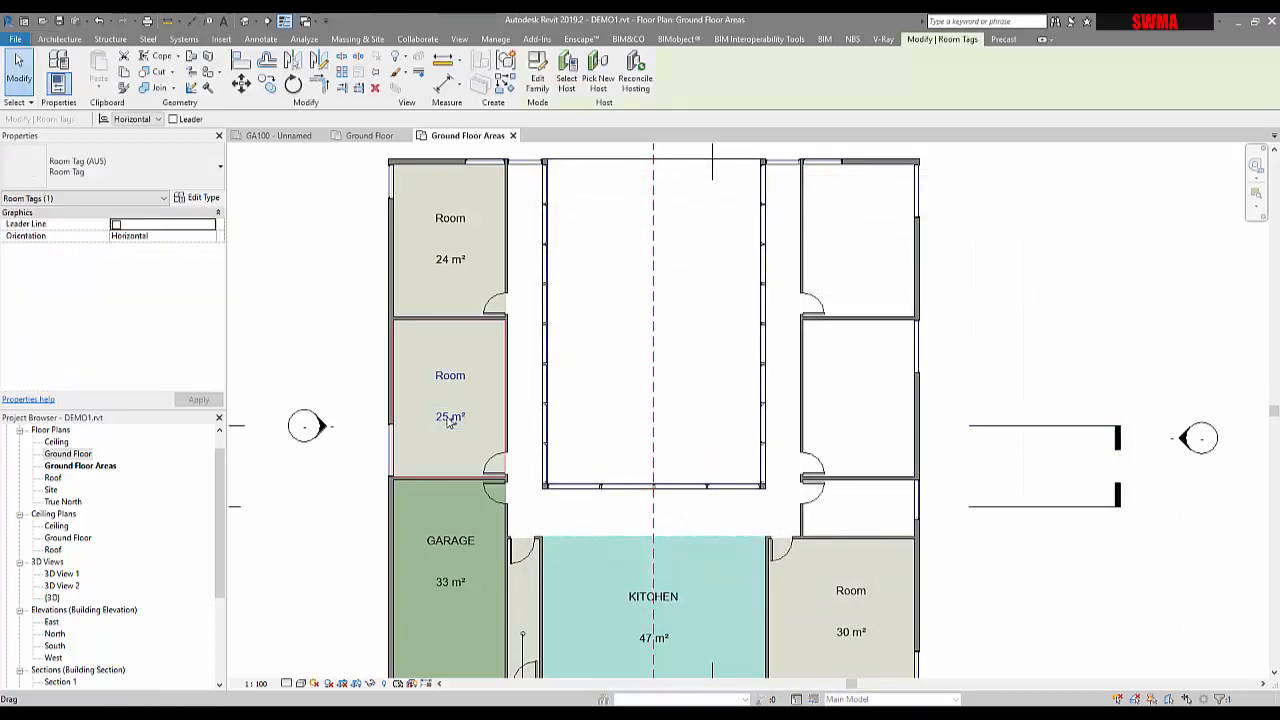
pyautogui.press('Escape')
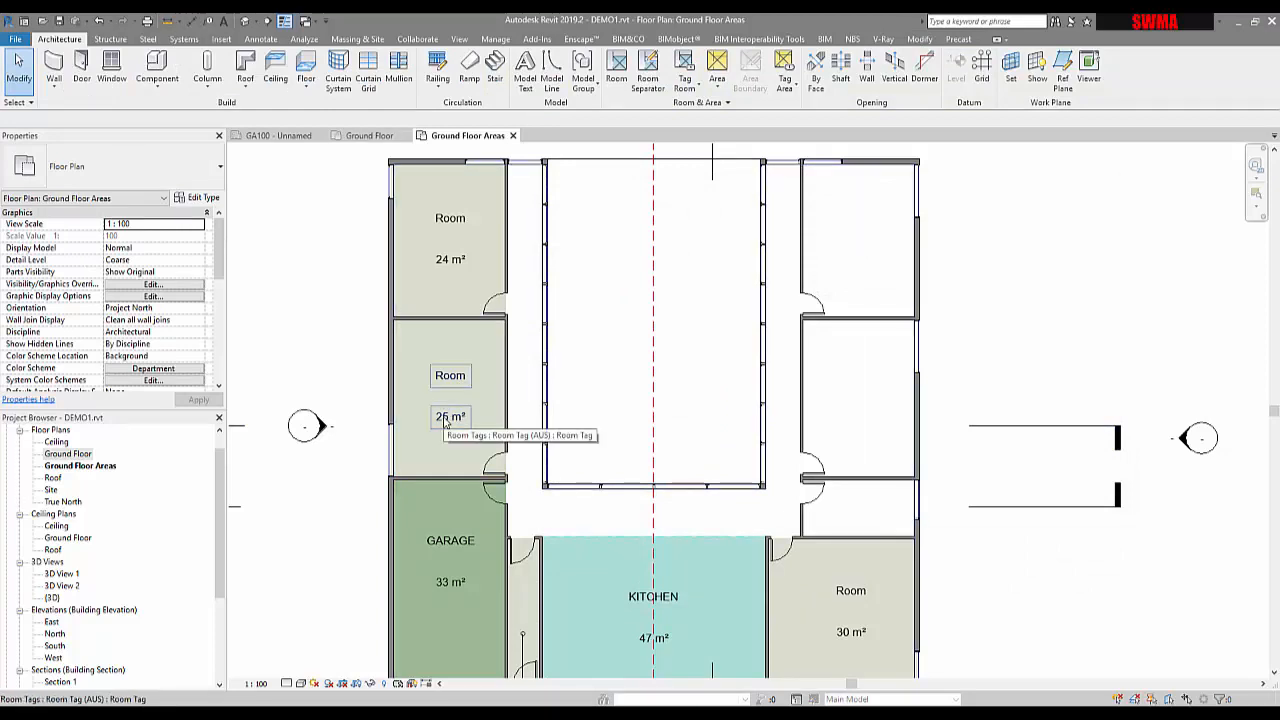
pyautogui.click(446, 421)
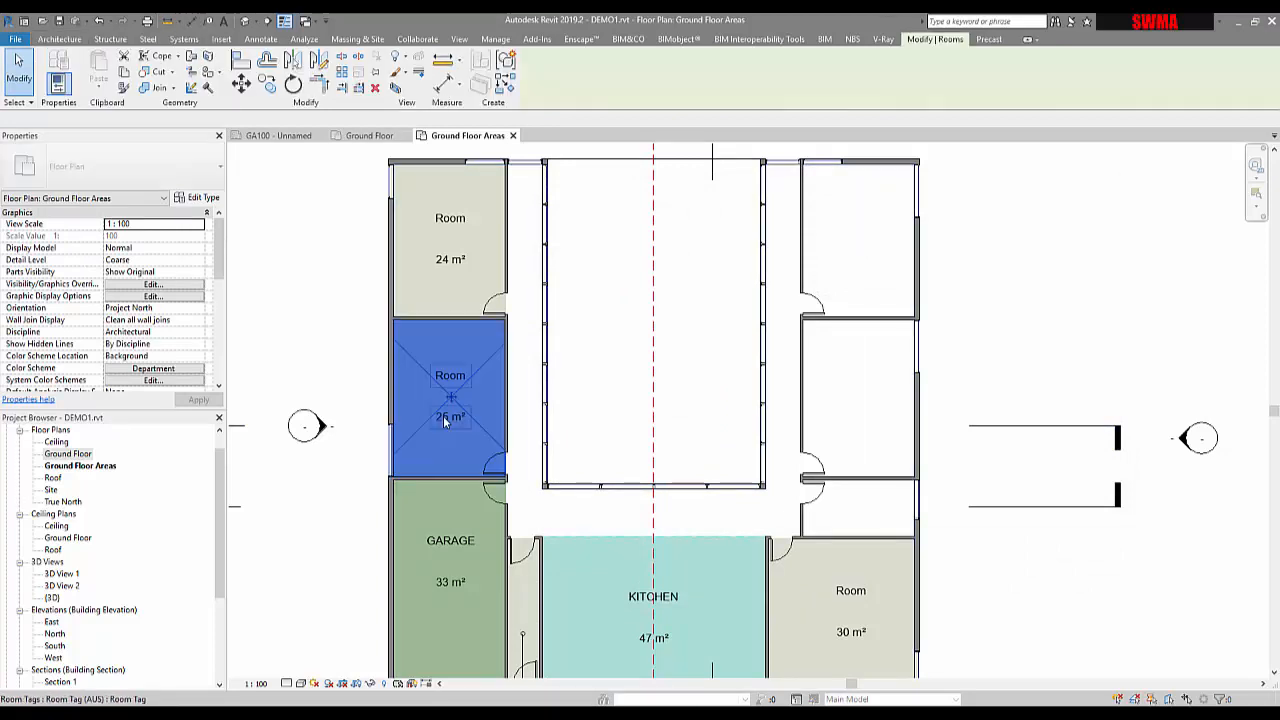
pyautogui.click(160, 374)
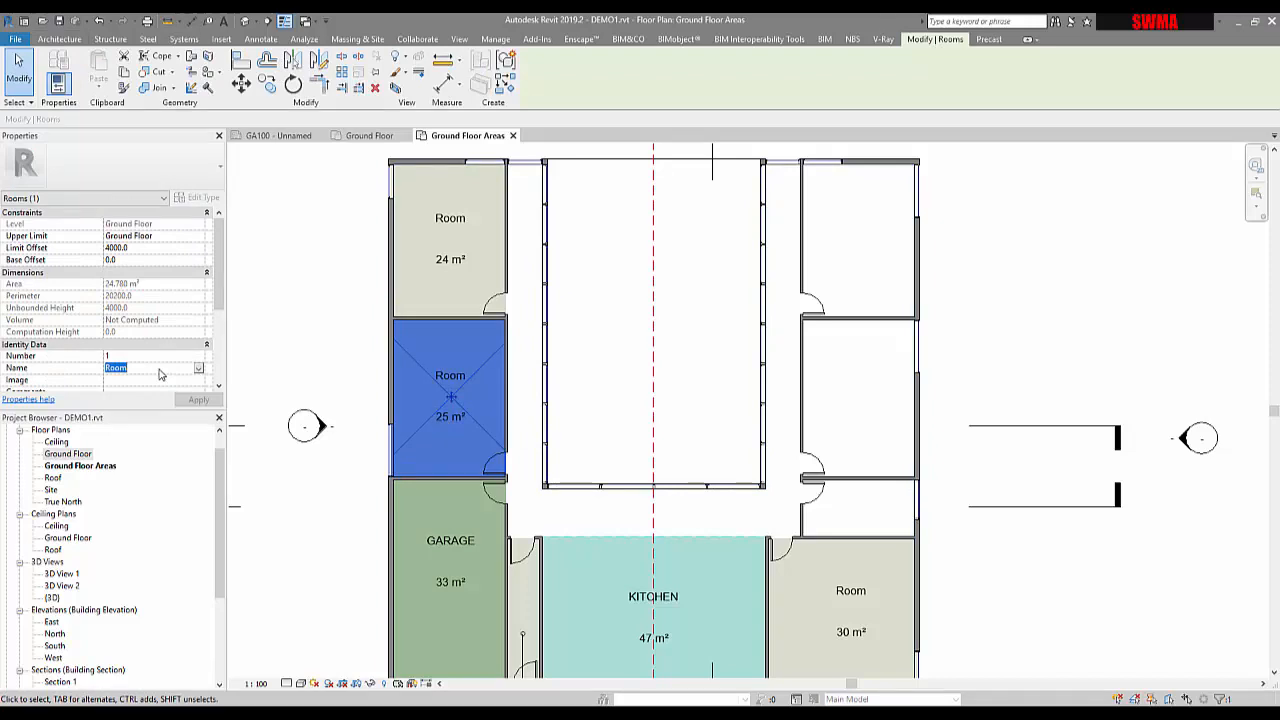
pyautogui.write('BEDROOM')
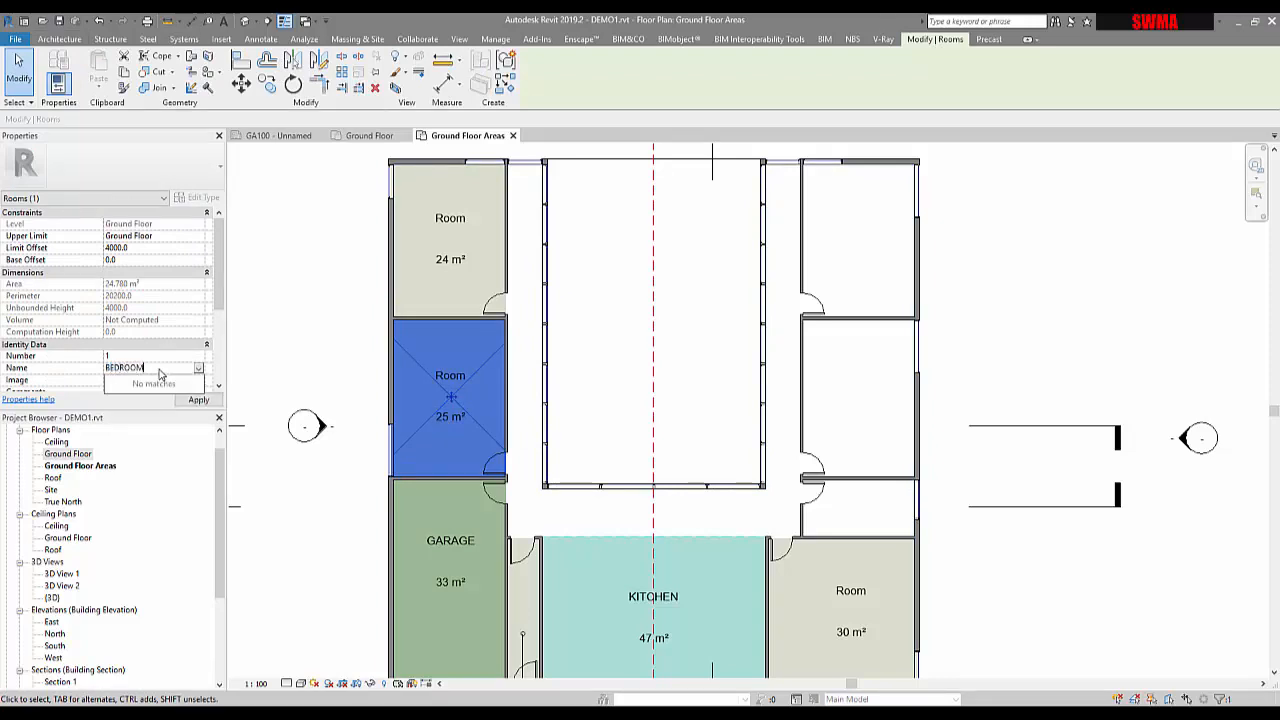
pyautogui.press('Return')
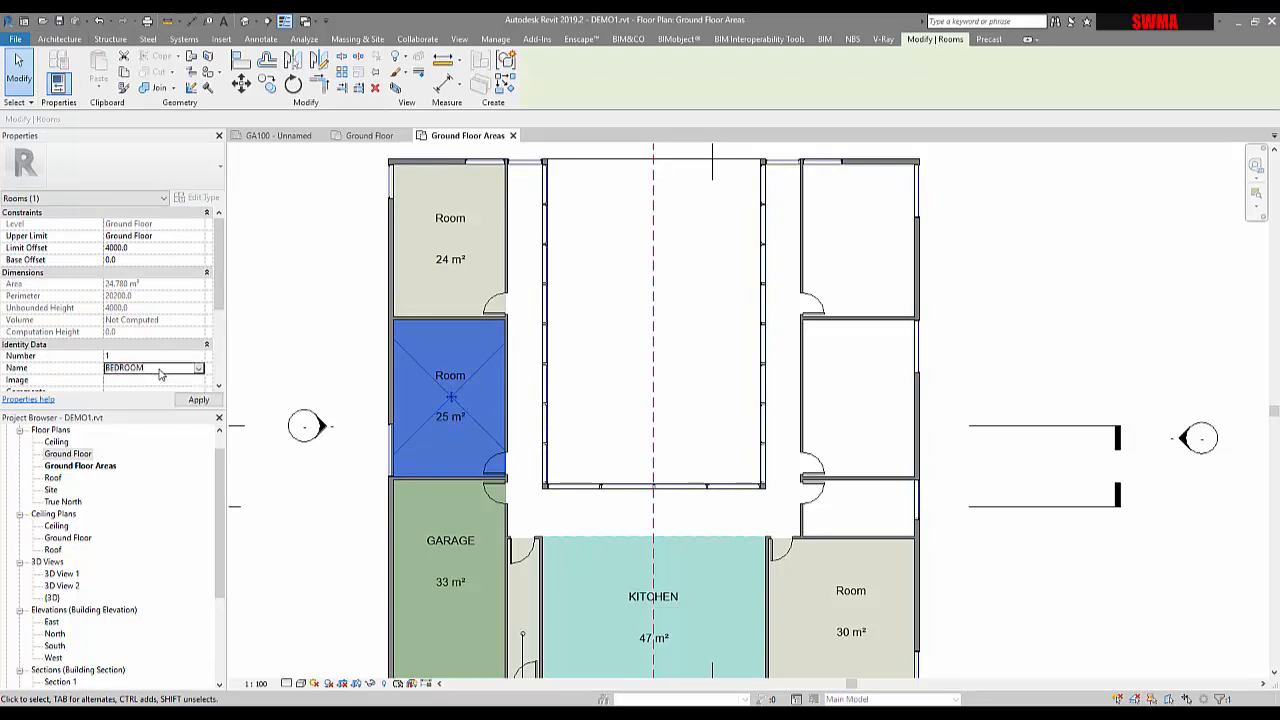
pyautogui.click(317, 312)
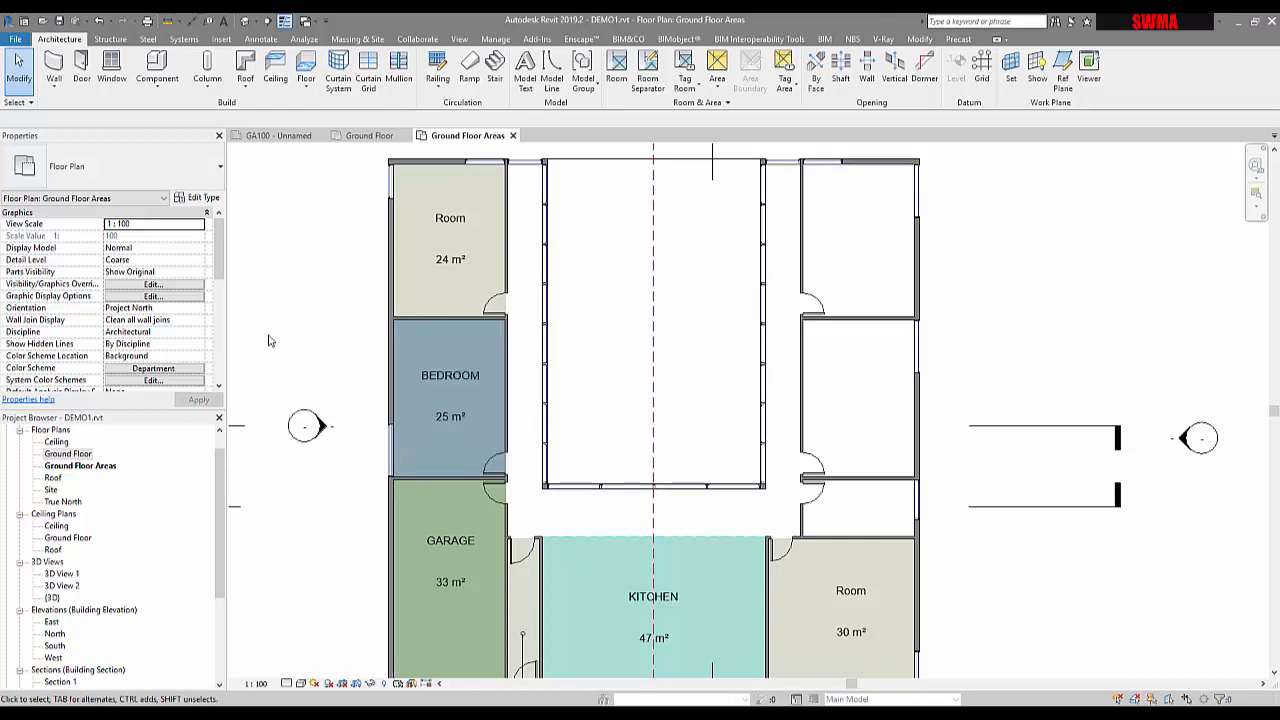
# Name the 24 m² room BEDROOM by picking it from the existing names
pyautogui.click(445, 232)
pyautogui.click(198, 370)
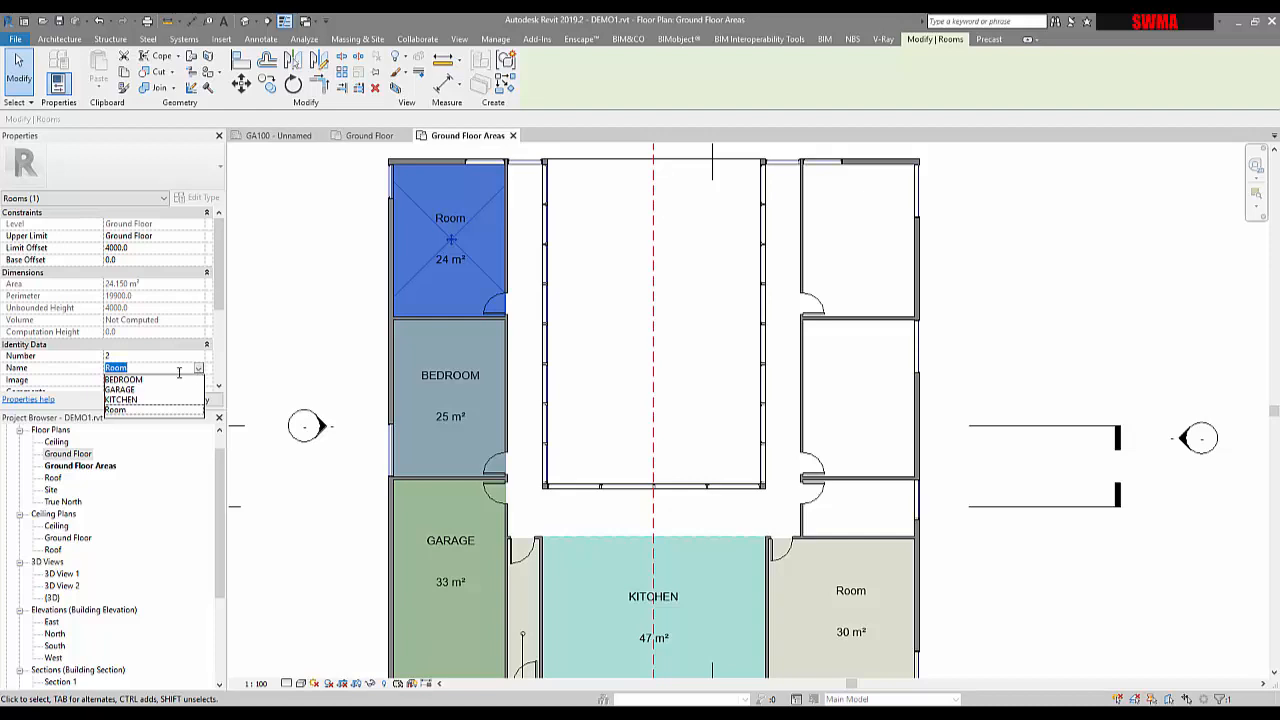
pyautogui.click(124, 380)
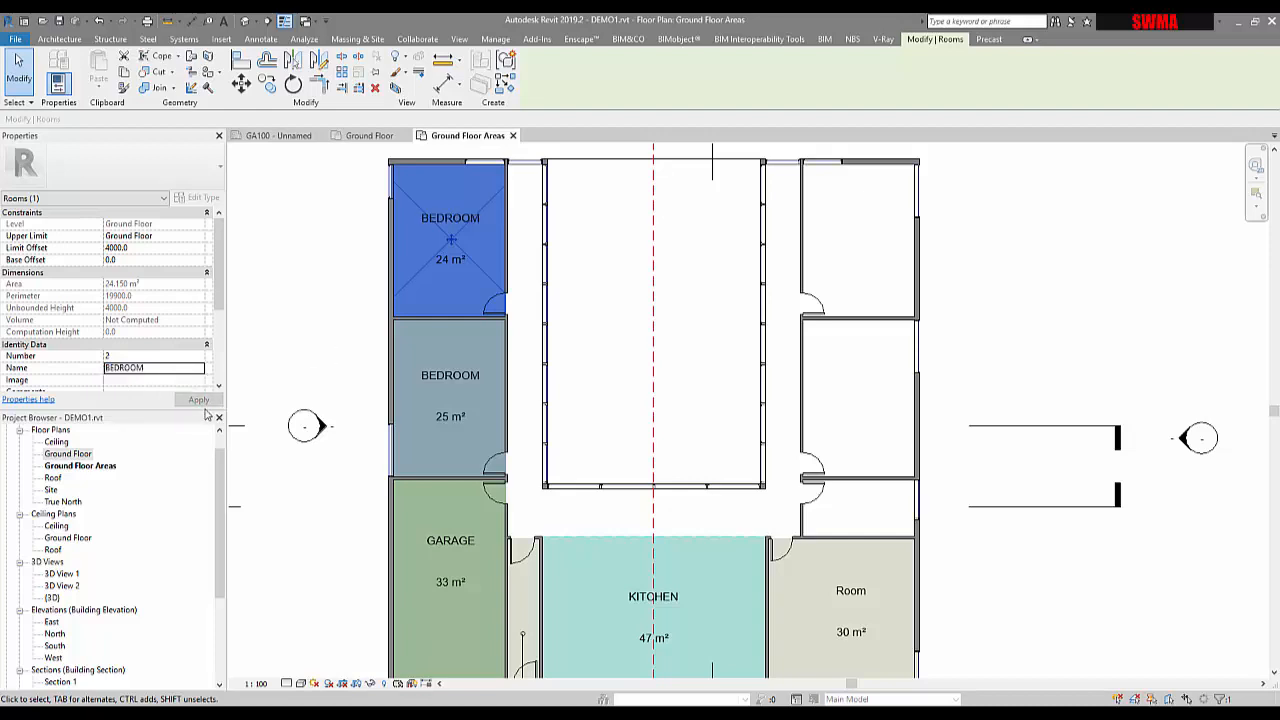
pyautogui.click(335, 337)
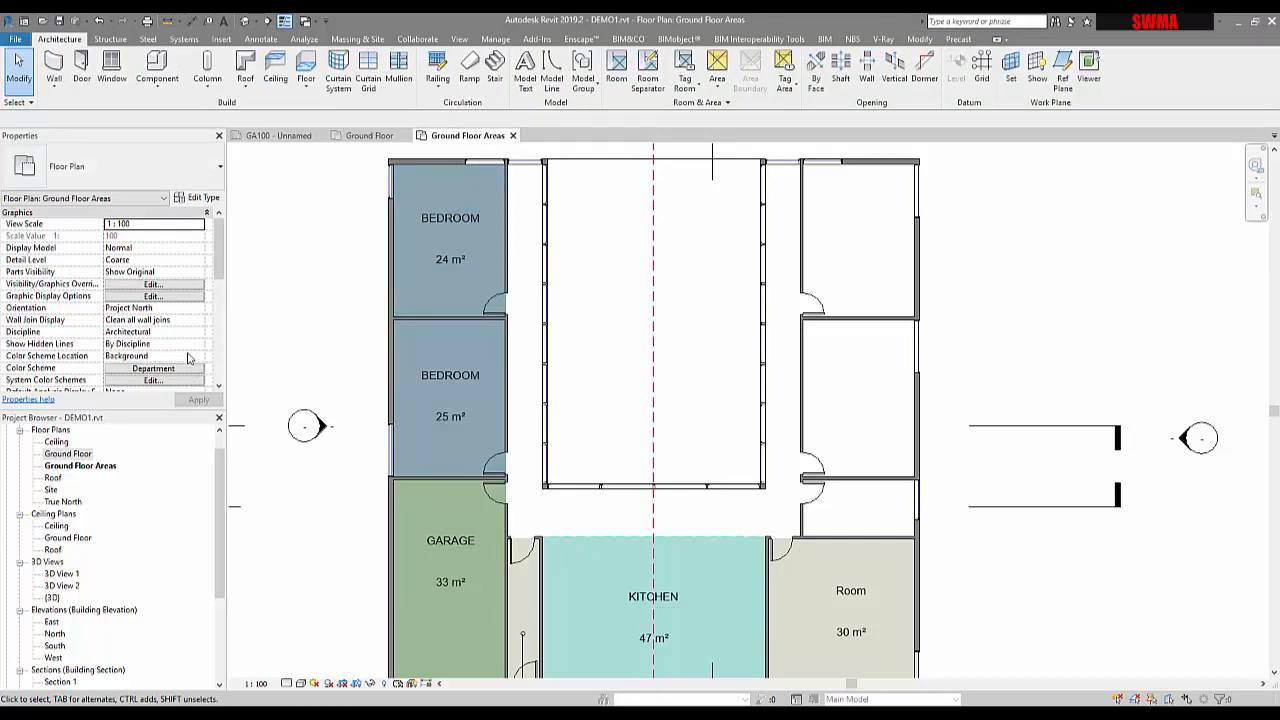
pyautogui.click(153, 368)
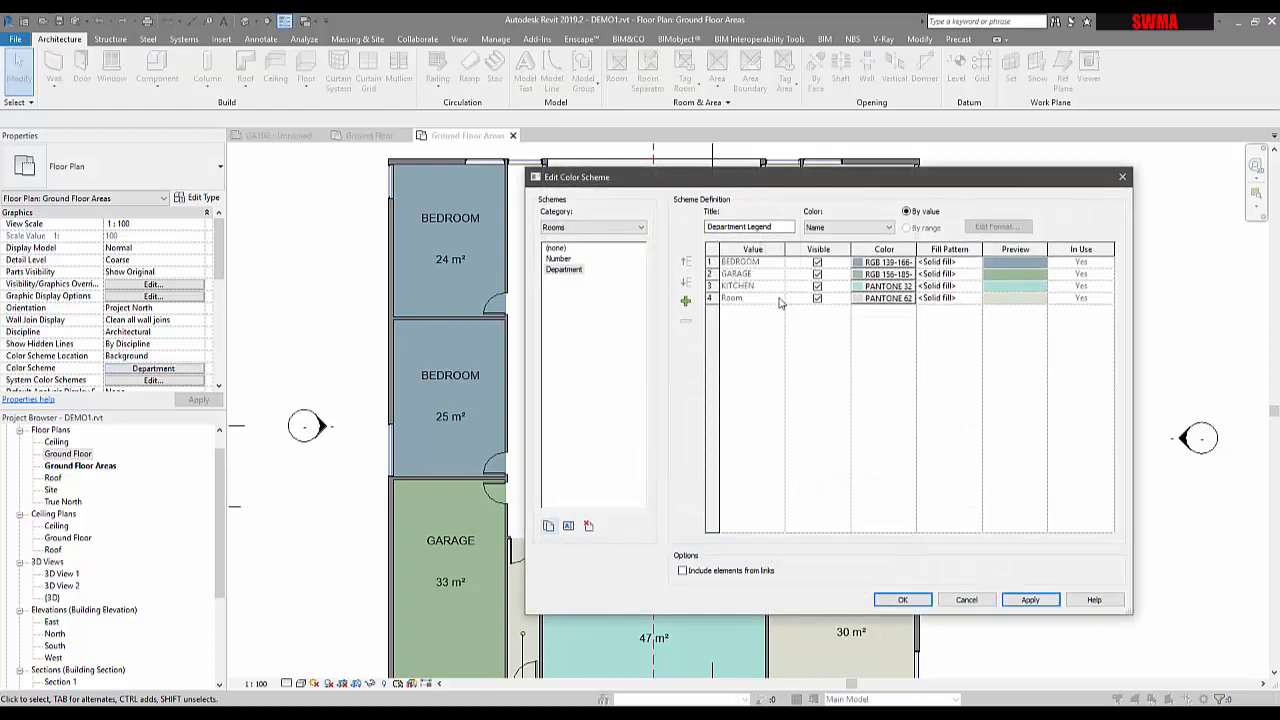
pyautogui.click(902, 599)
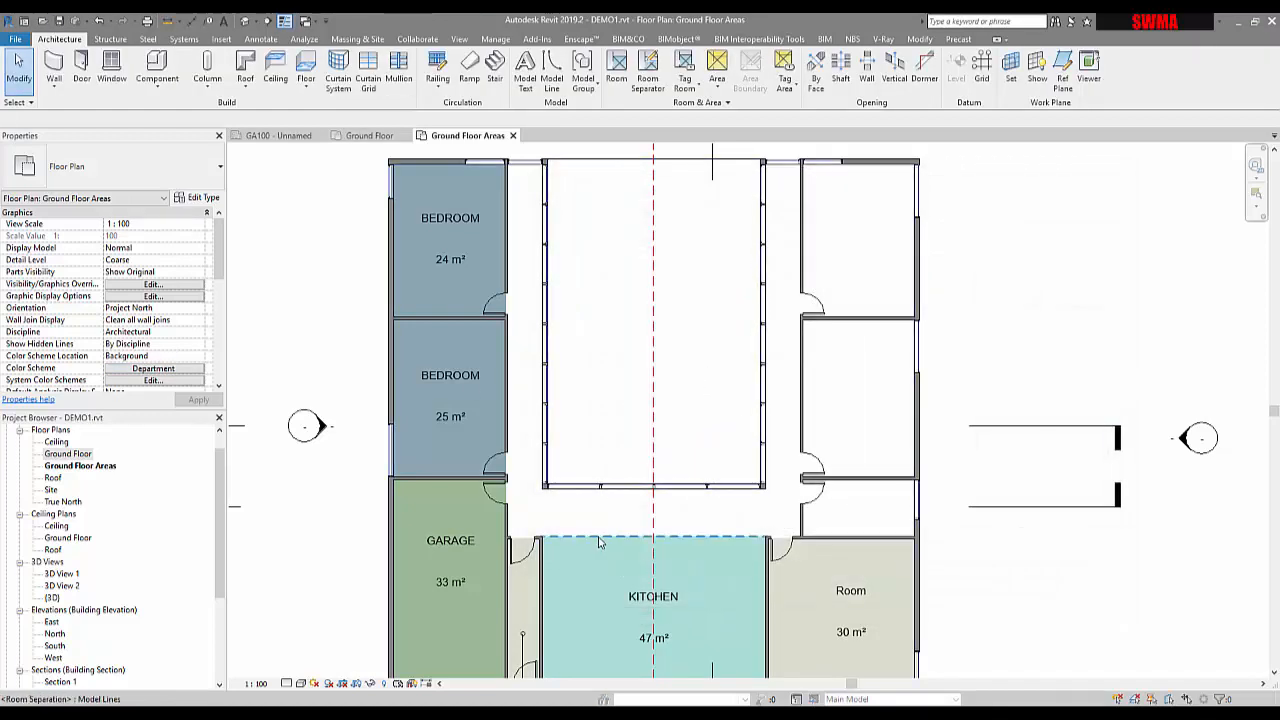
pyautogui.moveTo(599, 542); pyautogui.dragTo(638, 387, button='middle')
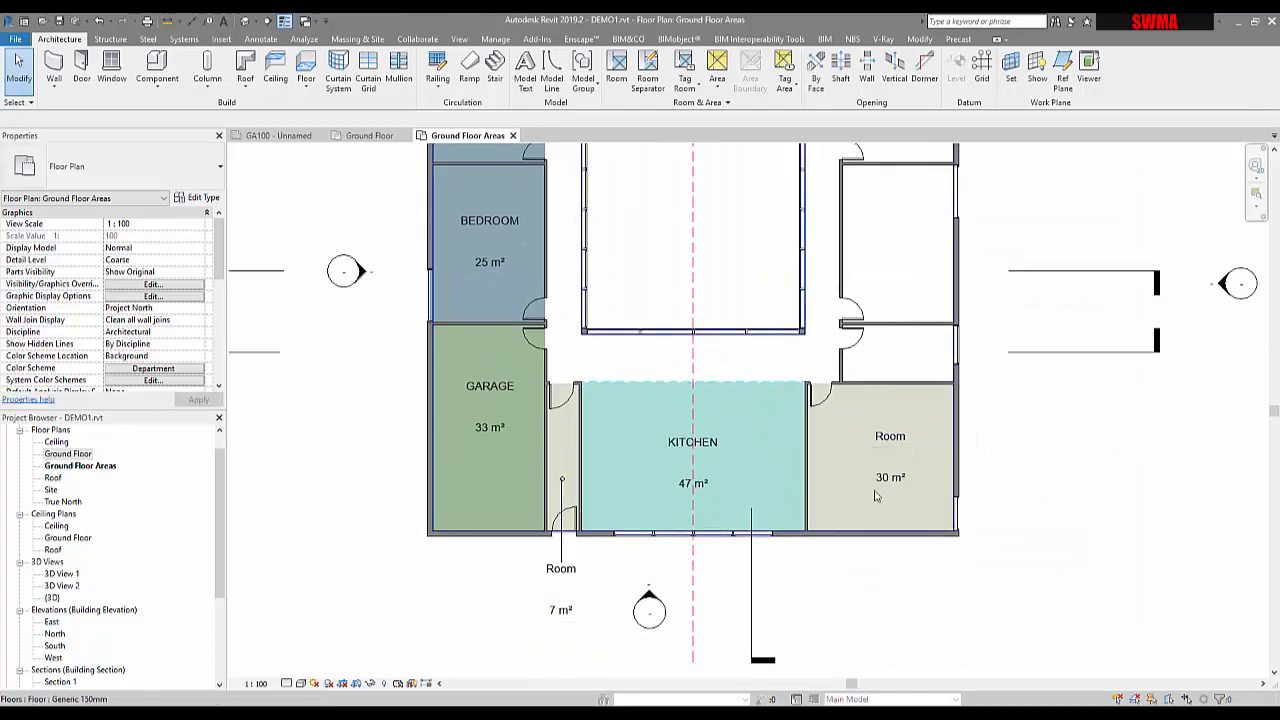
pyautogui.scroll(-2, 473, 311)
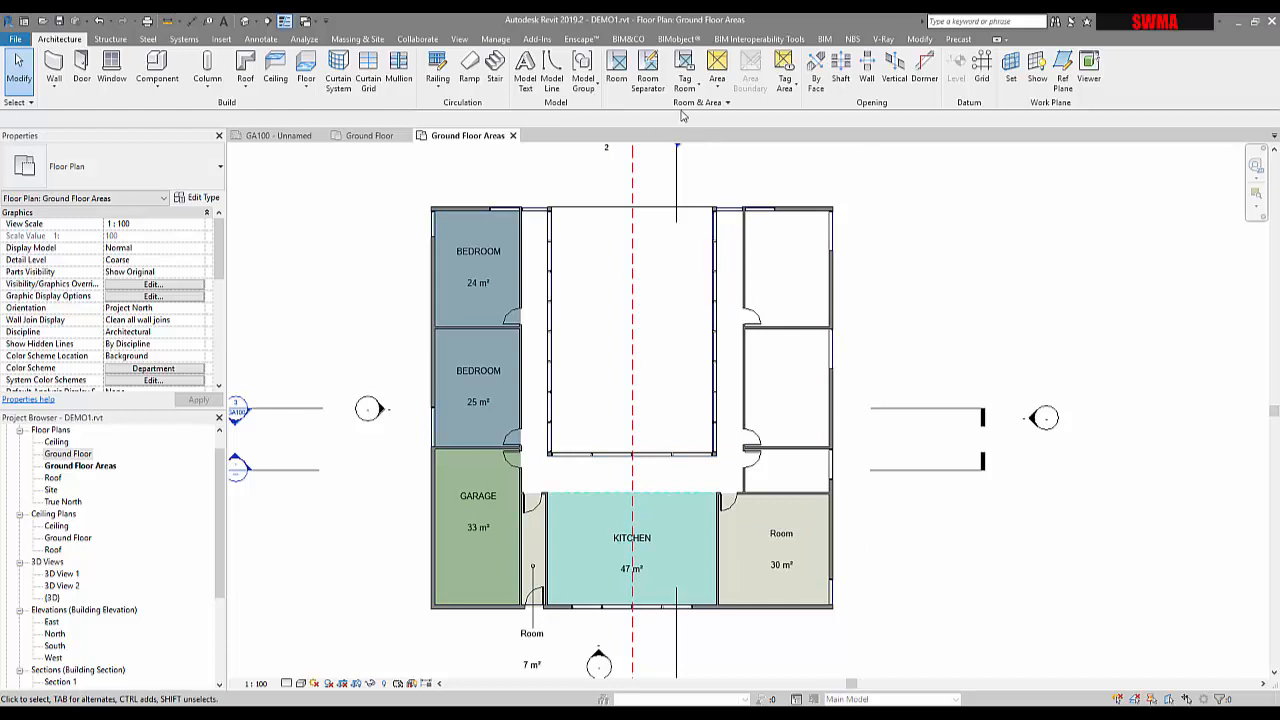
# Abandon a new legend view and launch the Color Fill Legend tool from Annotate instead
pyautogui.click(459, 39)
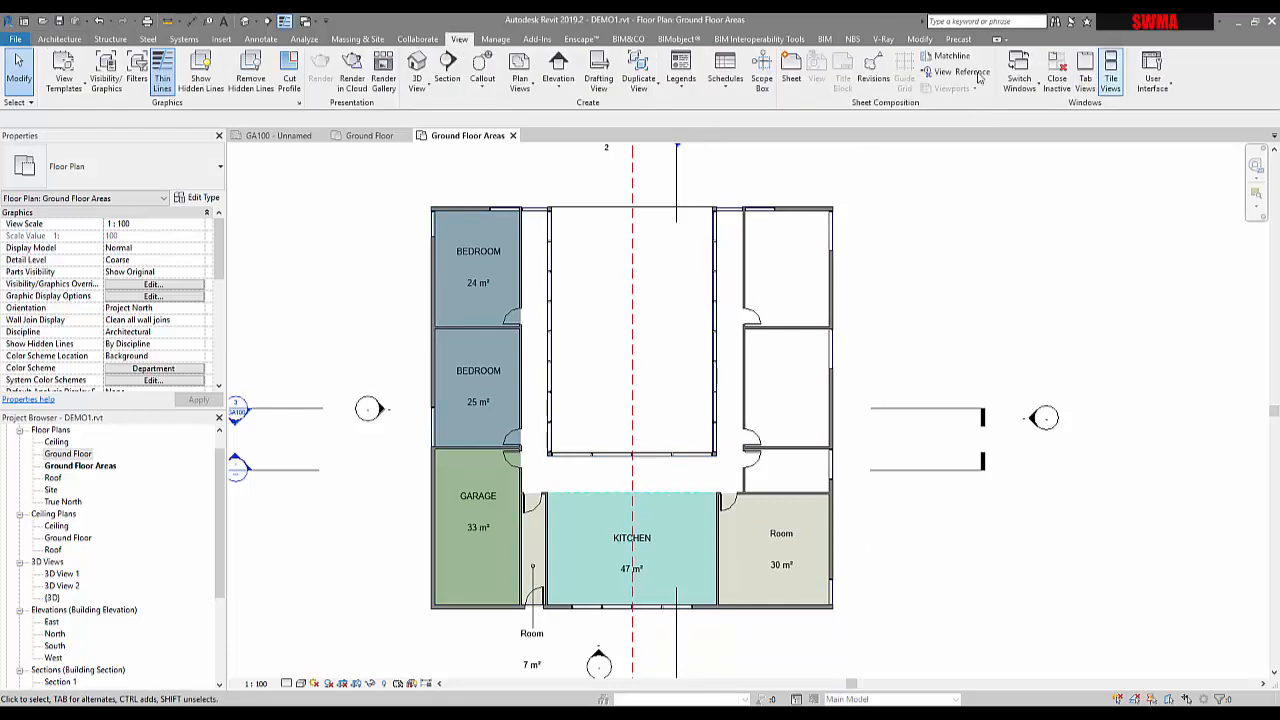
pyautogui.click(688, 92)
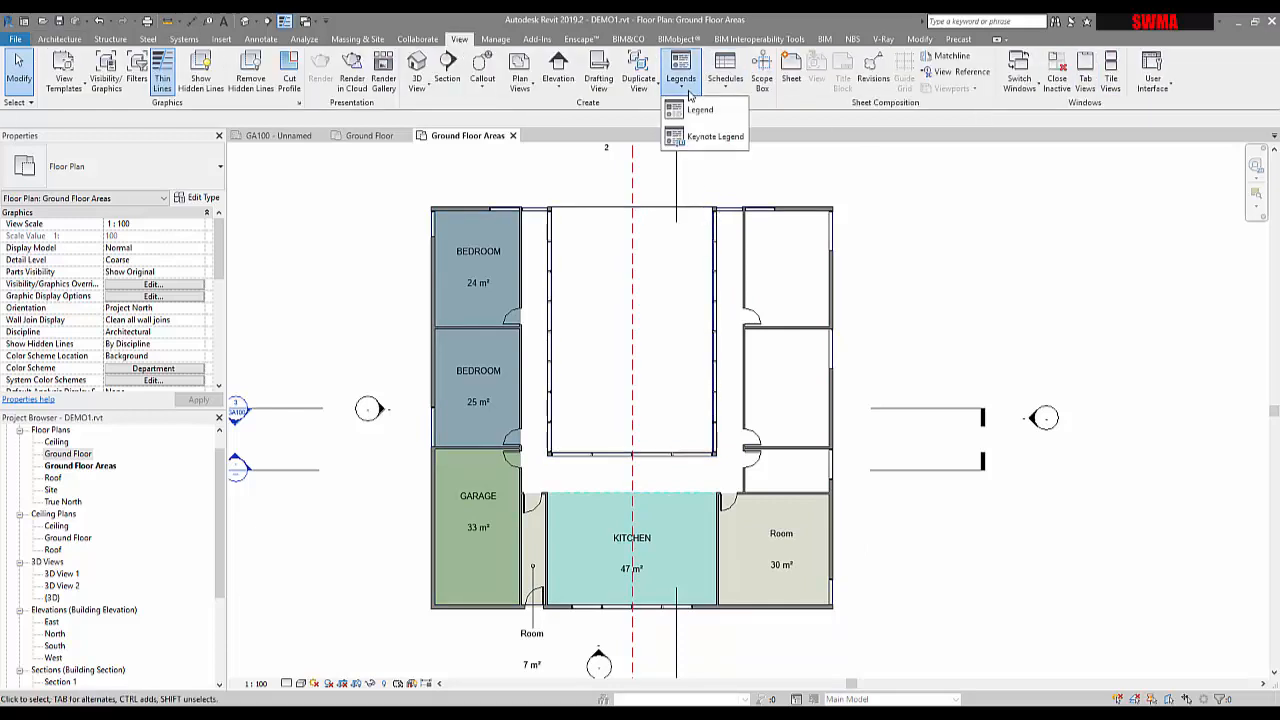
pyautogui.click(700, 109)
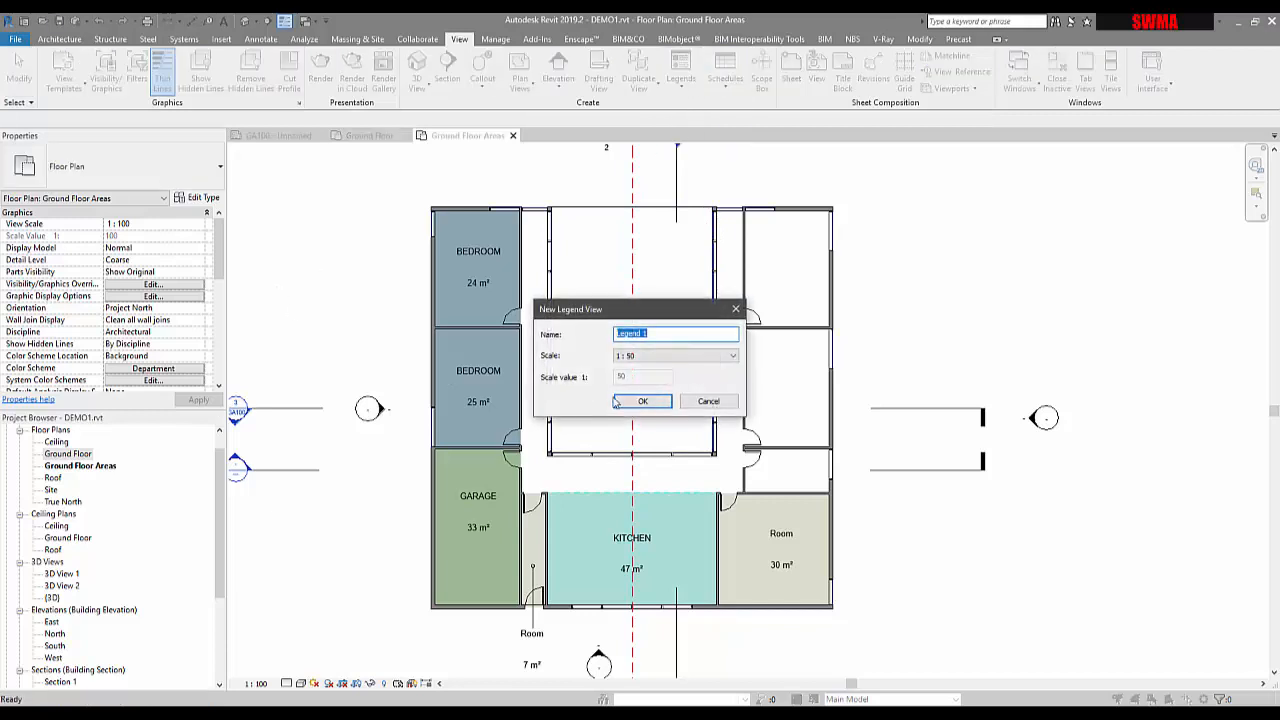
pyautogui.click(707, 401)
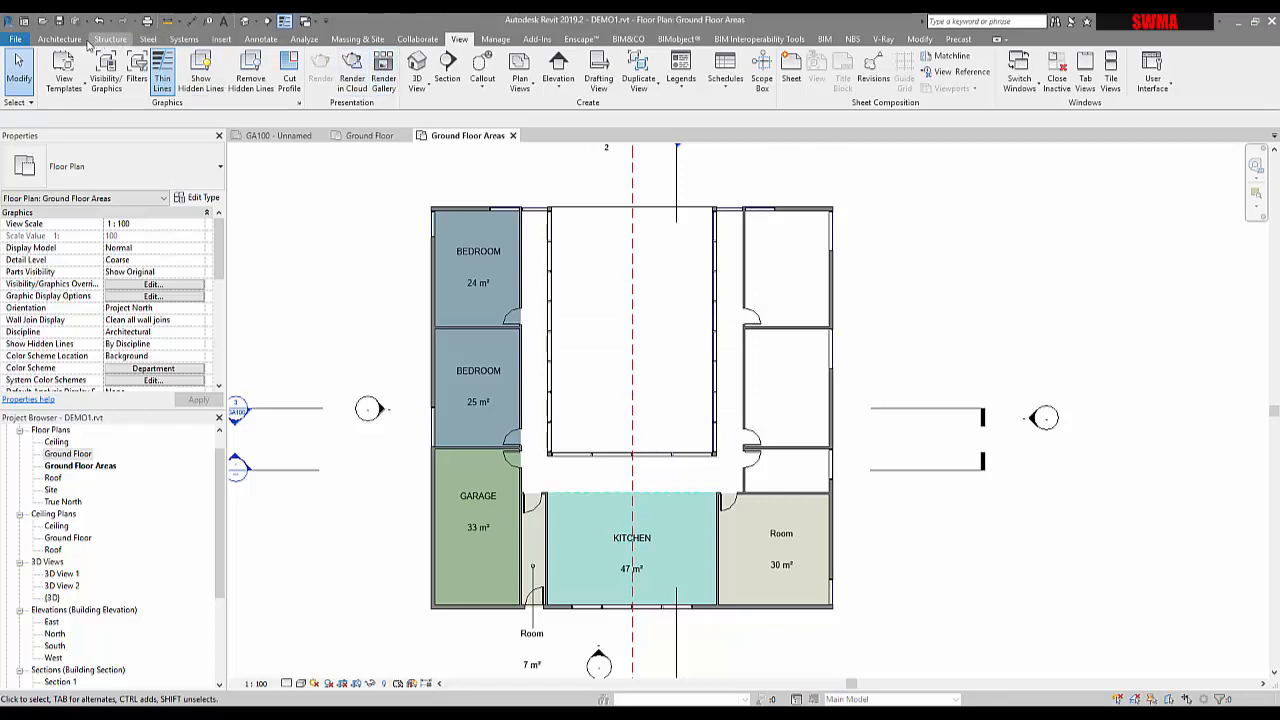
pyautogui.click(60, 39)
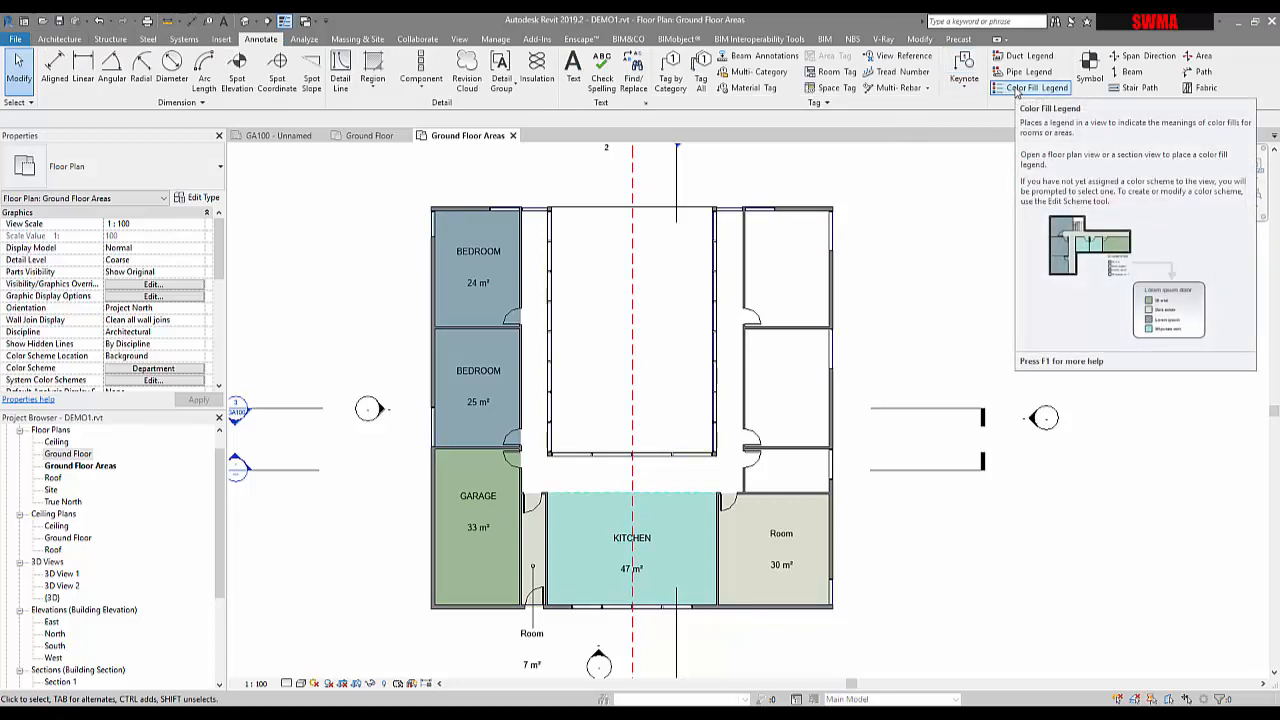
pyautogui.click(1018, 88)
# Place the colour fill legend to the right of the Ground Floor Areas plan
pyautogui.click(880, 232)
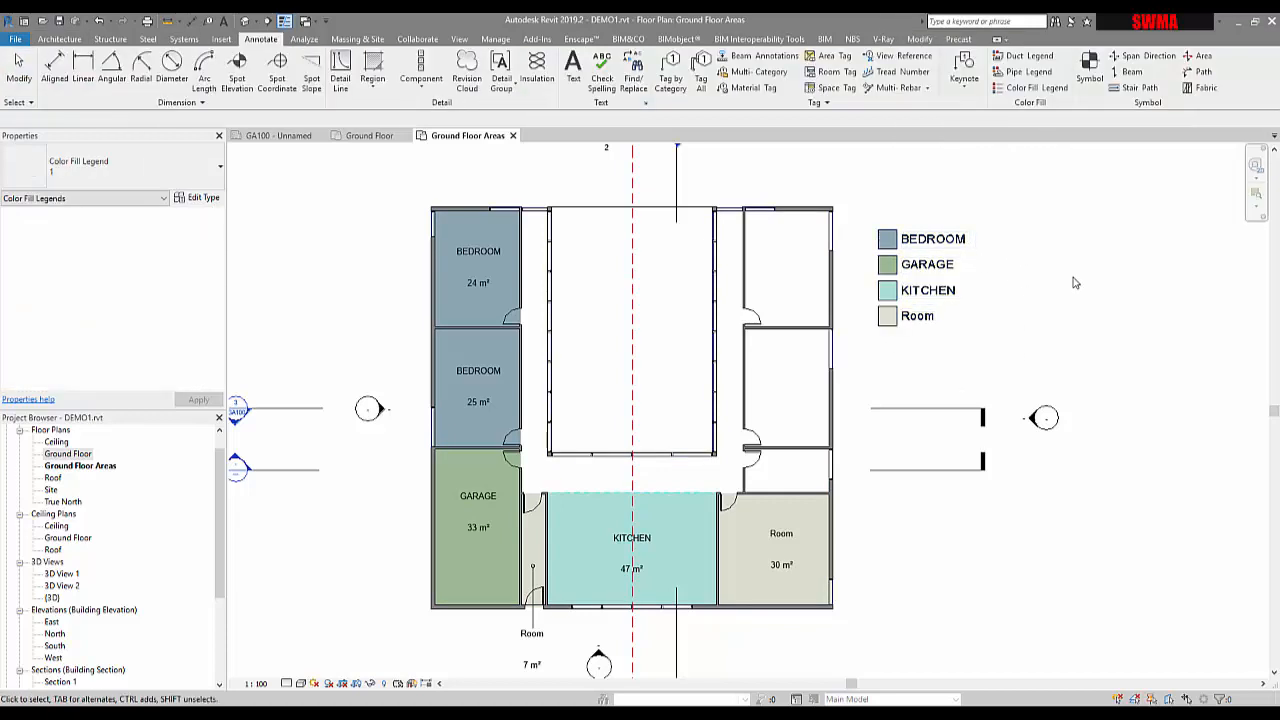
pyautogui.press('Escape')
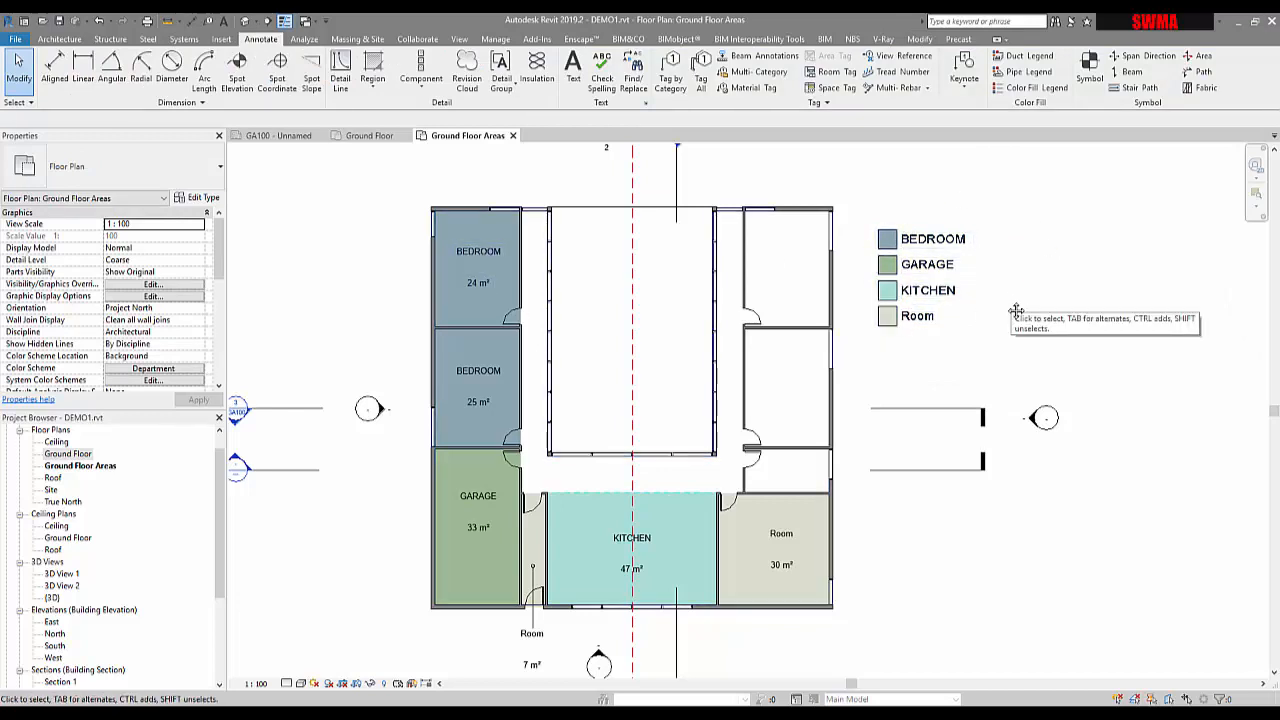
pyautogui.moveTo(1014, 306); pyautogui.dragTo(1031, 306, button='middle')
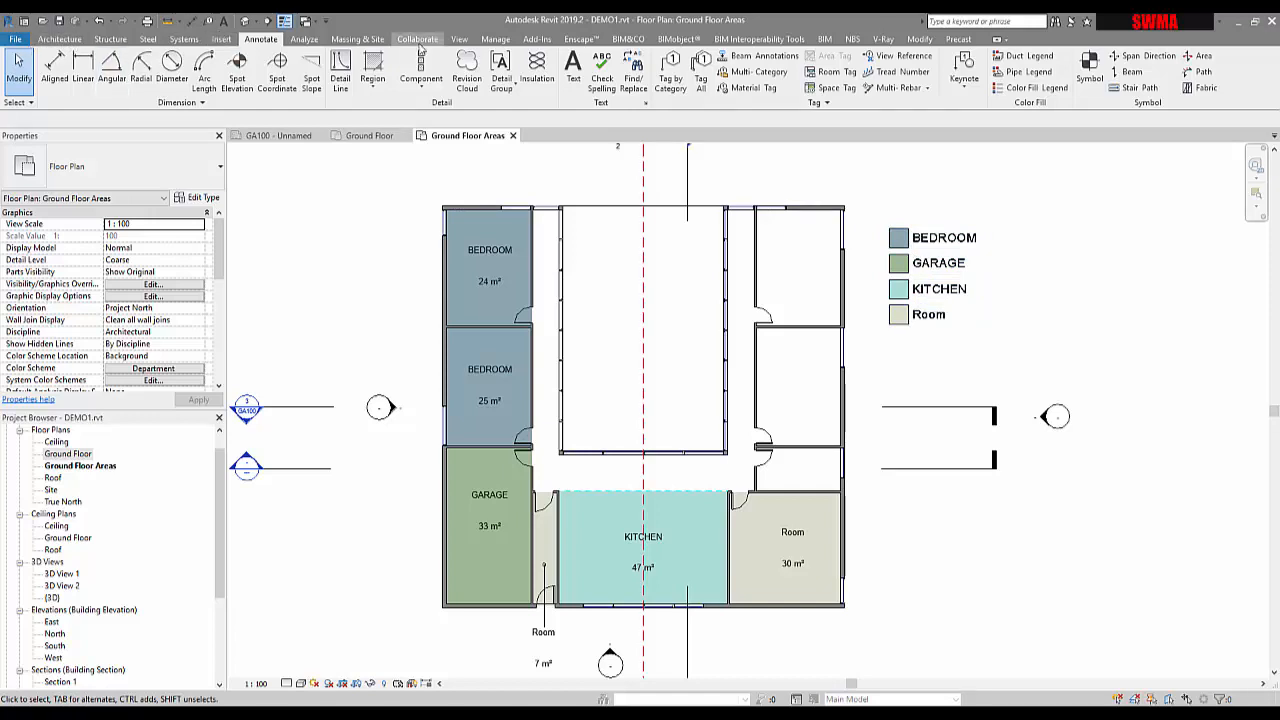
pyautogui.click(461, 40)
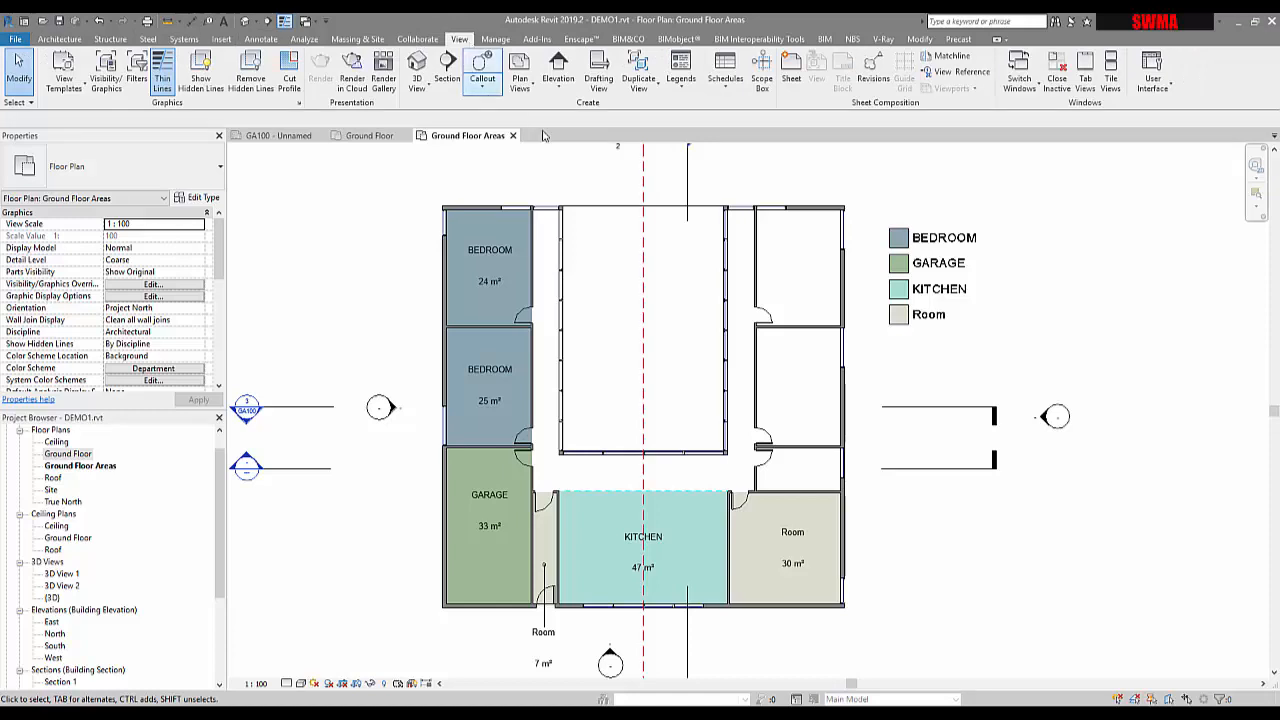
# Create a new Rooms schedule named Room Schedule with phase New Construction
pyautogui.click(716, 94)
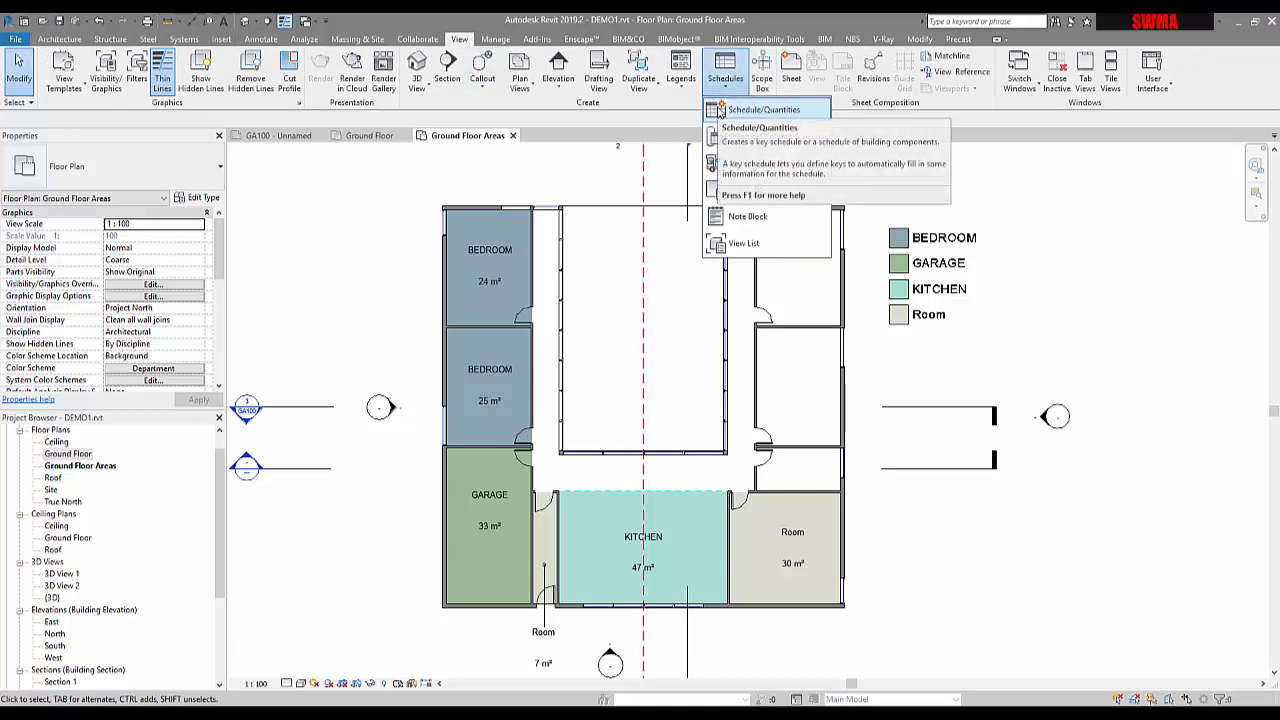
pyautogui.click(717, 110)
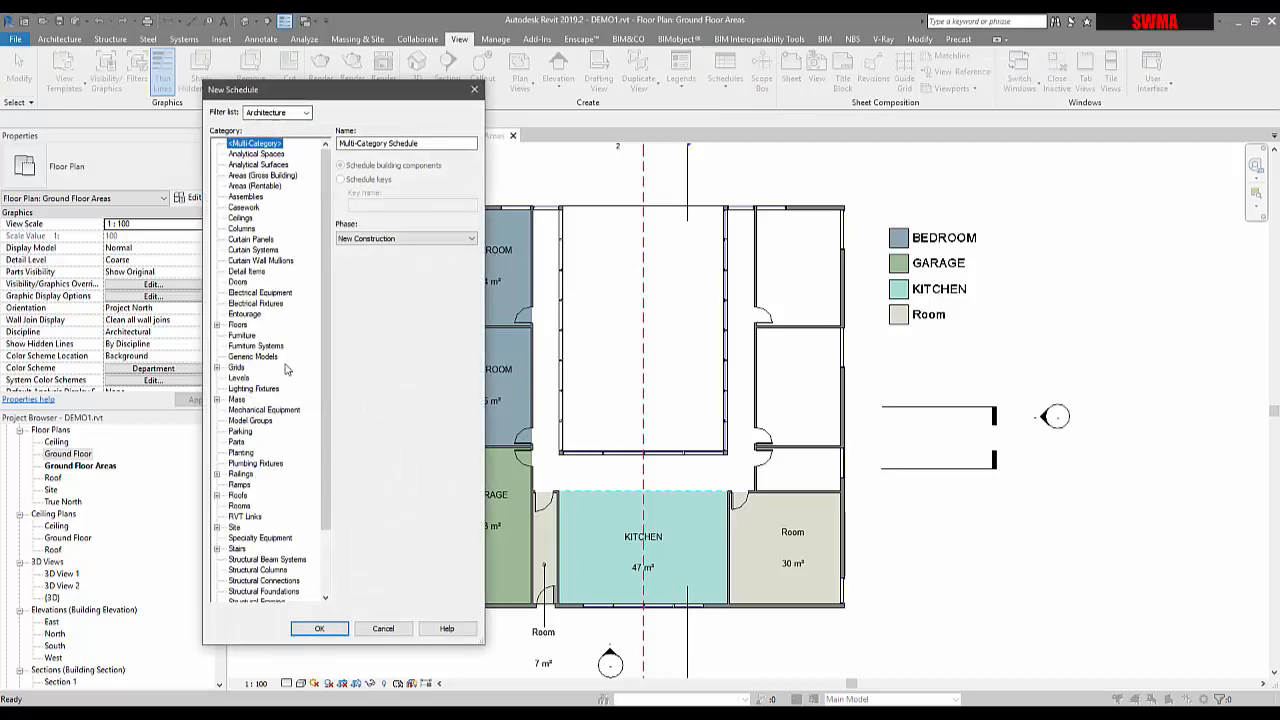
pyautogui.click(241, 505)
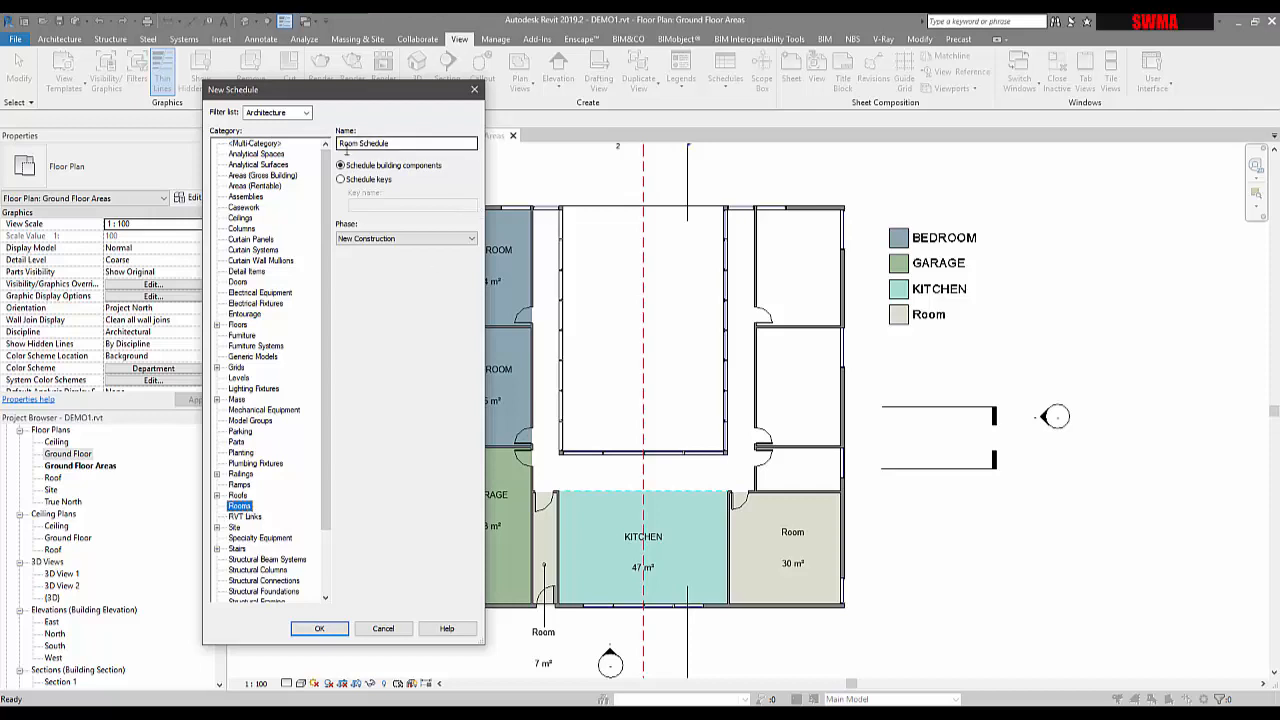
pyautogui.click(405, 238)
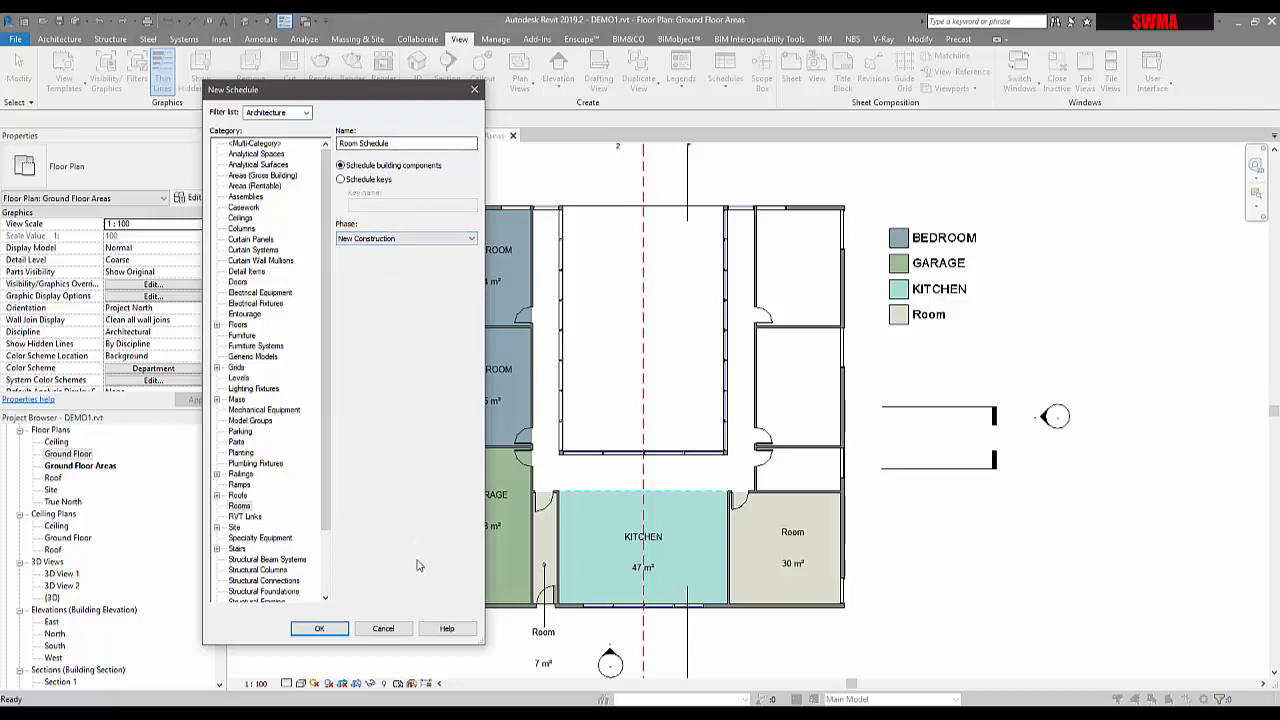
pyautogui.click(320, 629)
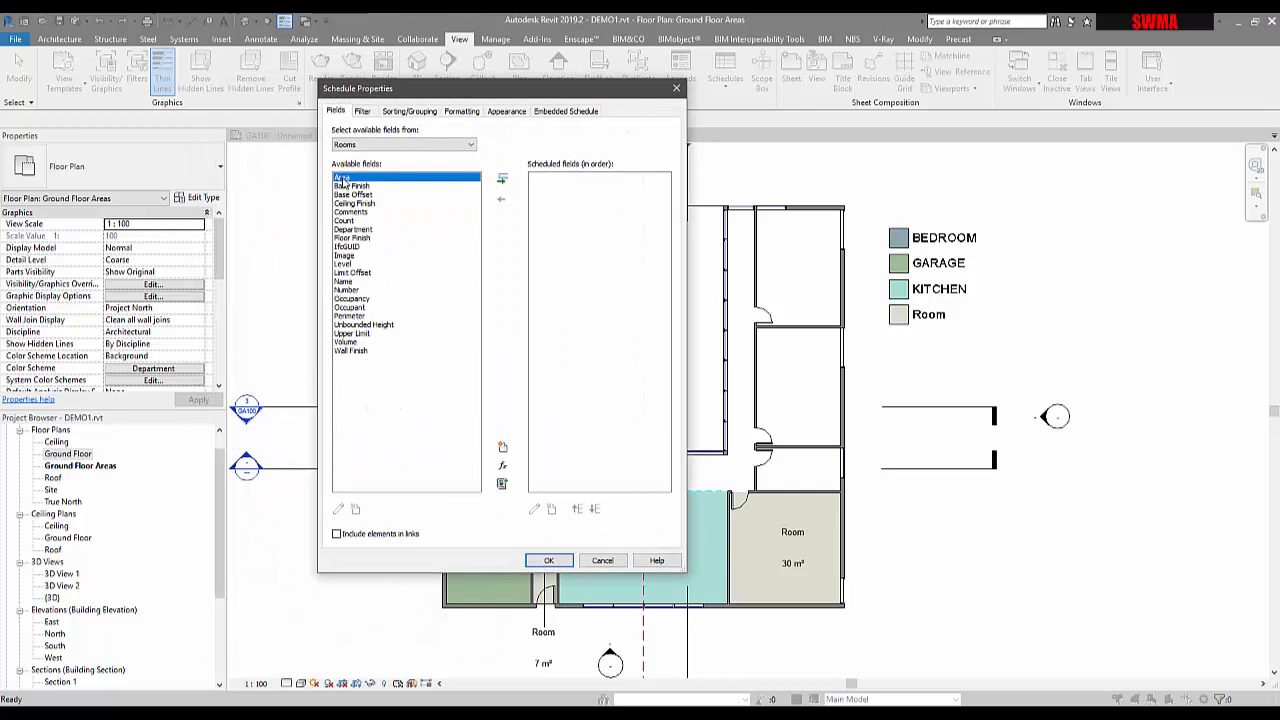
# Add Name, Number, Count, Level and Department alongside Area as Room Schedule fields
pyautogui.keyDown('ctrl'); pyautogui.click(345, 281); pyautogui.keyUp('ctrl')
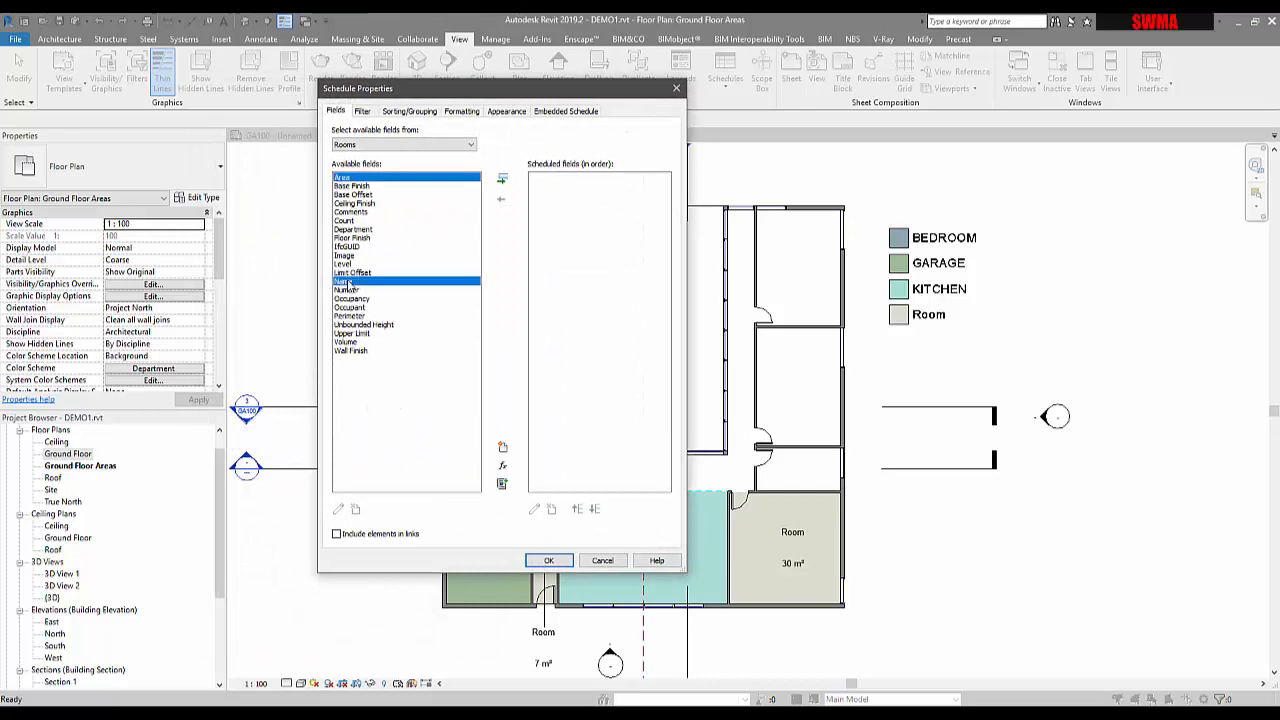
pyautogui.keyDown('ctrl'); pyautogui.click(350, 290); pyautogui.keyUp('ctrl')
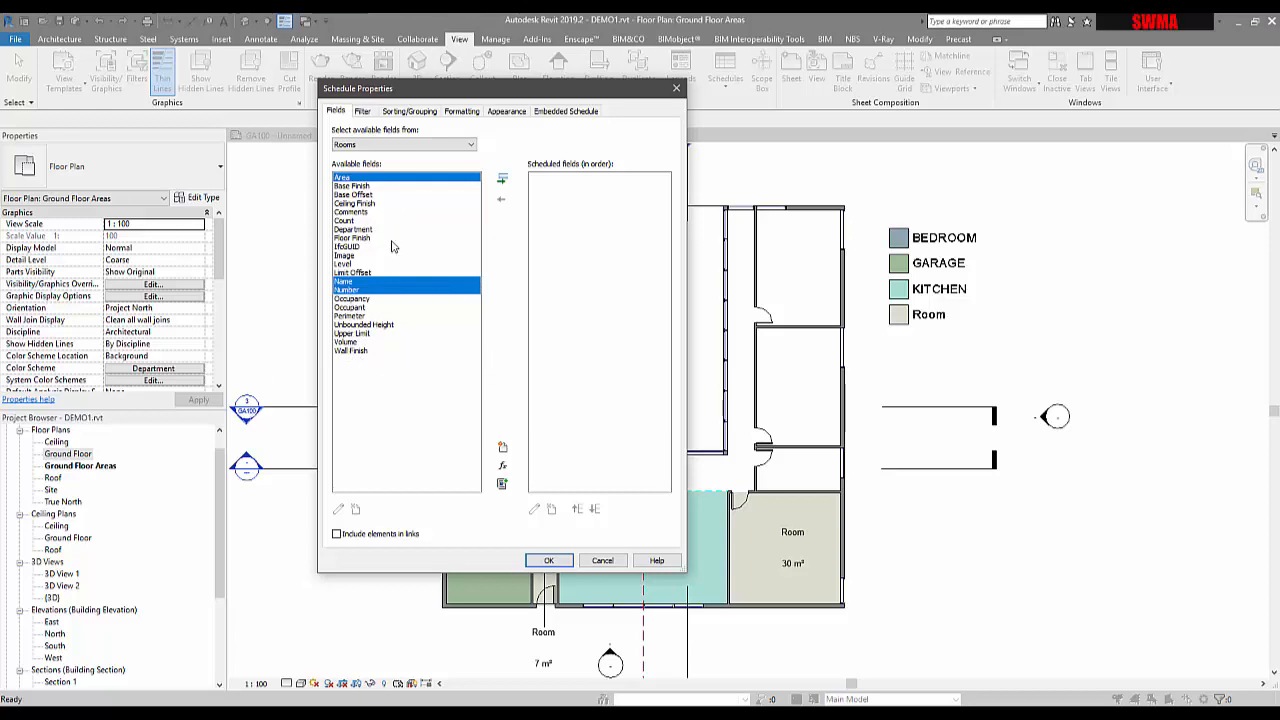
pyautogui.keyDown('ctrl'); pyautogui.click(340, 221); pyautogui.keyUp('ctrl')
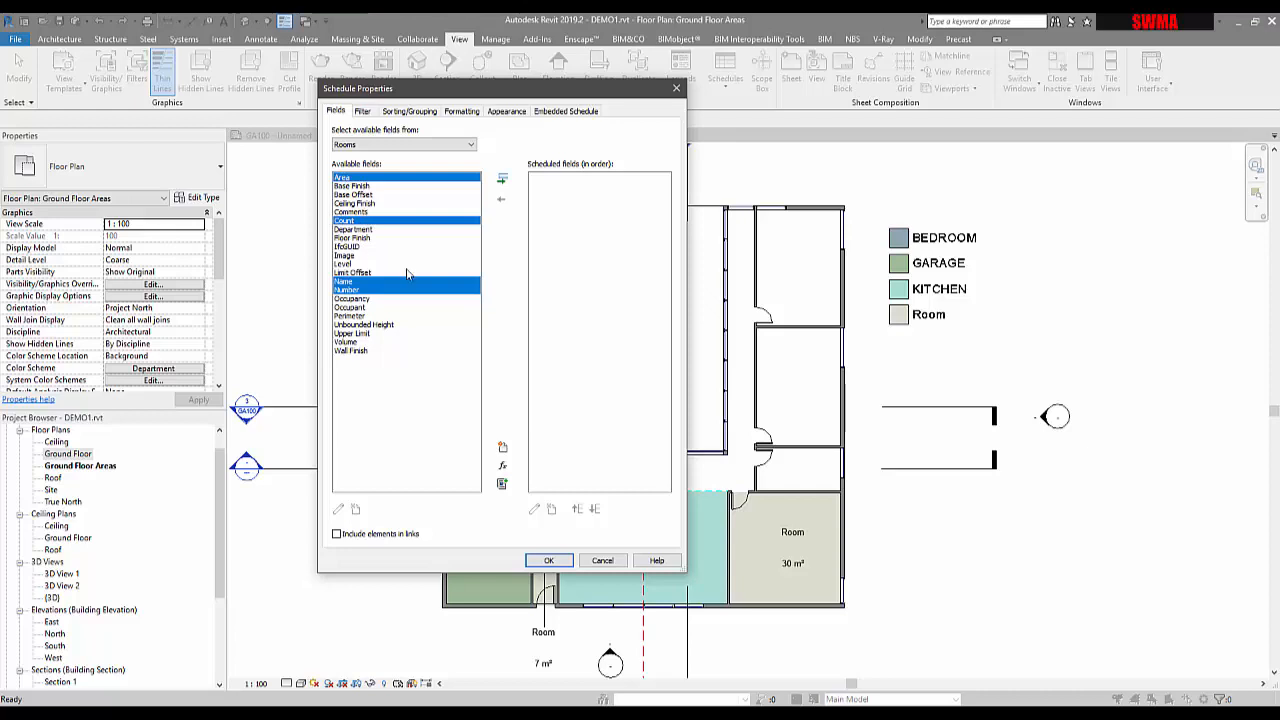
pyautogui.keyDown('ctrl'); pyautogui.click(342, 263); pyautogui.keyUp('ctrl')
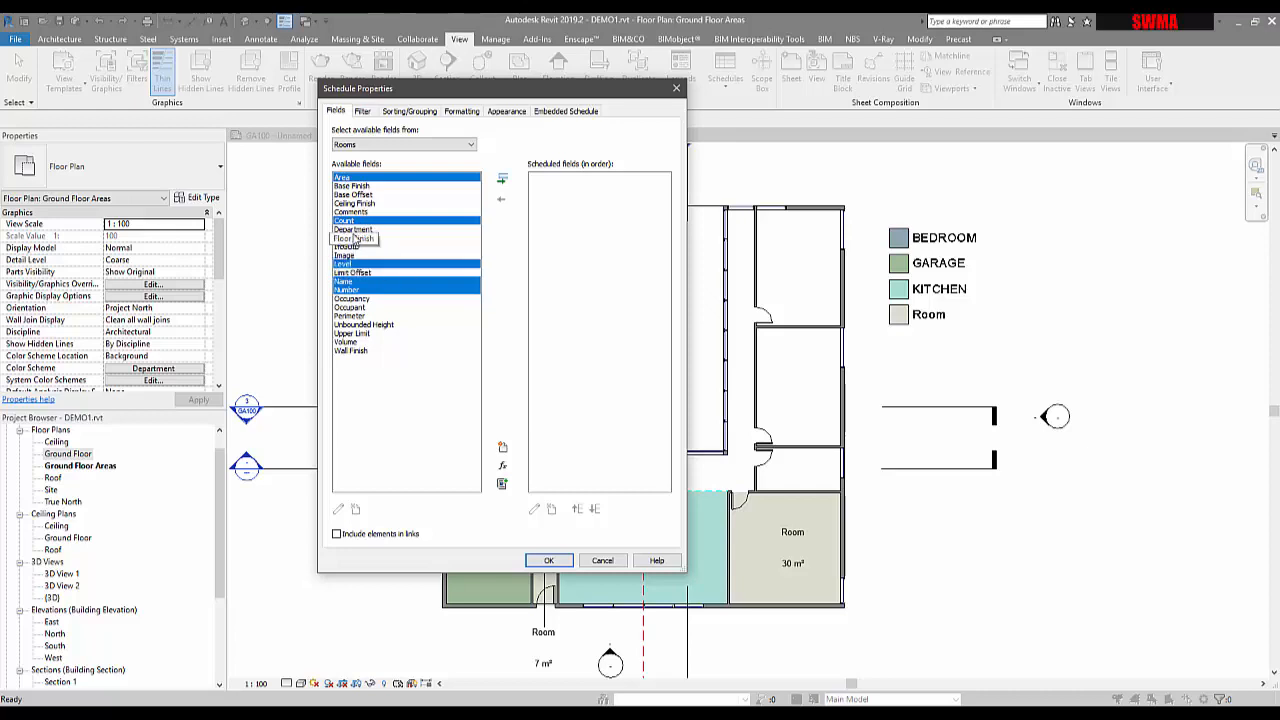
pyautogui.keyDown('ctrl'); pyautogui.click(353, 230); pyautogui.keyUp('ctrl')
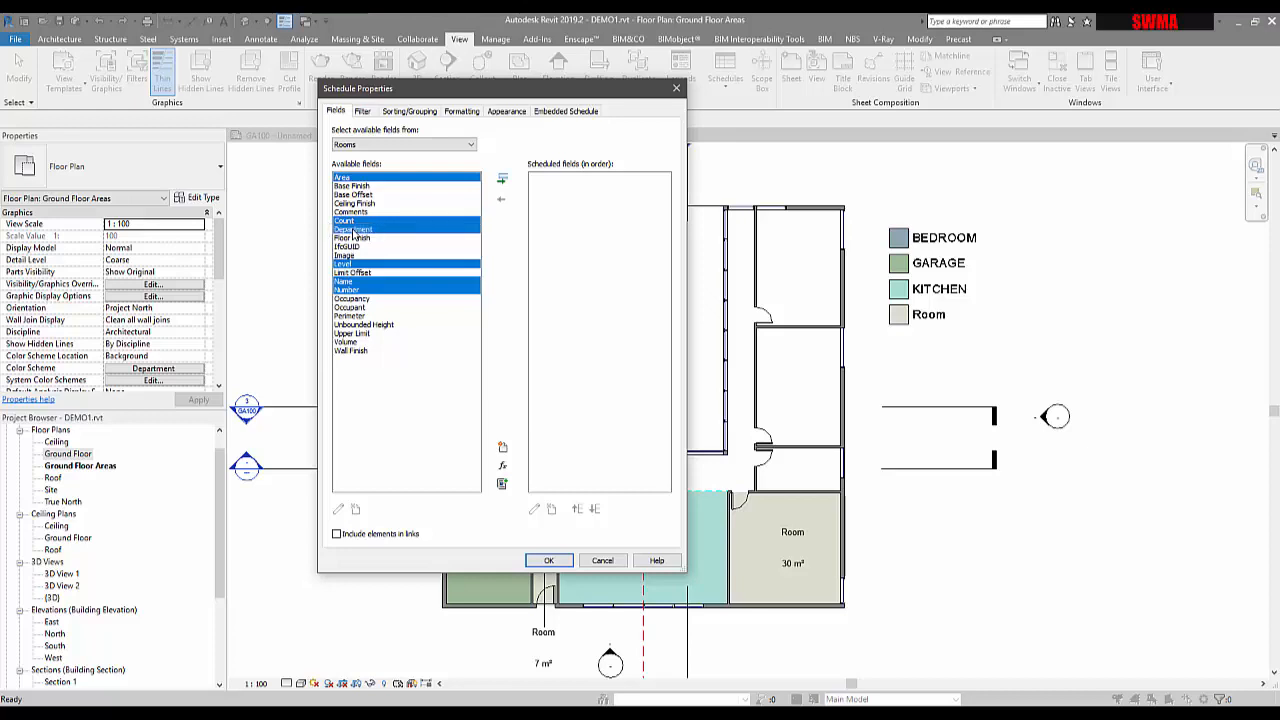
pyautogui.click(502, 180)
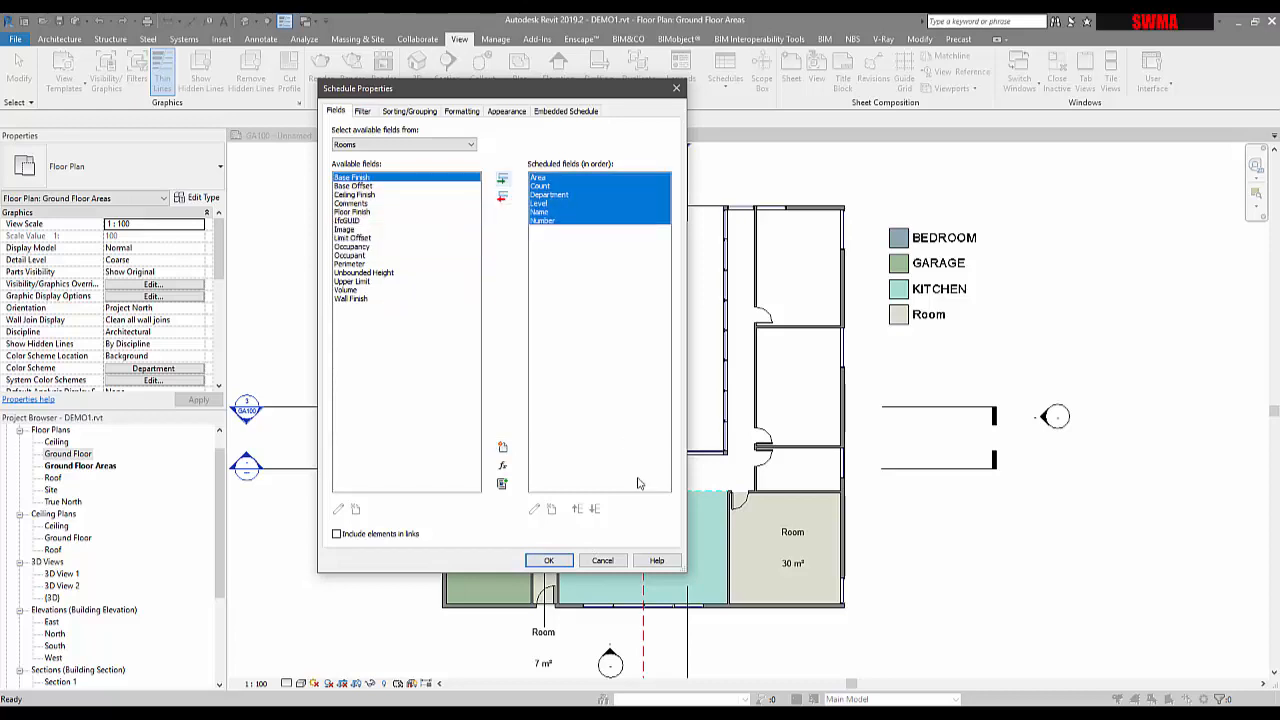
pyautogui.click(548, 560)
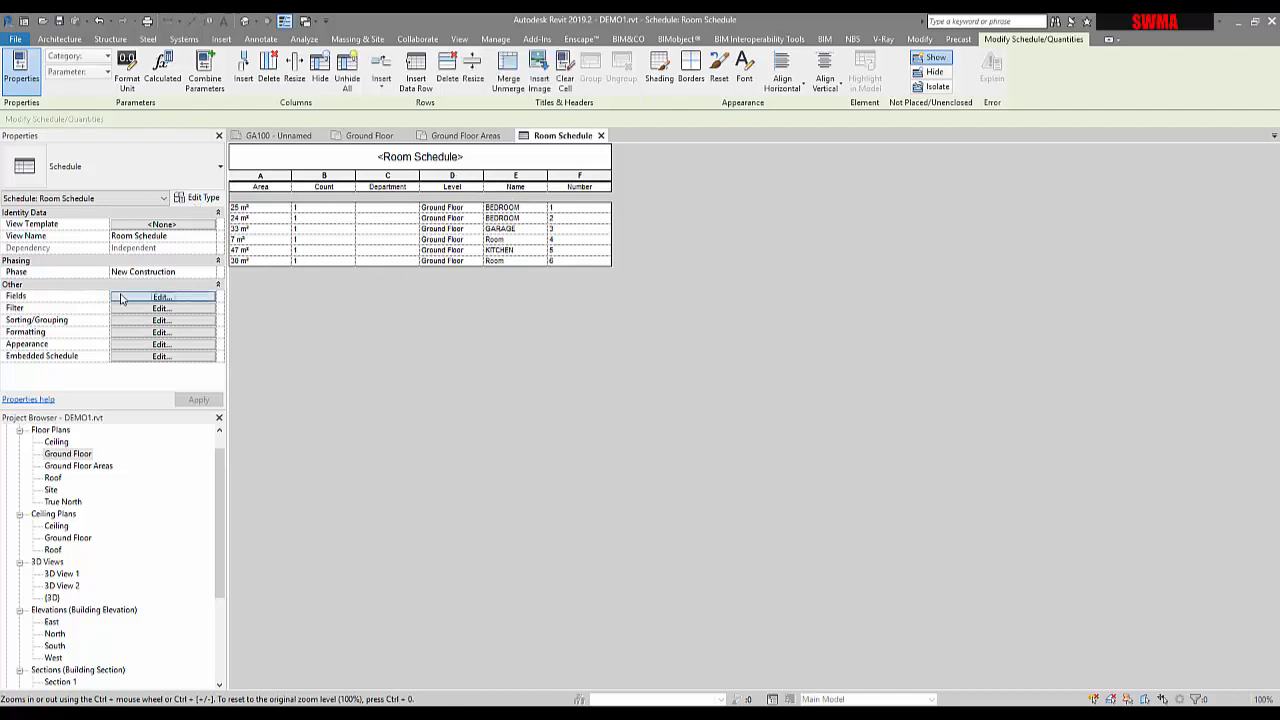
pyautogui.click(160, 297)
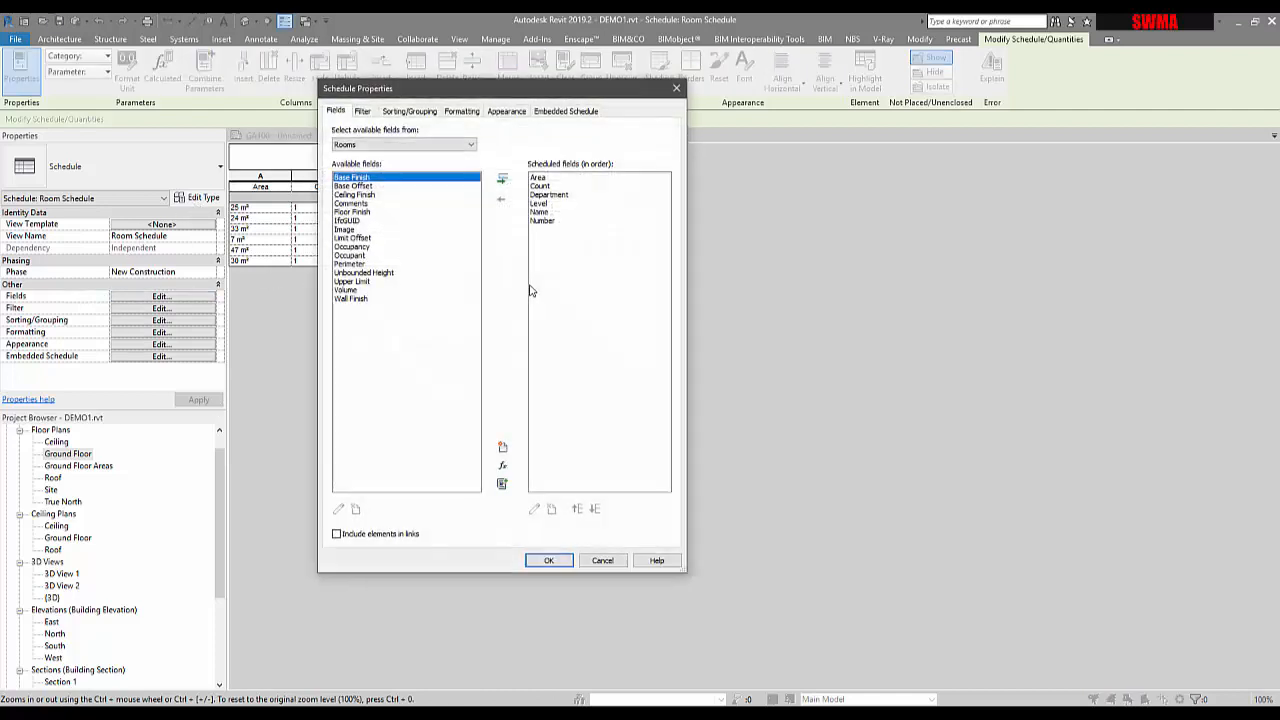
pyautogui.click(366, 113)
pyautogui.click(395, 114)
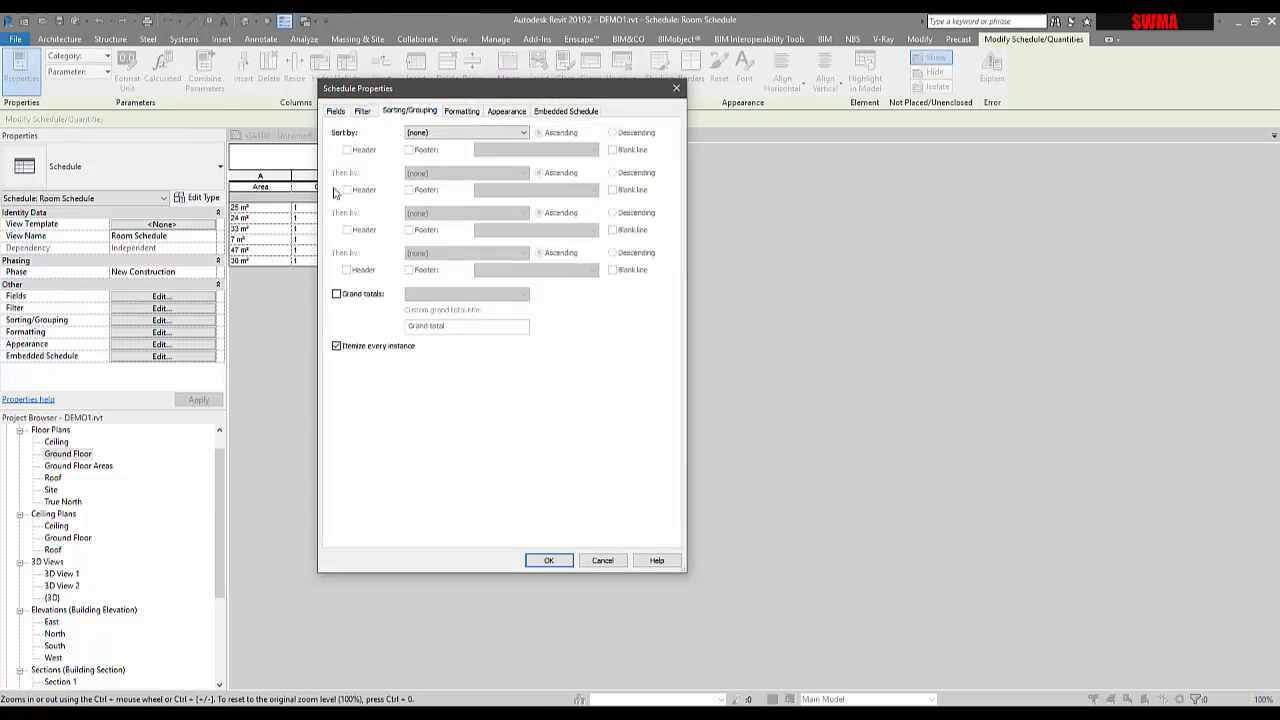
pyautogui.click(463, 113)
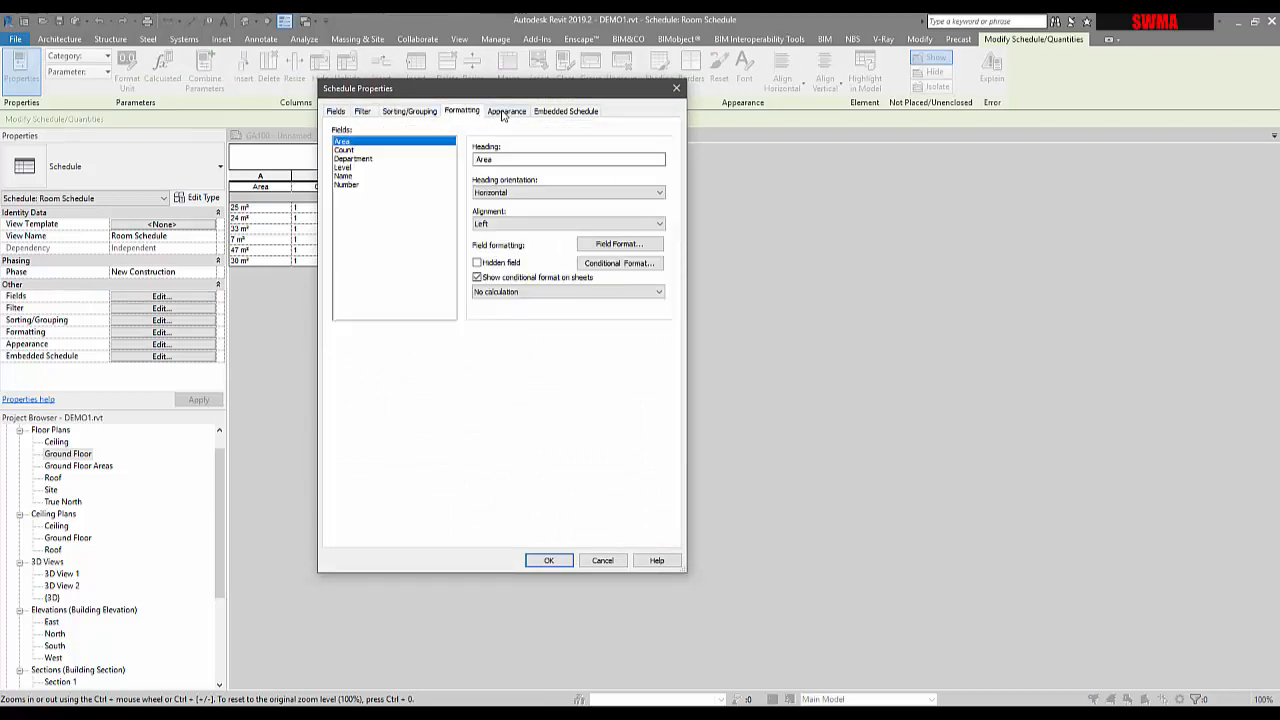
pyautogui.click(505, 113)
pyautogui.click(563, 112)
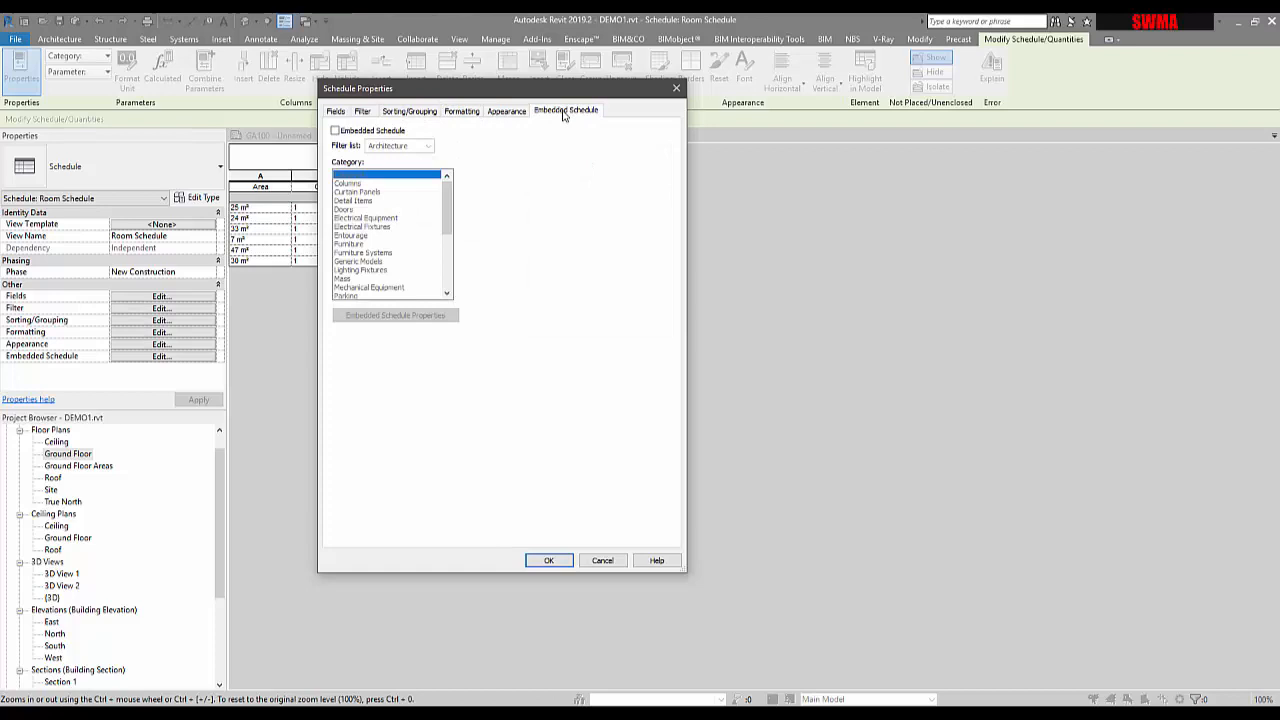
pyautogui.click(679, 88)
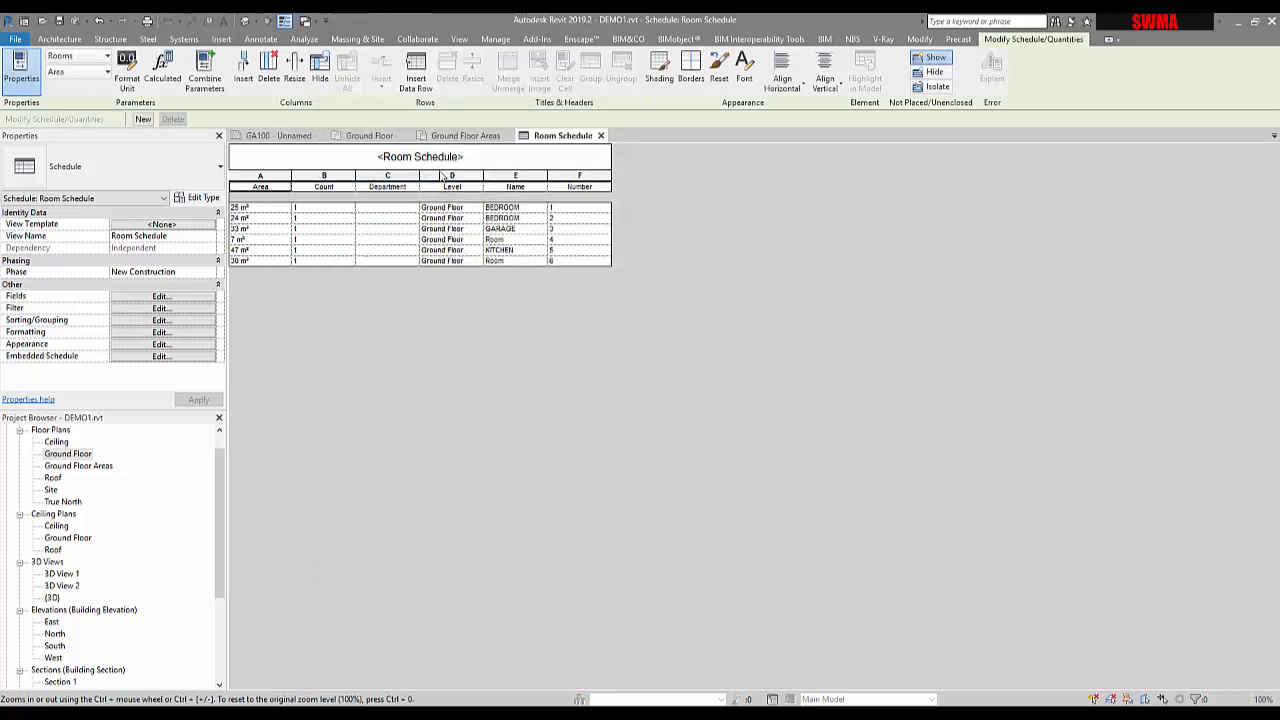
pyautogui.click(15, 38)
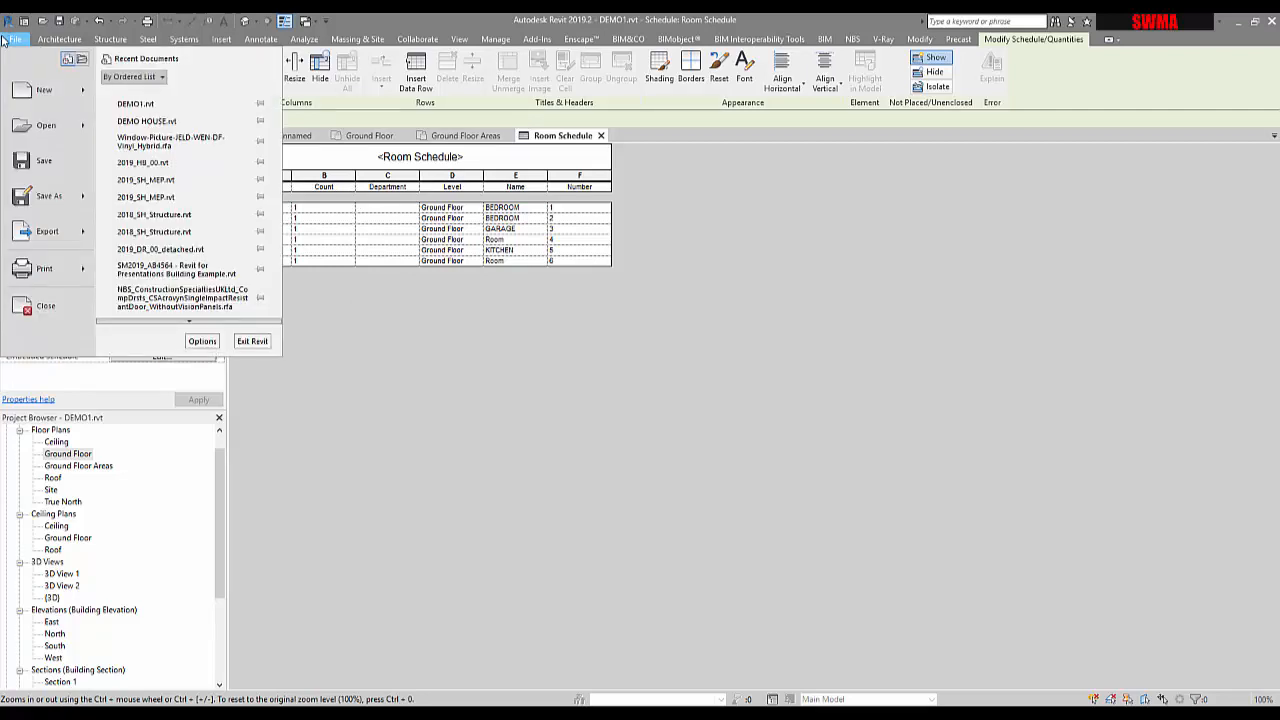
pyautogui.moveTo(40, 238)
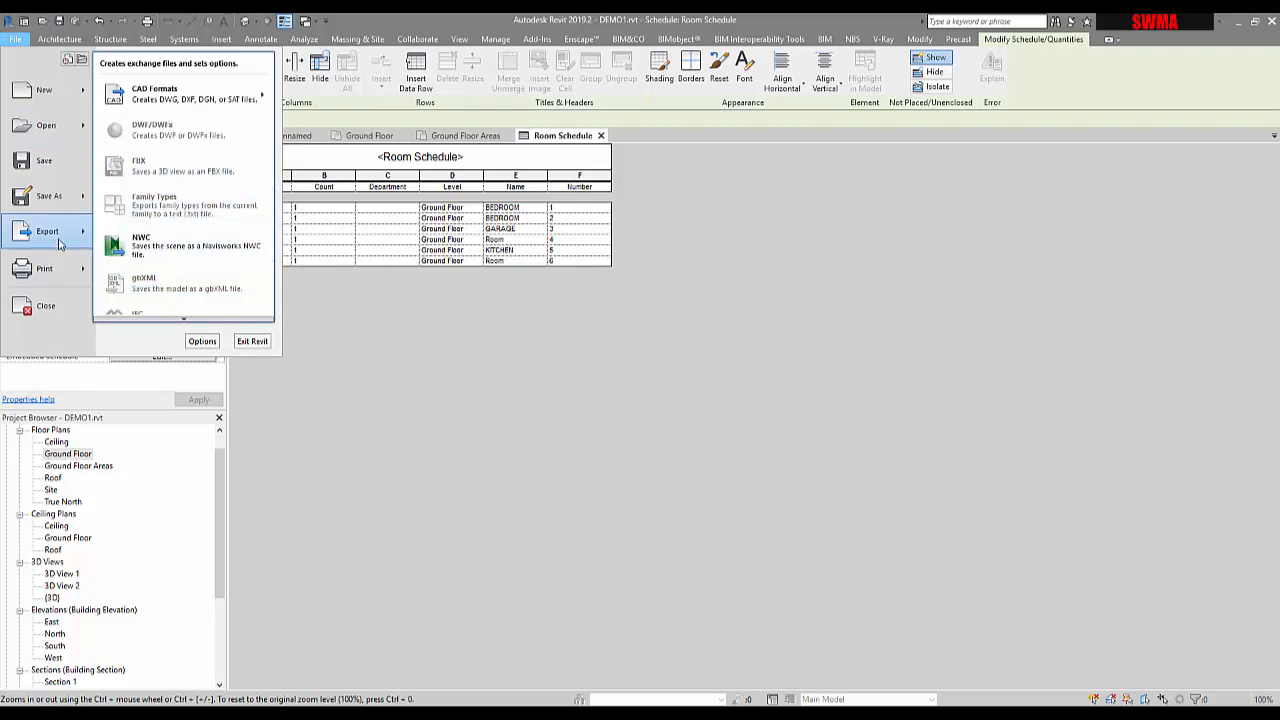
pyautogui.moveTo(183, 321)
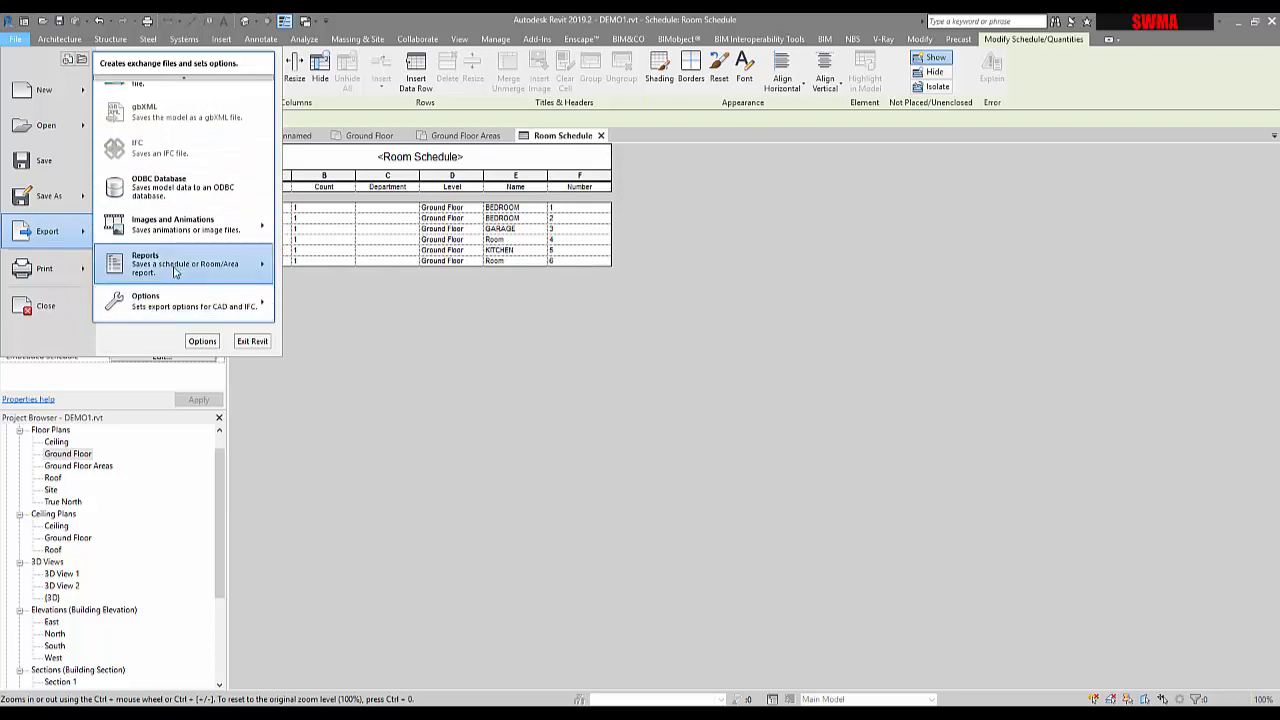
pyautogui.moveTo(174, 267)
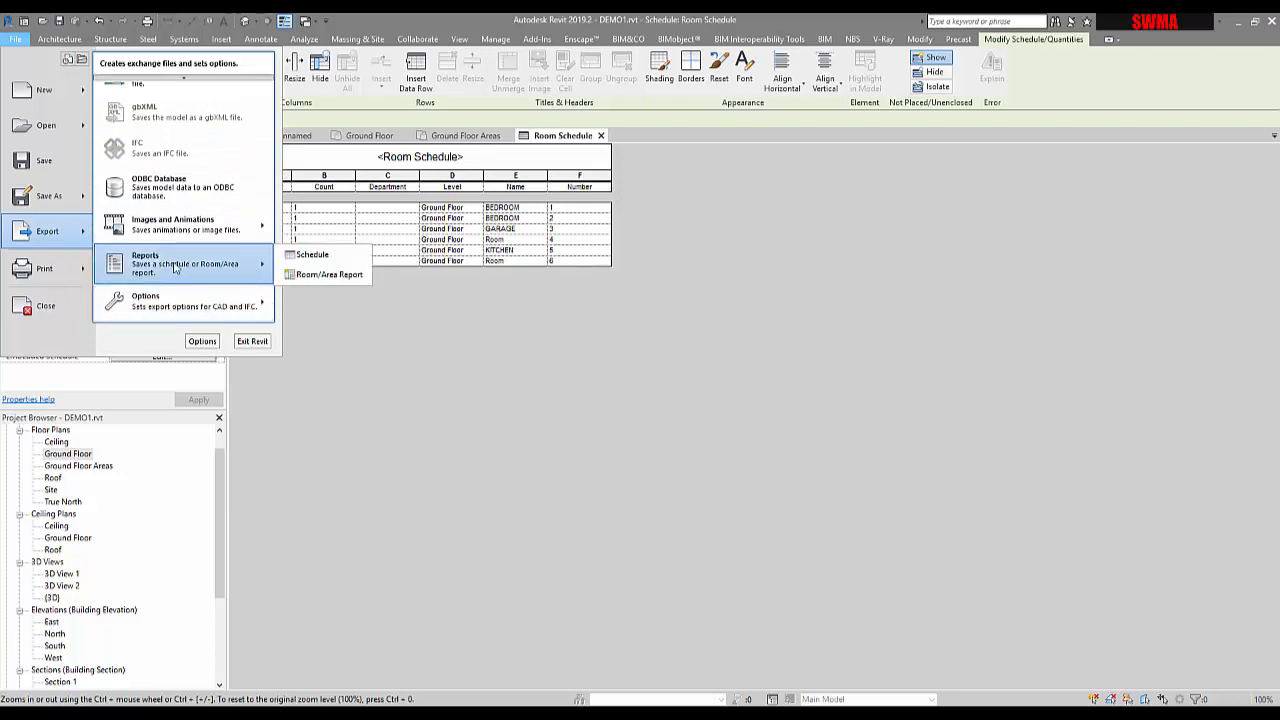
pyautogui.click(319, 274)
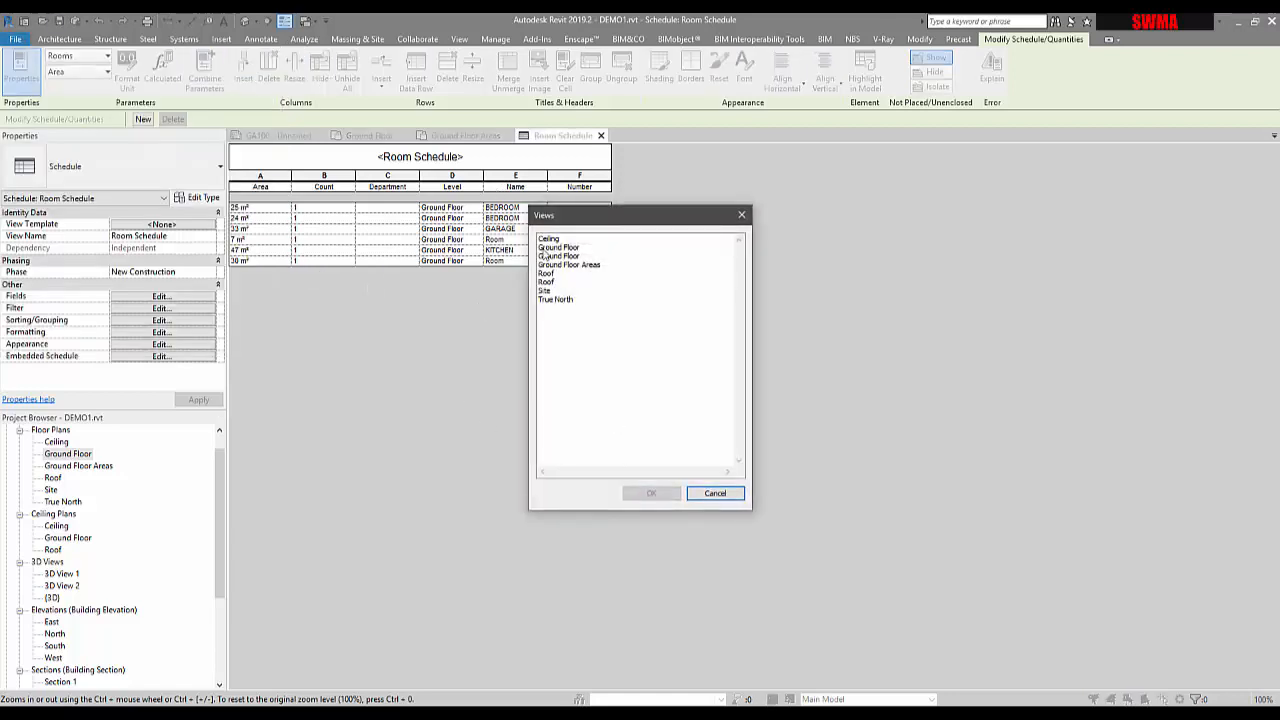
pyautogui.click(570, 248)
pyautogui.click(576, 266)
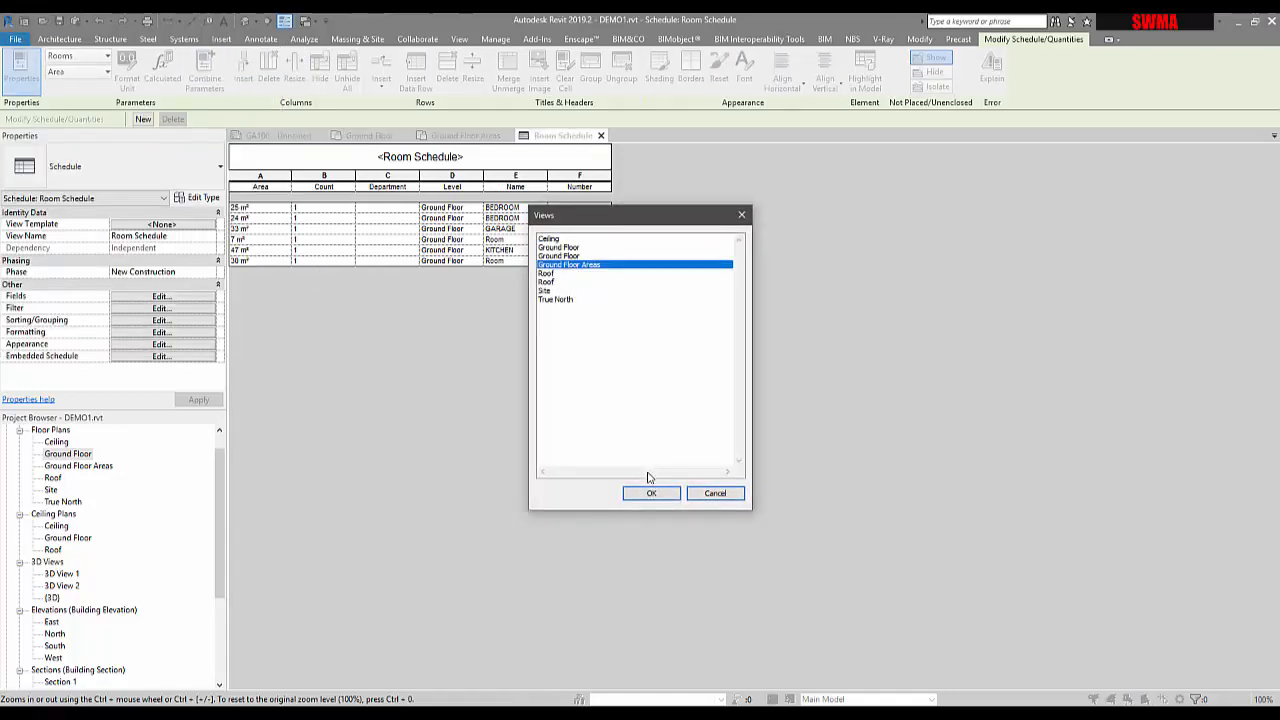
pyautogui.click(651, 493)
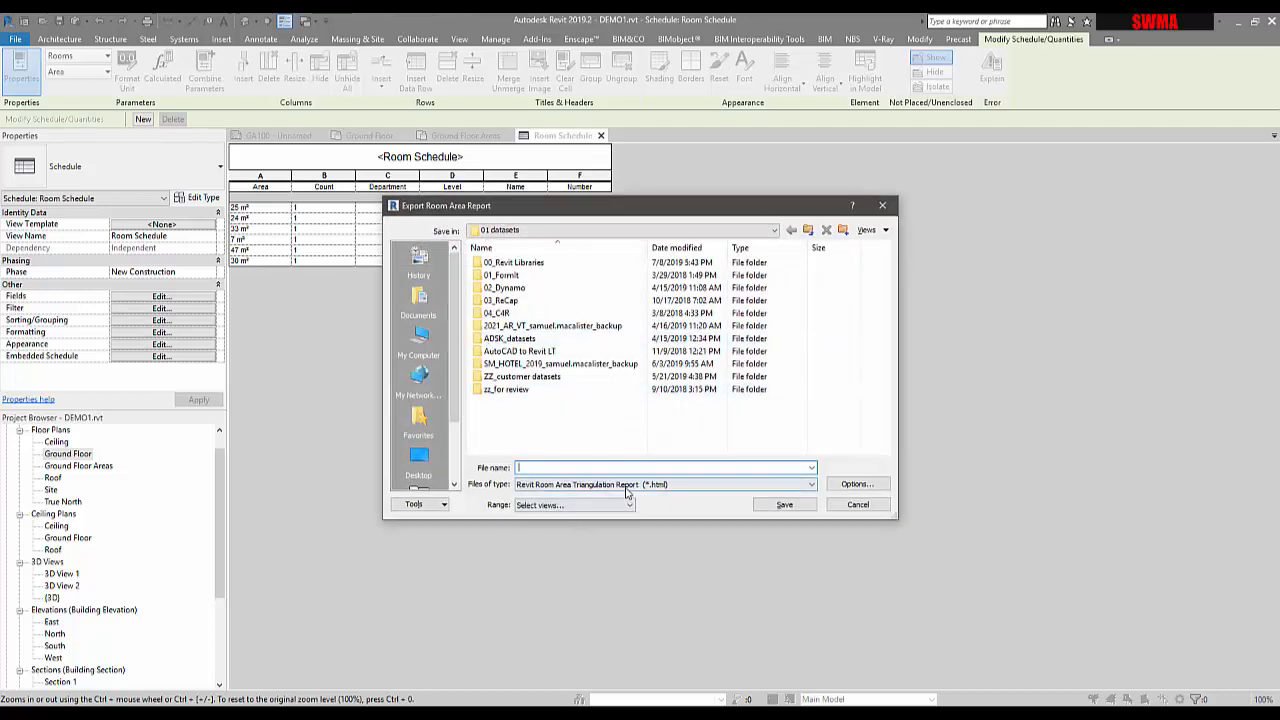
pyautogui.click(858, 504)
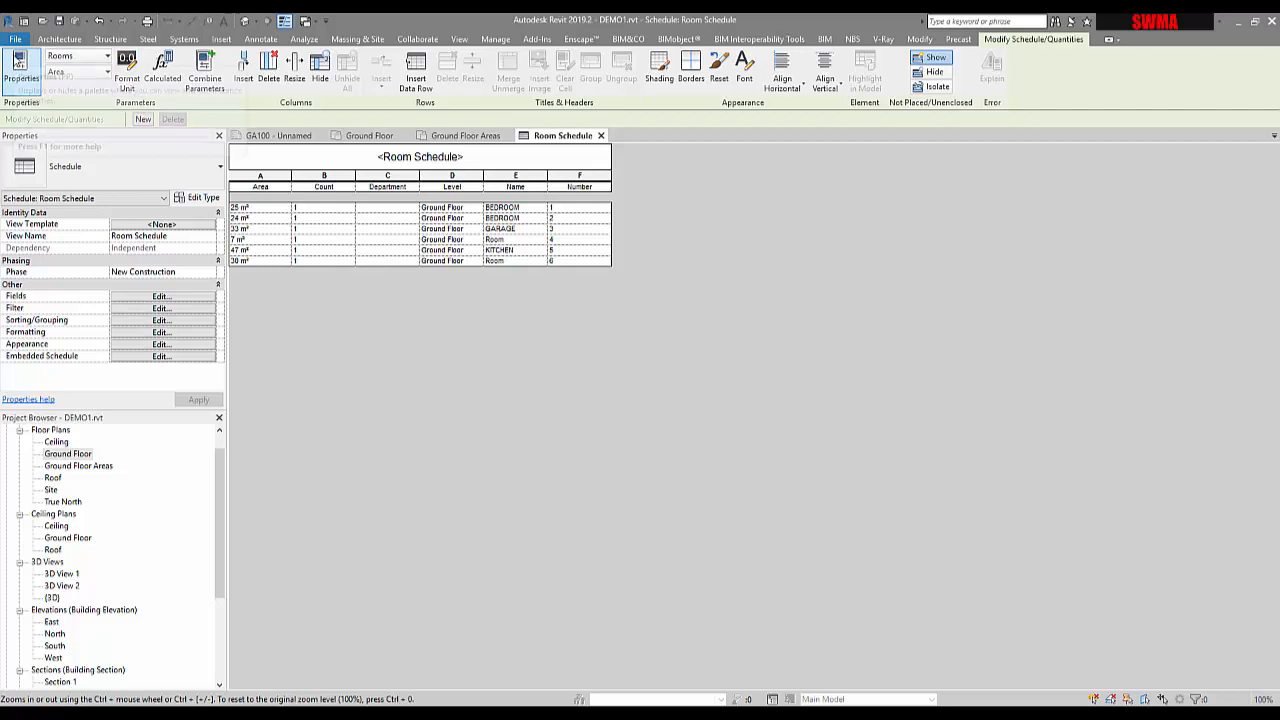
# Check the schedule export file types, keeping delimited text, then cancel the schedule export
pyautogui.click(15, 41)
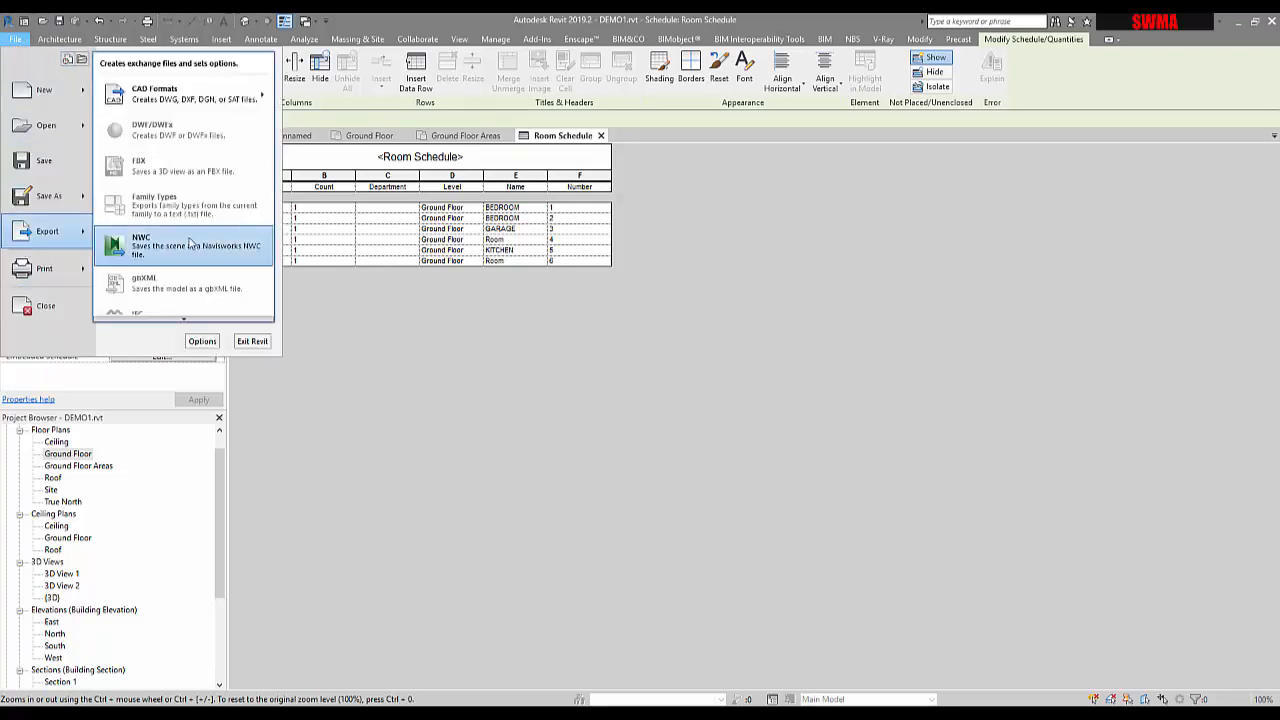
pyautogui.scroll(-3, 186, 322)
pyautogui.scroll(-2, 186, 322)
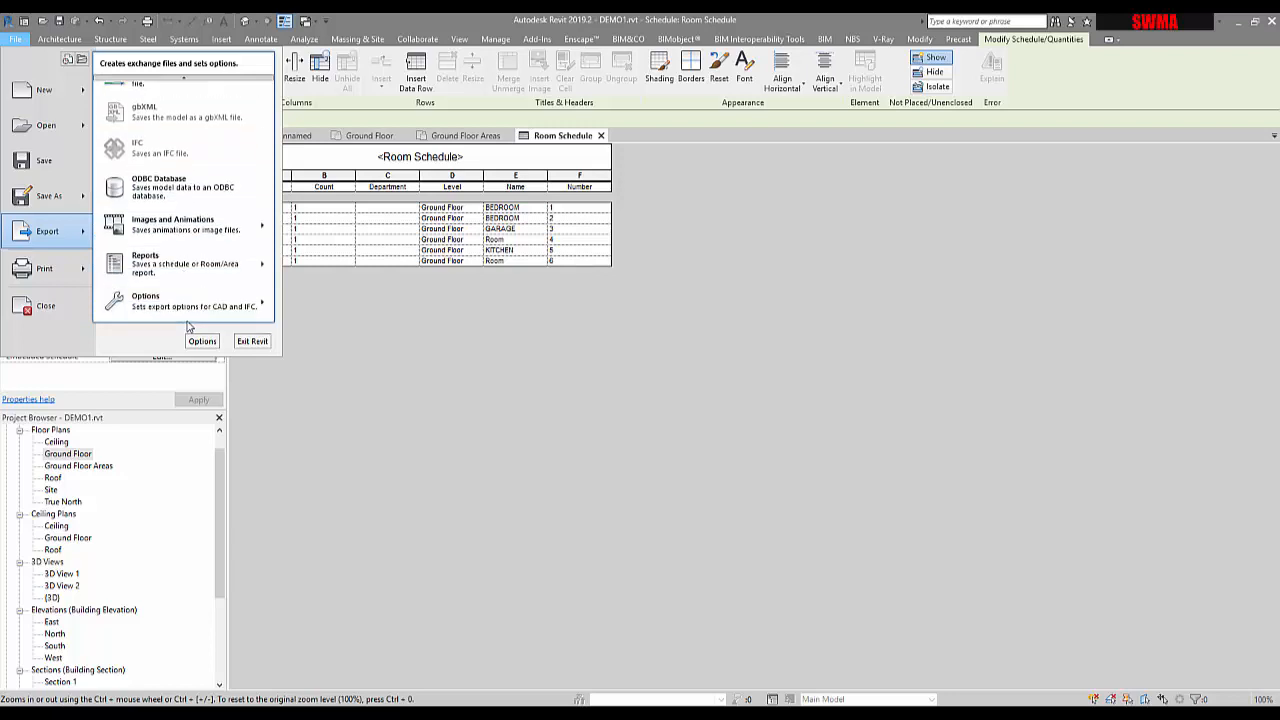
pyautogui.moveTo(200, 263)
pyautogui.click(312, 256)
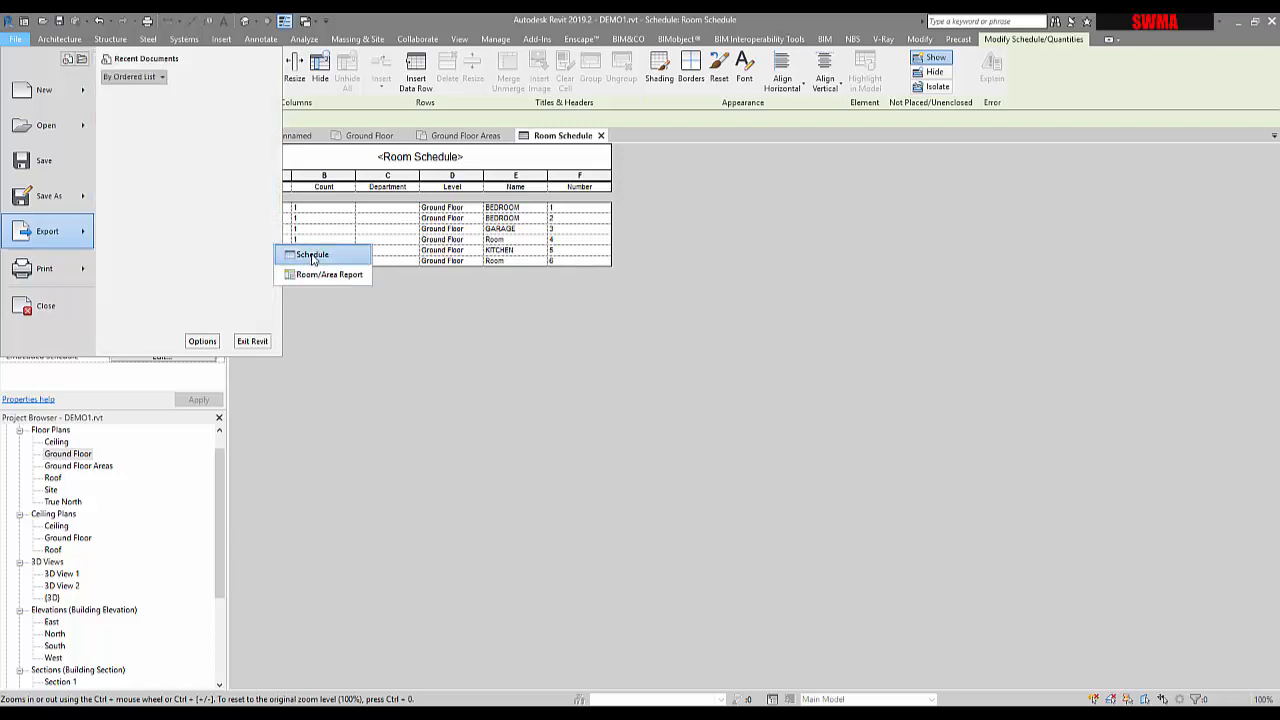
pyautogui.click(646, 505)
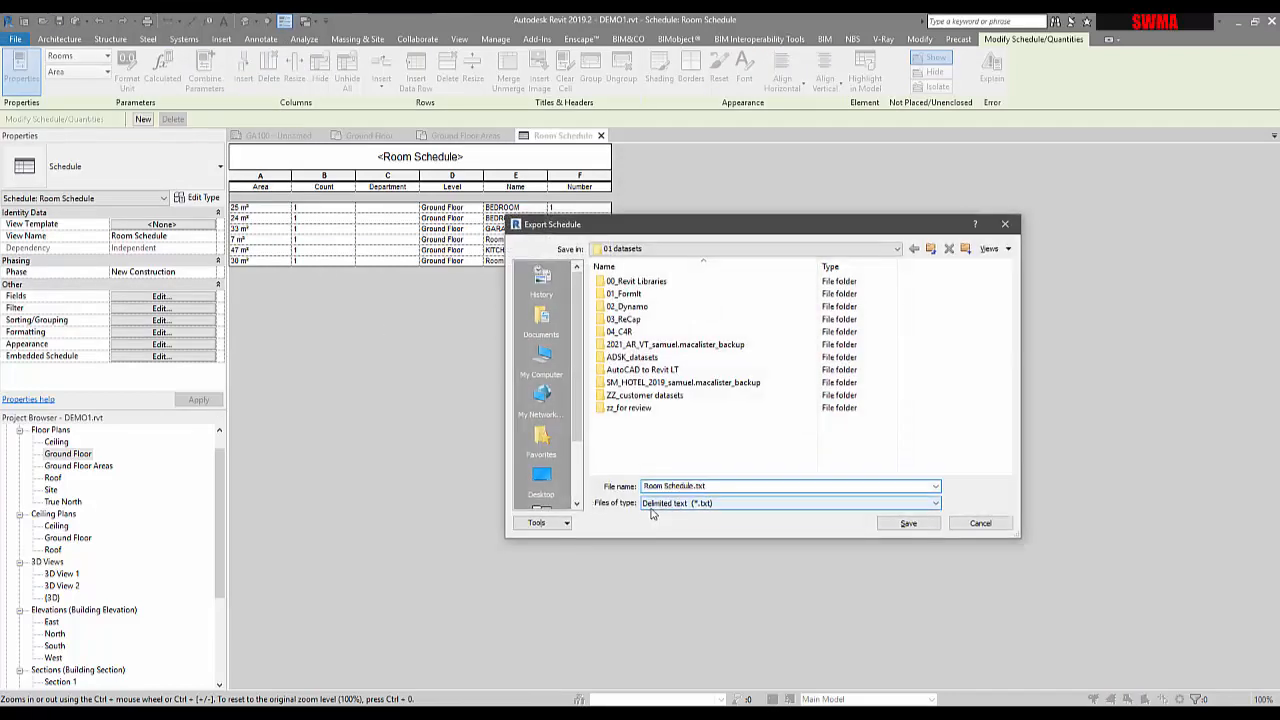
pyautogui.click(668, 511)
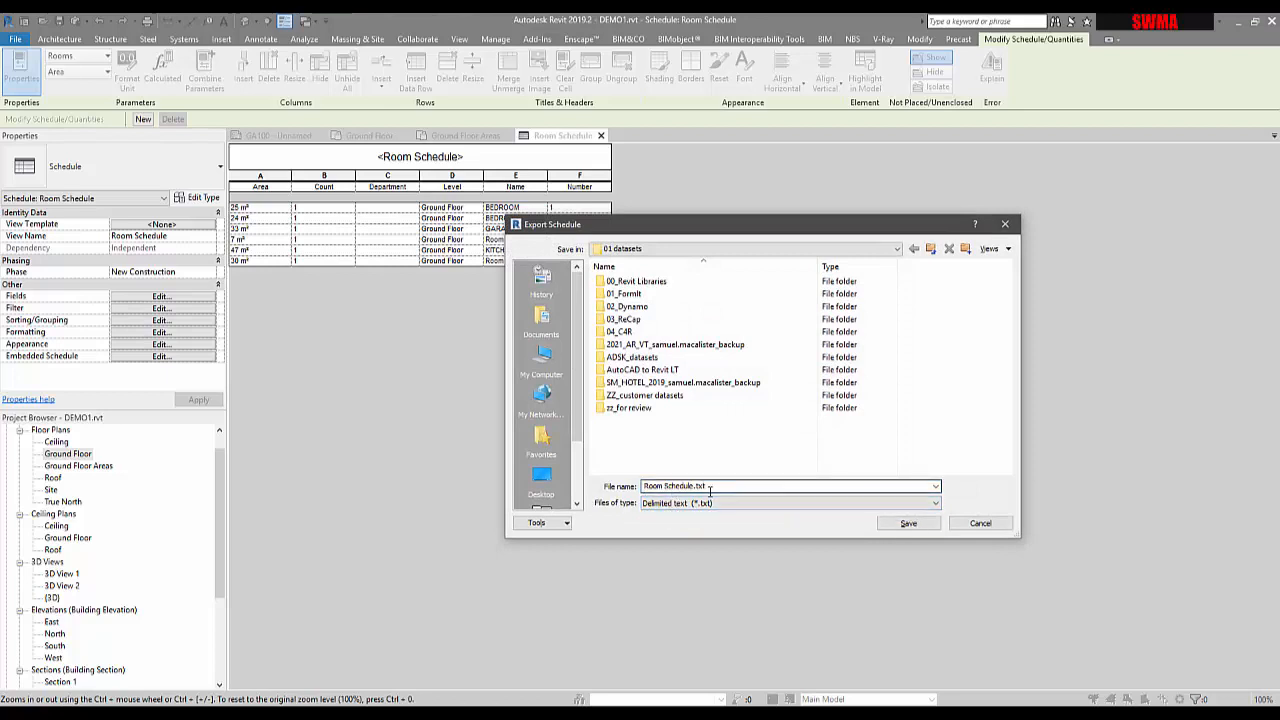
pyautogui.click(978, 523)
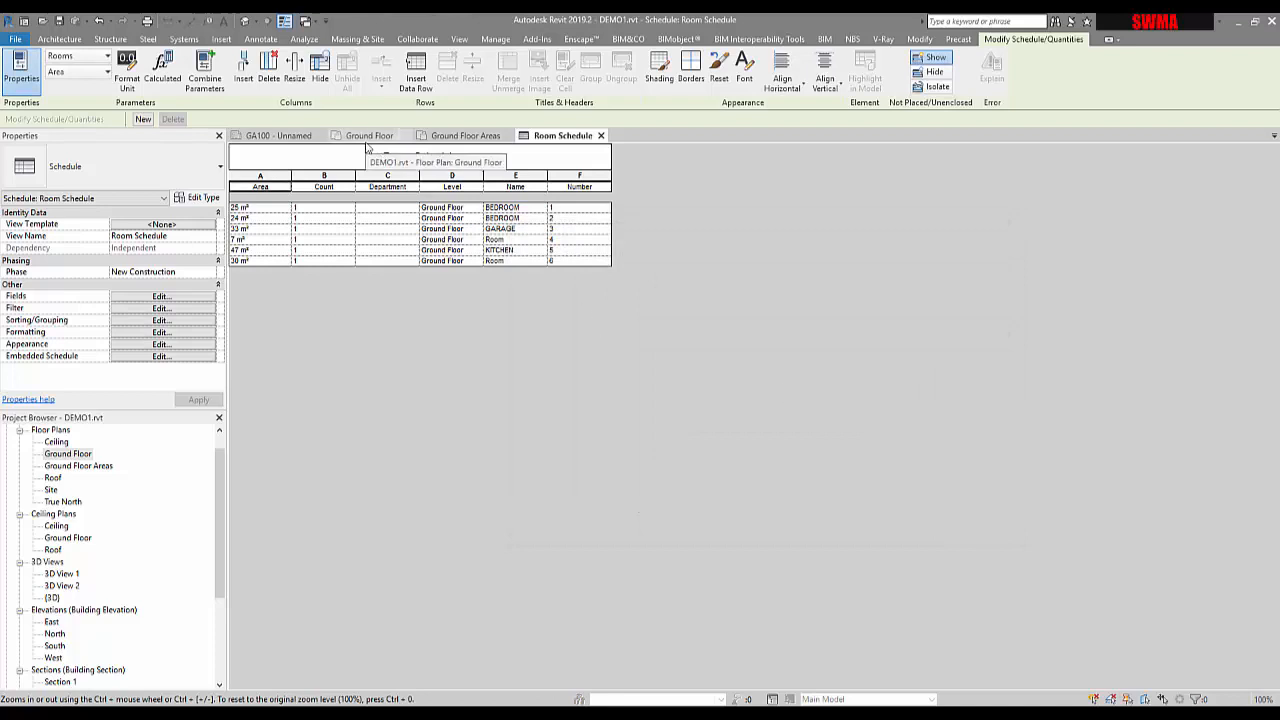
# Switch from the schedule through the Ground Floor plan to the Ground Floor Areas plan
pyautogui.click(449, 139)
pyautogui.click(366, 138)
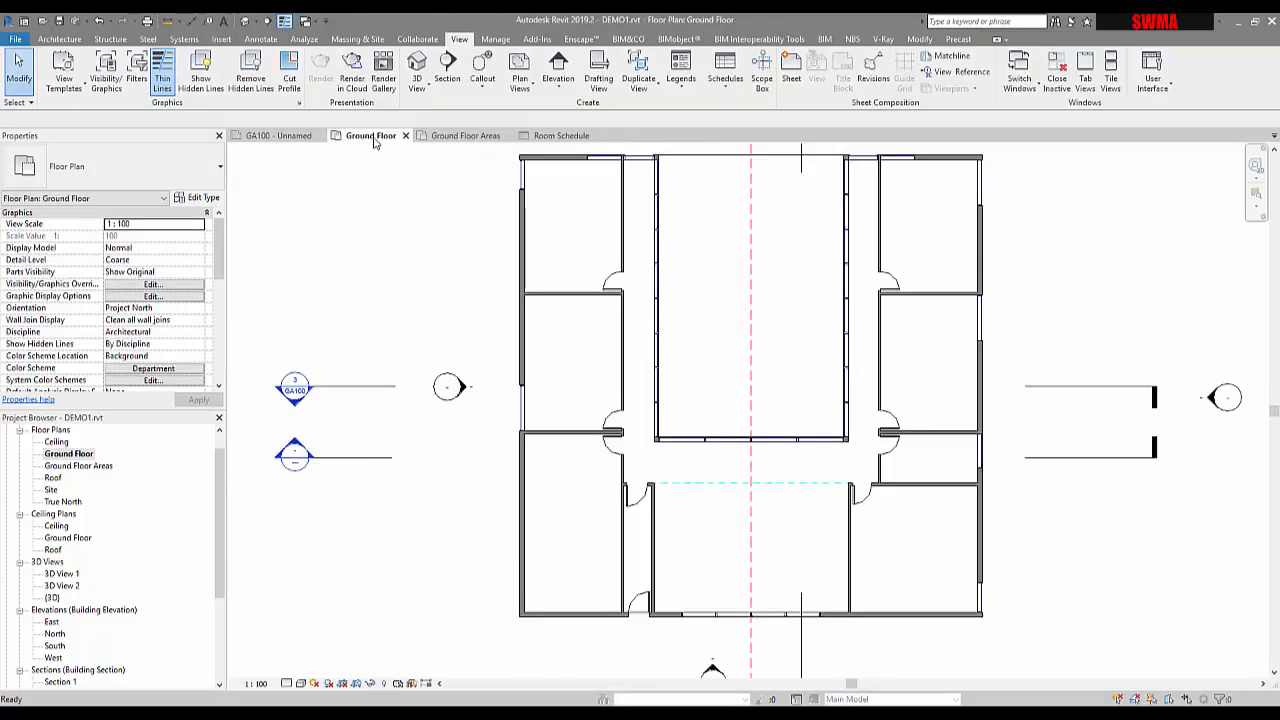
pyautogui.click(465, 136)
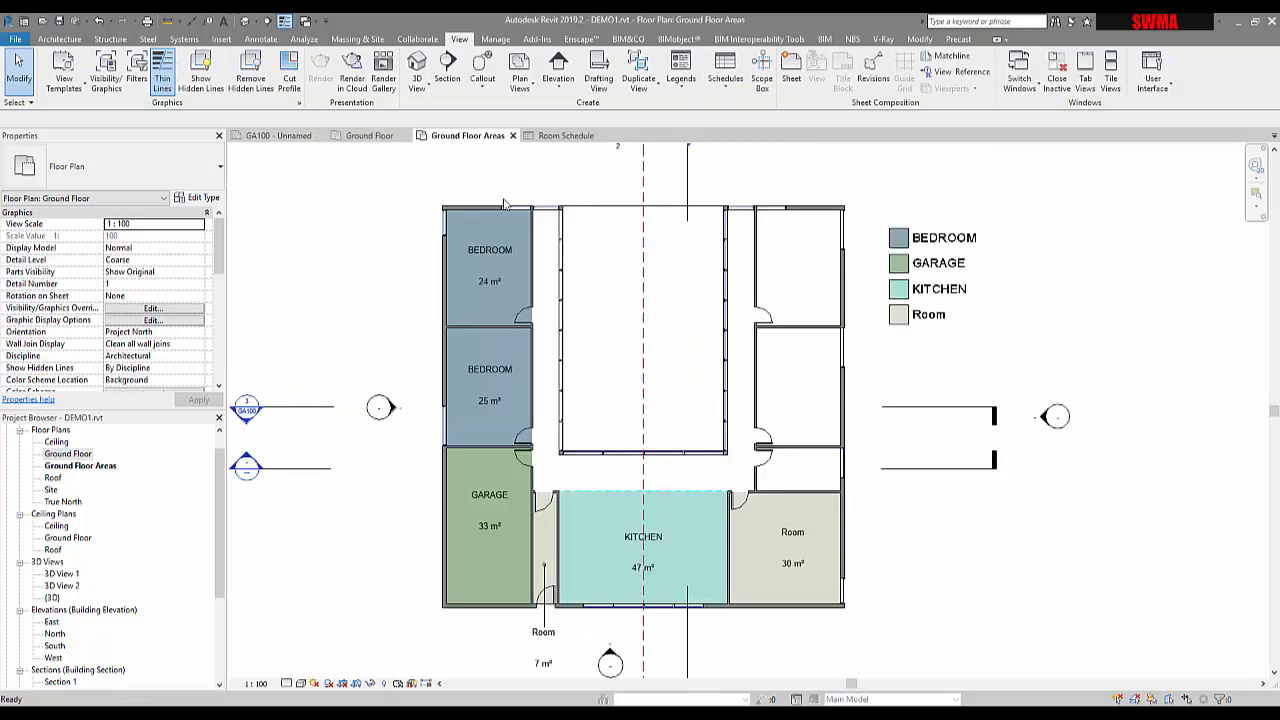